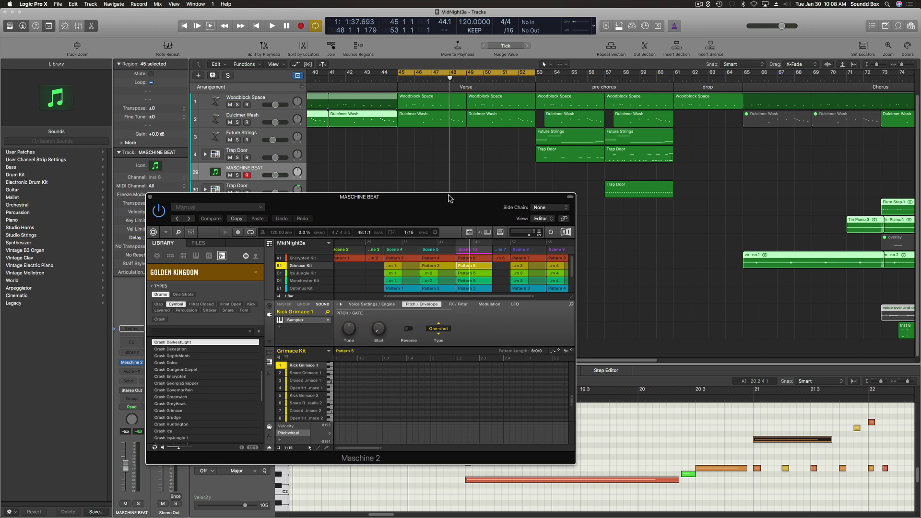
drag(449, 199, 479, 201)
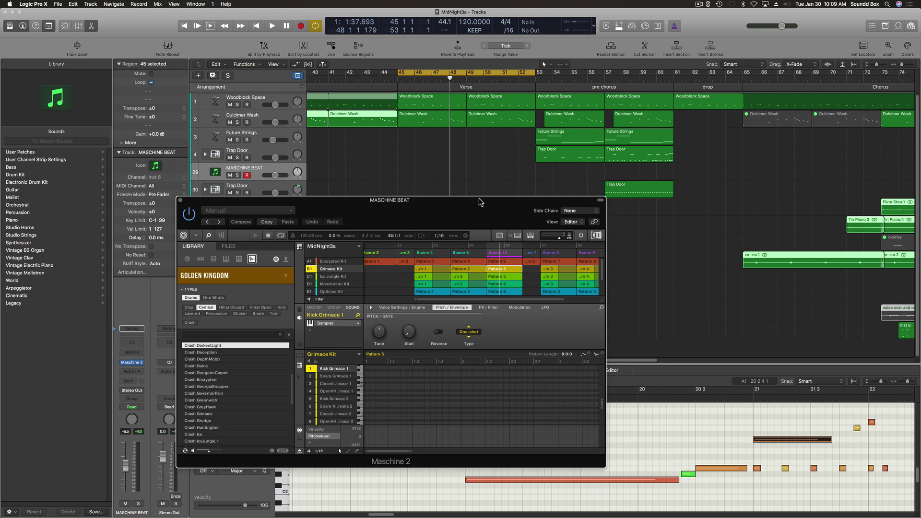
drag(479, 201, 479, 216)
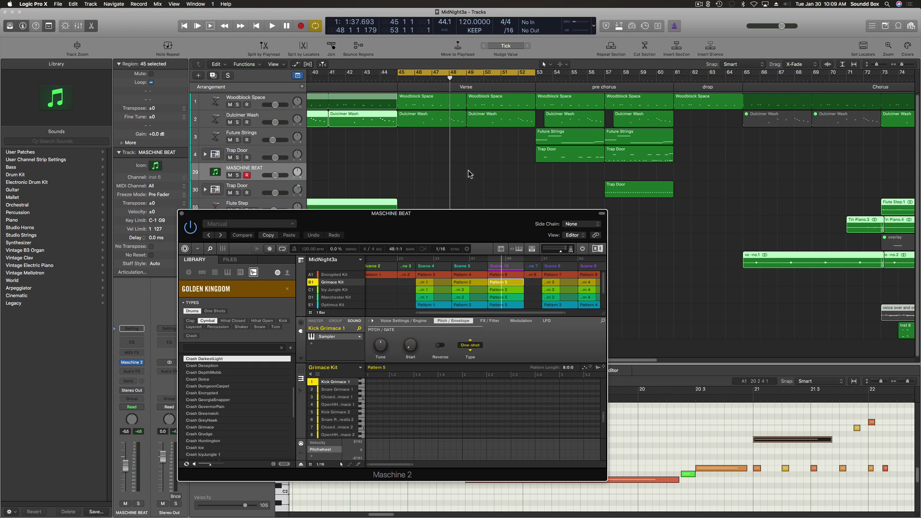
scroll(469, 173, up, 1)
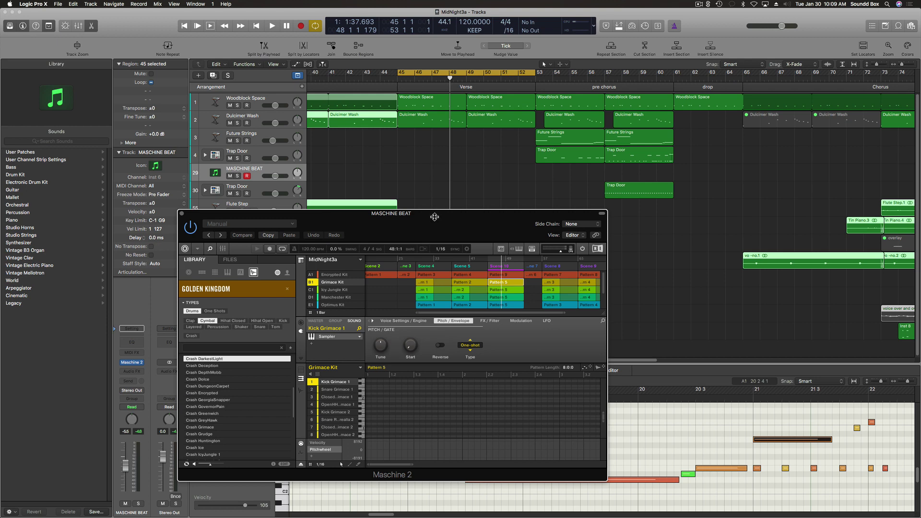
drag(434, 214, 396, 231)
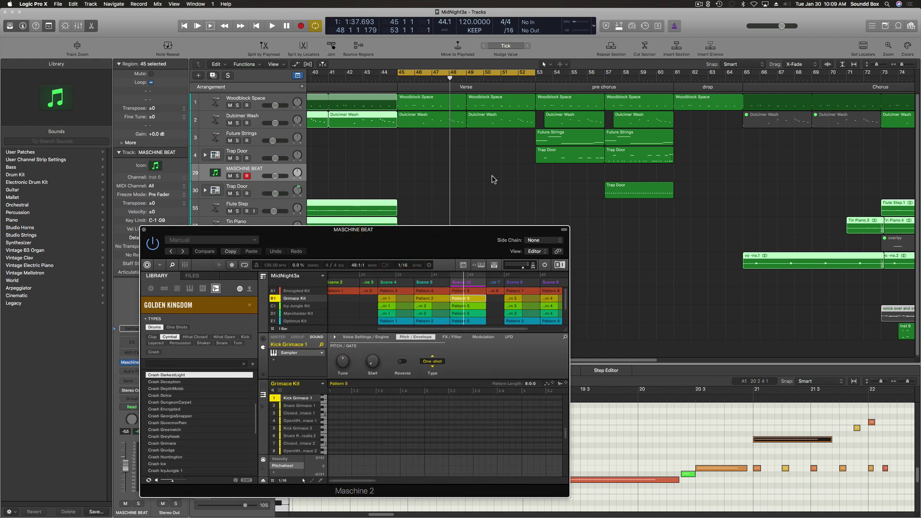
Deselect all regions and play the song from the beginning.
click(497, 156)
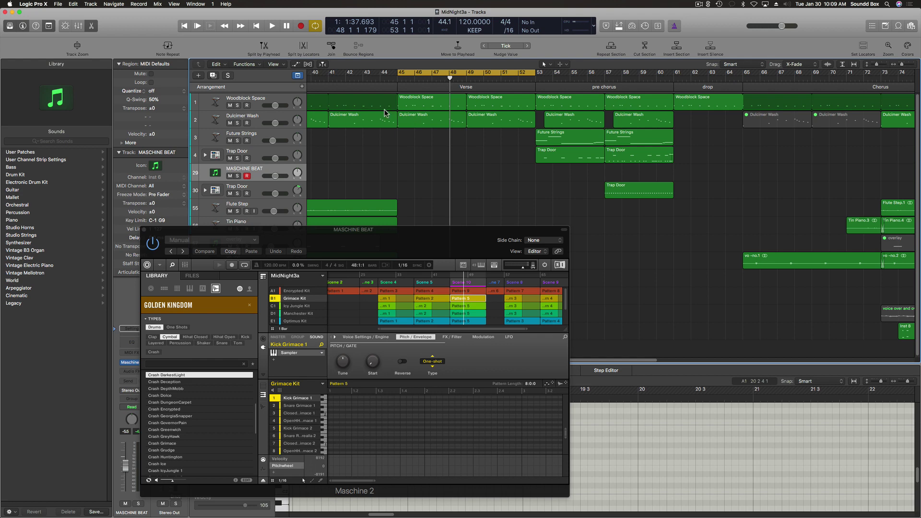
scroll(388, 165, left, 8)
scroll(387, 168, left, 10)
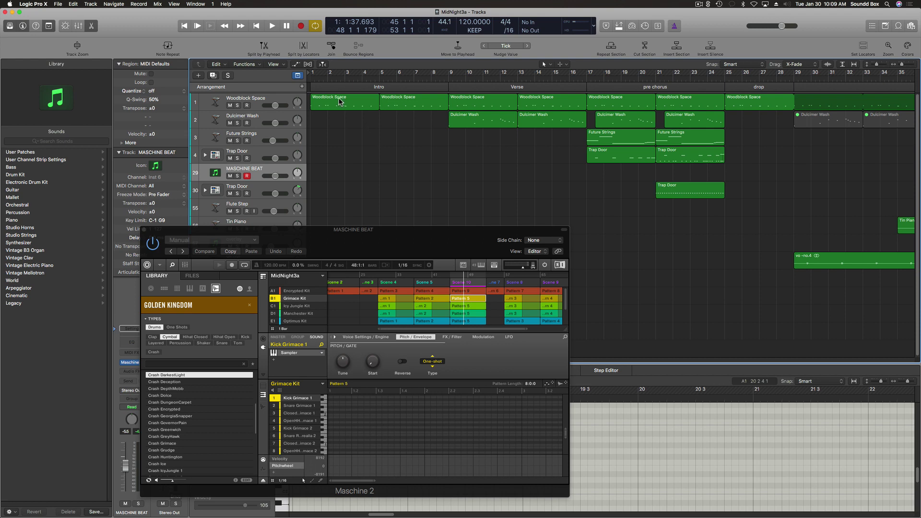
key(Return)
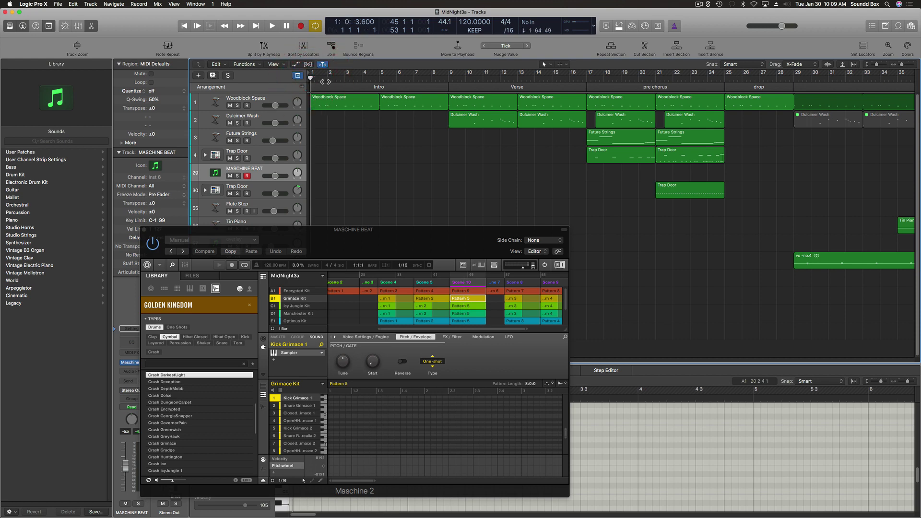
key(space)
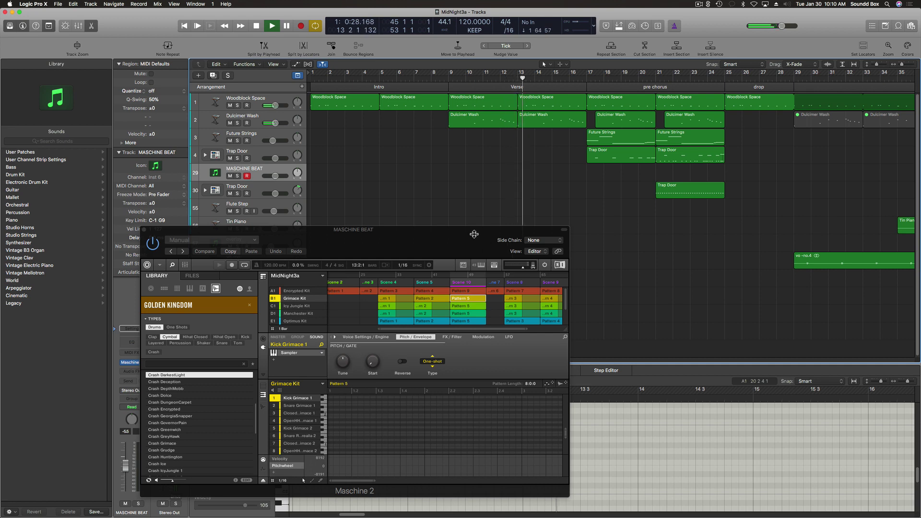
Show the mixer and move the MASCHINE BEAT plug-in window up, clear of the channel faders.
drag(467, 233, 442, 209)
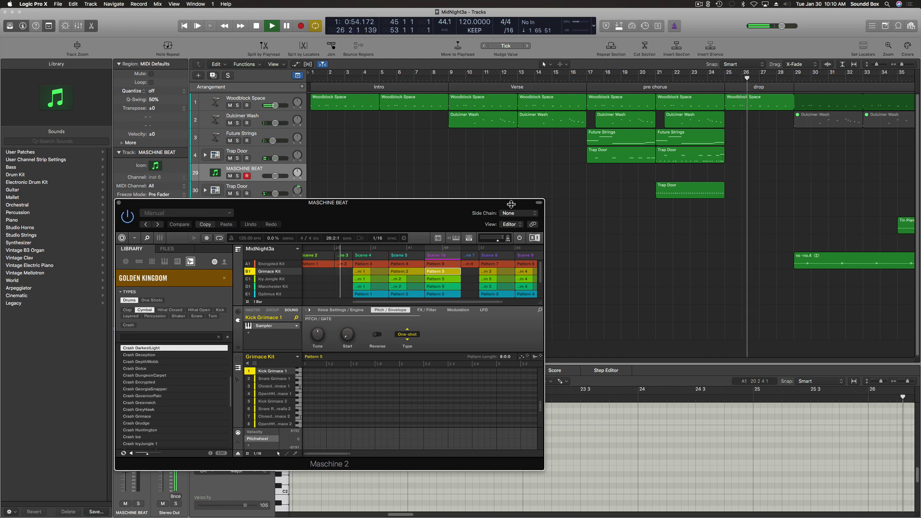
key(x)
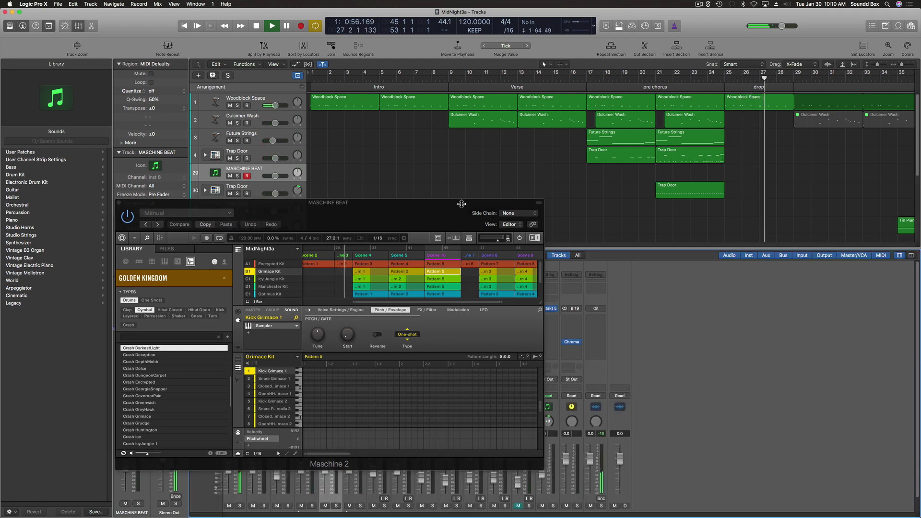
drag(459, 196, 450, 121)
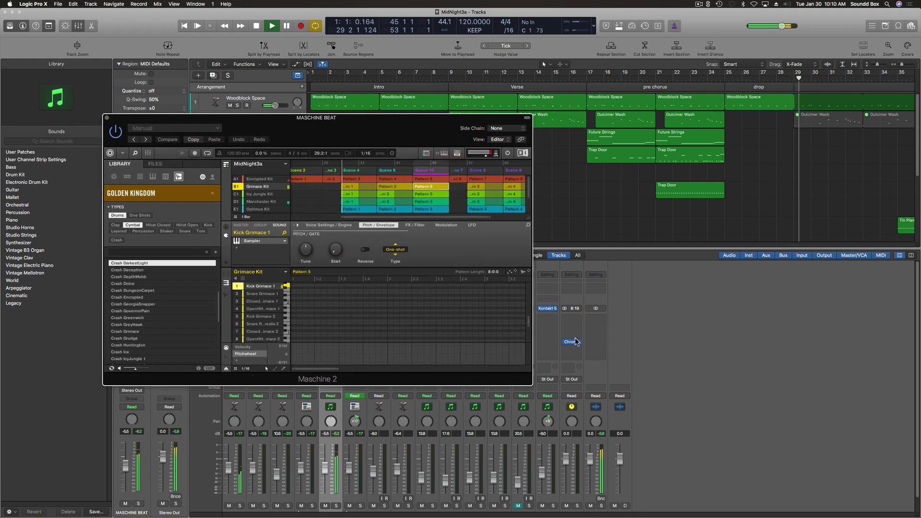
Open the ChromaVerb on the aux channel, look through its room types and close the plug-in again.
mouse_move(574, 344)
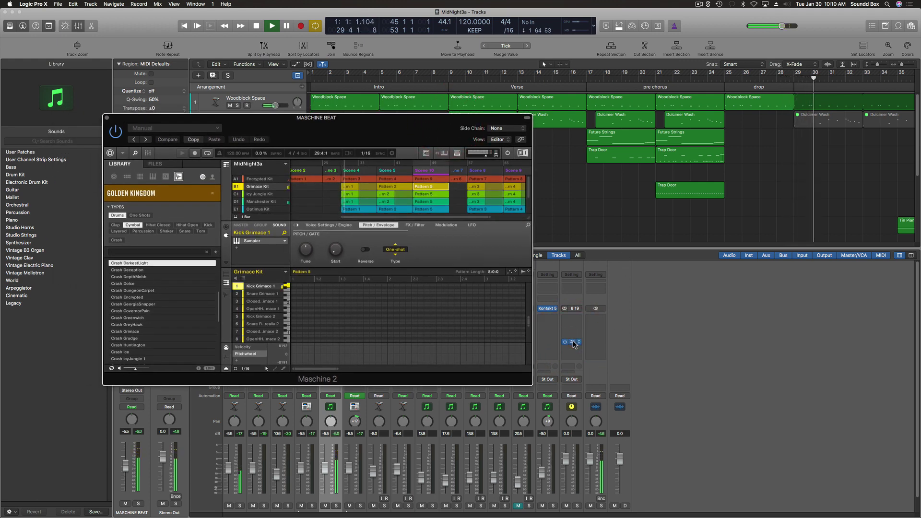
click(574, 342)
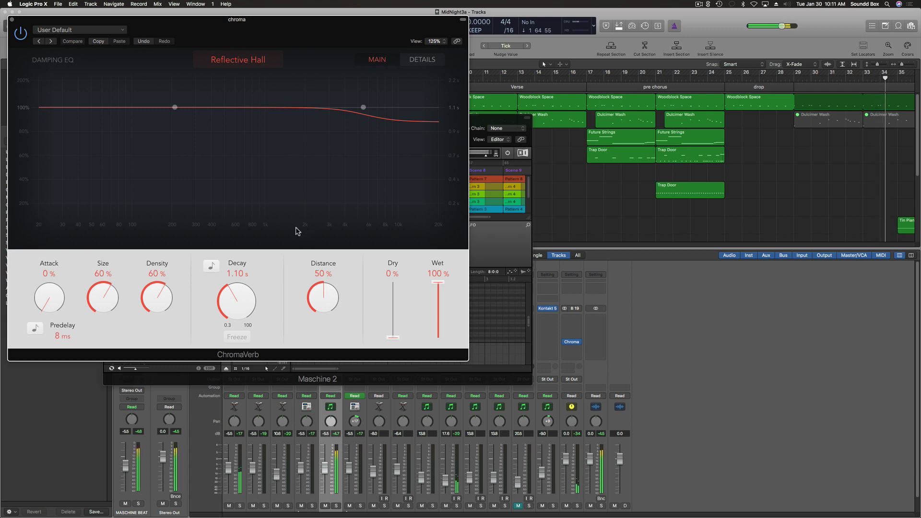
click(256, 64)
click(256, 63)
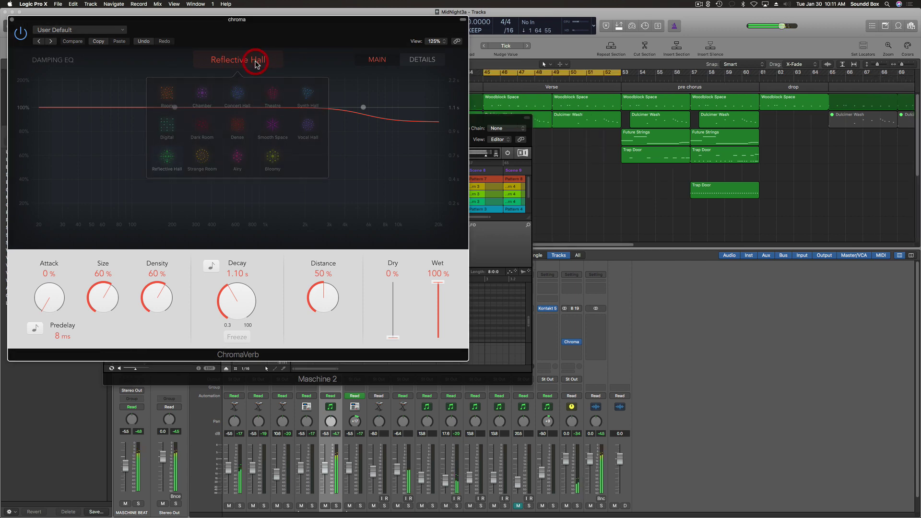
click(12, 21)
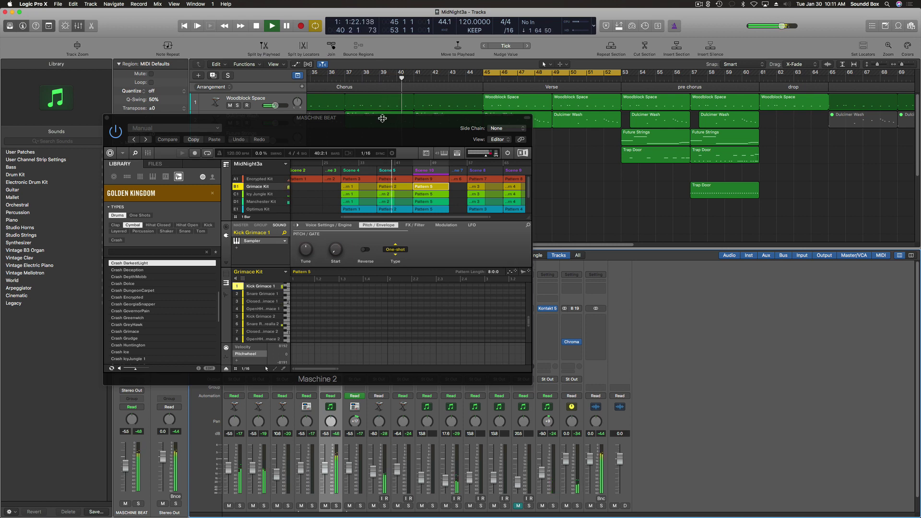
Close the MASCHINE BEAT plug-in window and replay the chorus from bar 40 with the vocal tracks in view.
drag(382, 118, 338, 115)
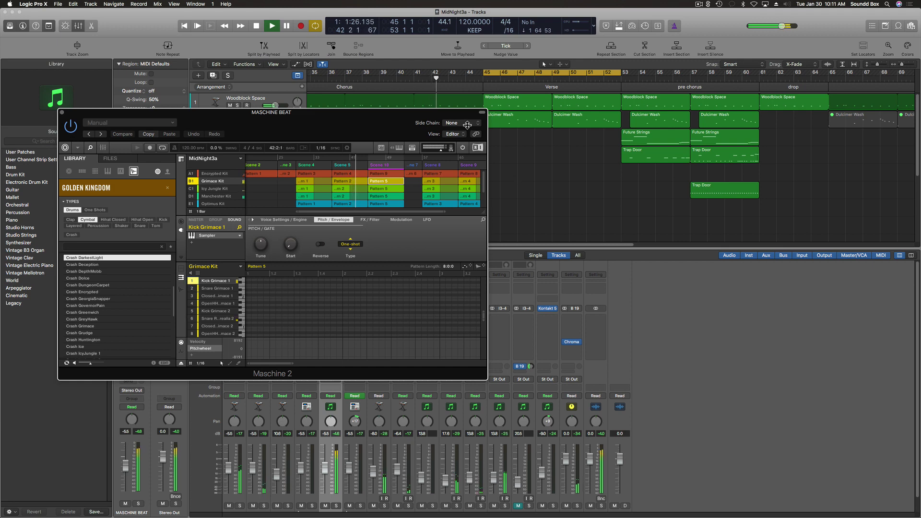
click(61, 112)
scroll(350, 140, down, 3)
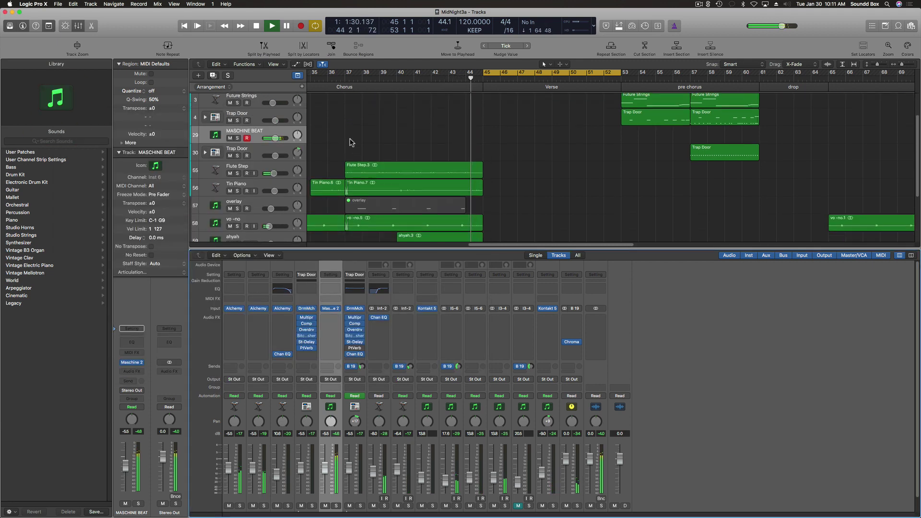
scroll(326, 163, down, 1)
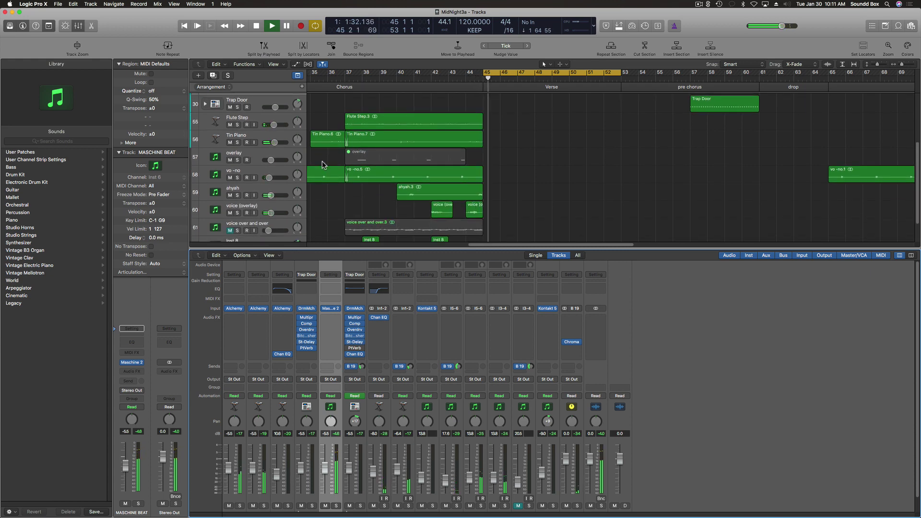
key(space)
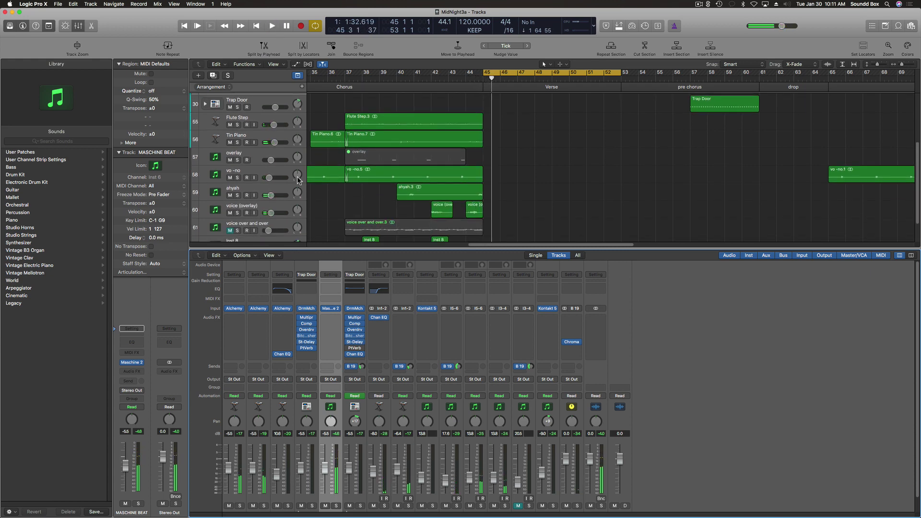
click(401, 76)
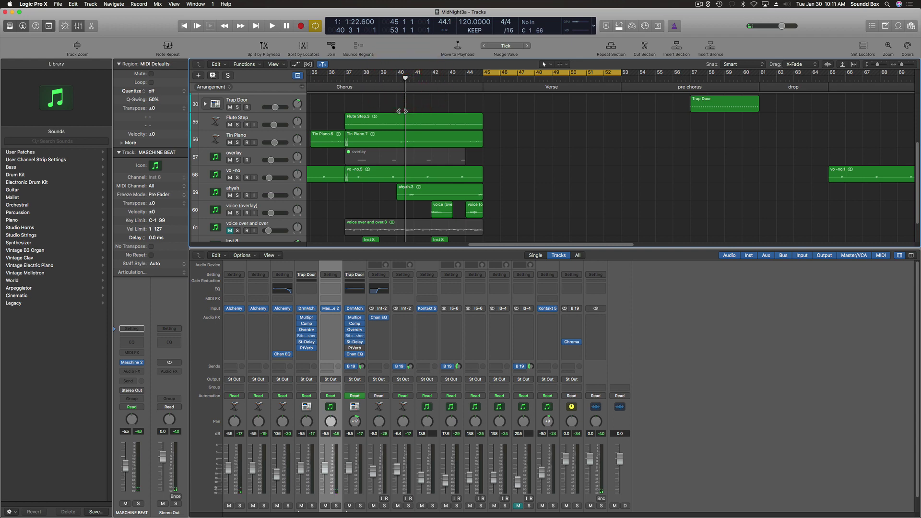
key(space)
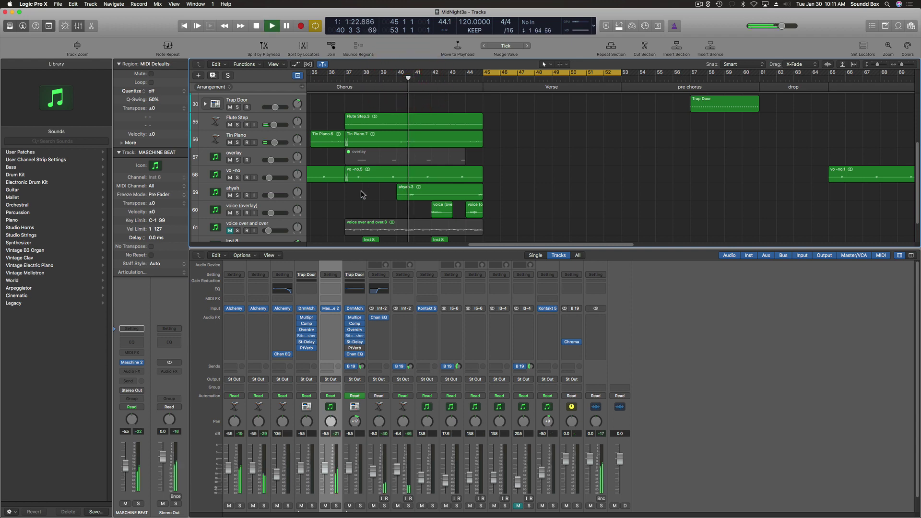
Stop playback, add a Channel EQ to the voice (overlay) track and enable its high-cut band.
click(281, 206)
key(space)
click(499, 289)
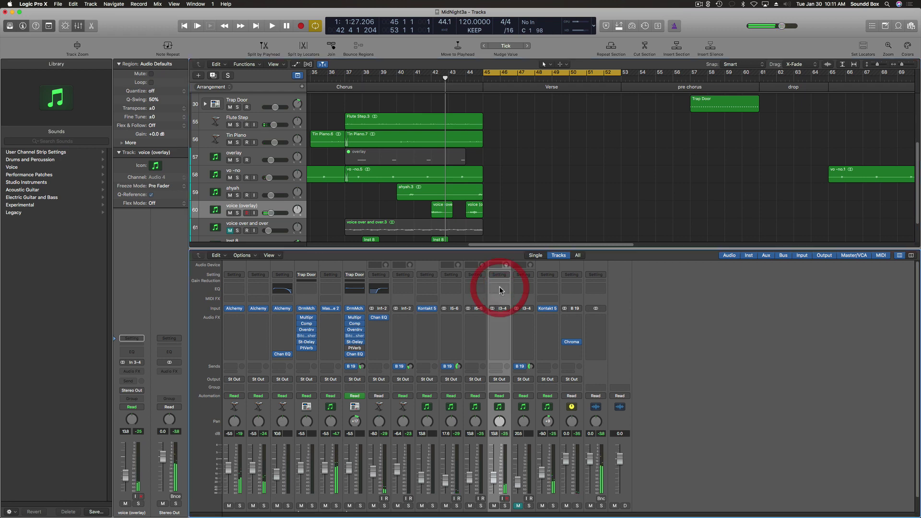
click(277, 56)
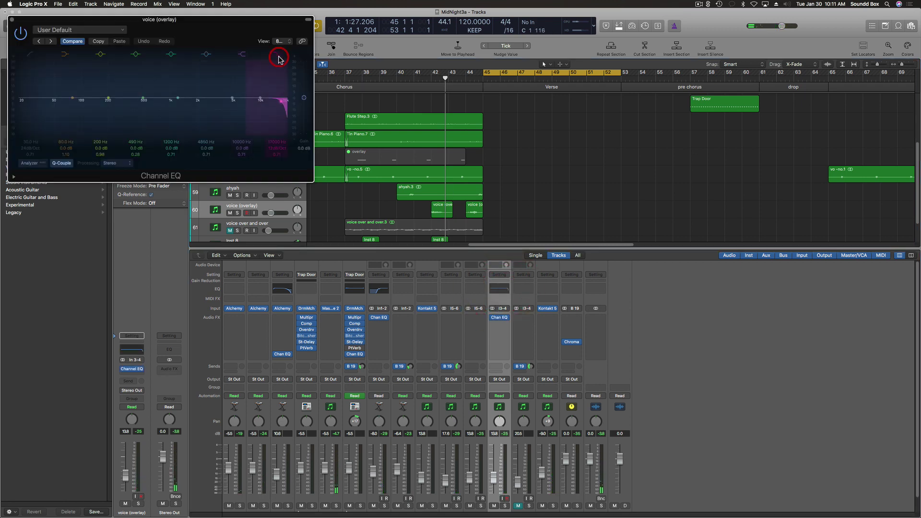
Set the voice (overlay) EQ's high cut to 1700 Hz while replaying the chorus from about bar 42.
drag(280, 103, 187, 97)
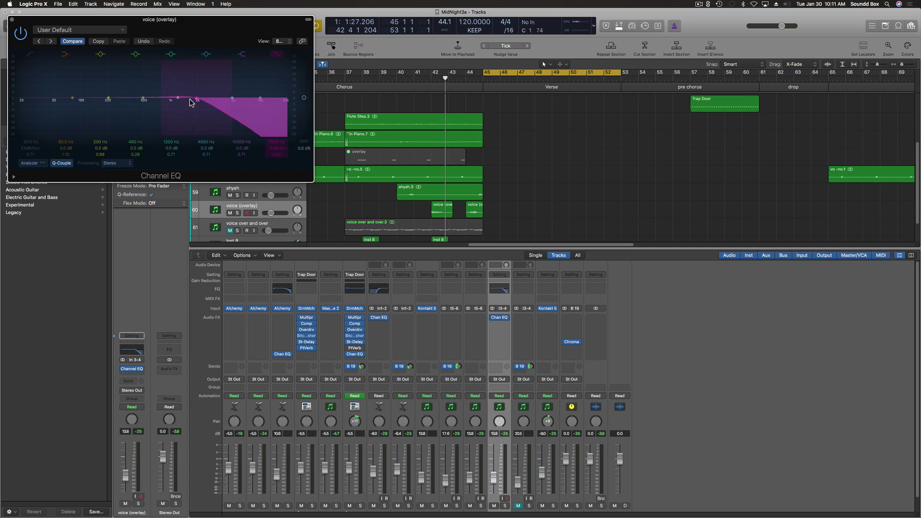
mouse_move(168, 102)
mouse_down()
mouse_move(160, 103)
mouse_move(178, 101)
mouse_up()
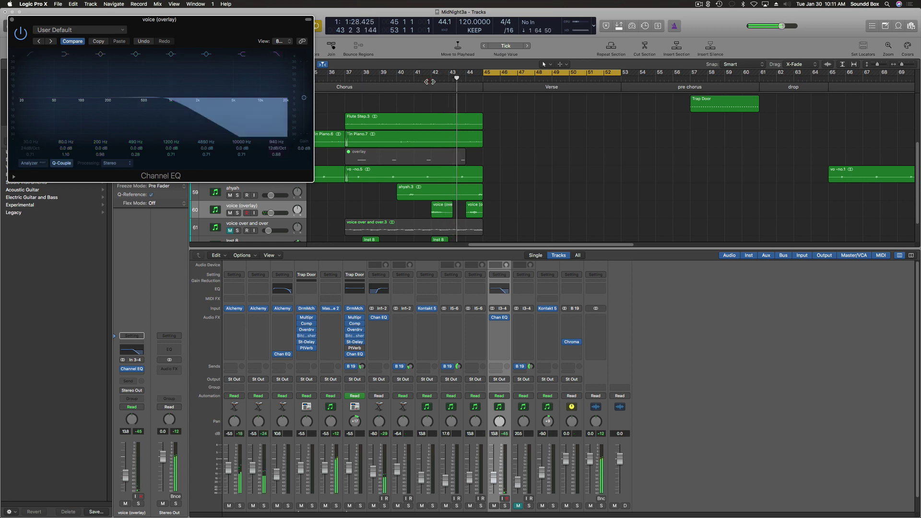
click(430, 79)
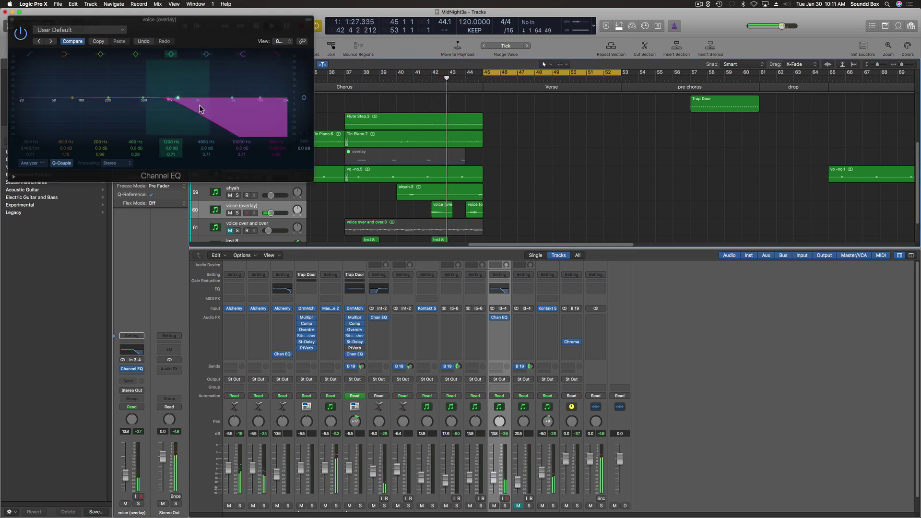
drag(163, 99, 190, 99)
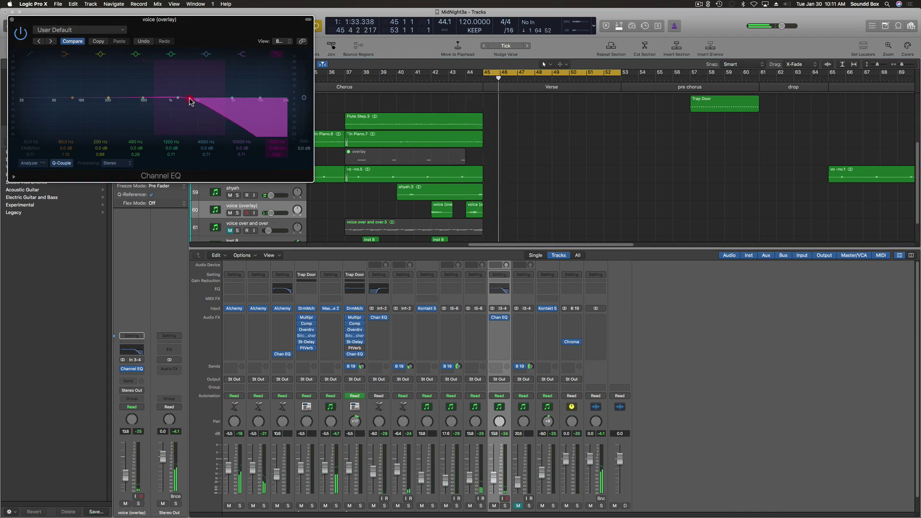
drag(188, 102, 192, 103)
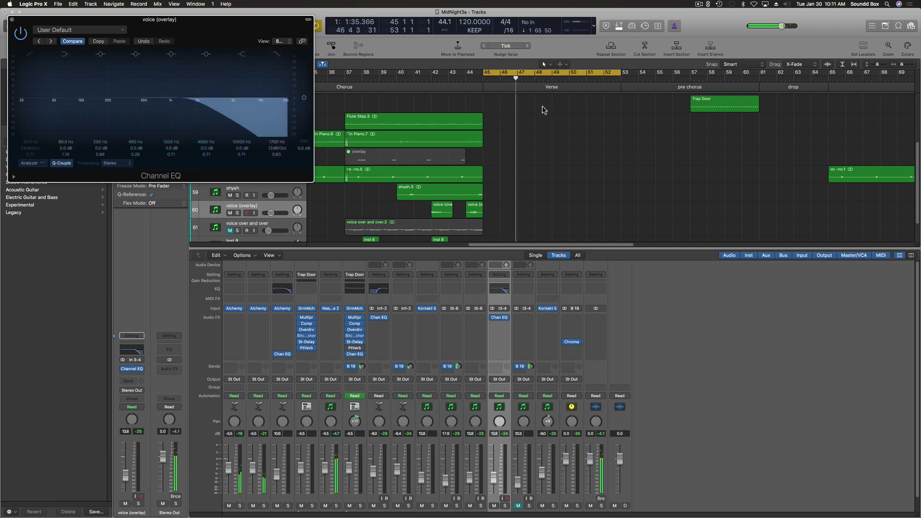
Review the tracks during the verse playback and turn off the cycle range over bars 45 to 53.
scroll(574, 117, up, 2)
scroll(574, 117, up, 3)
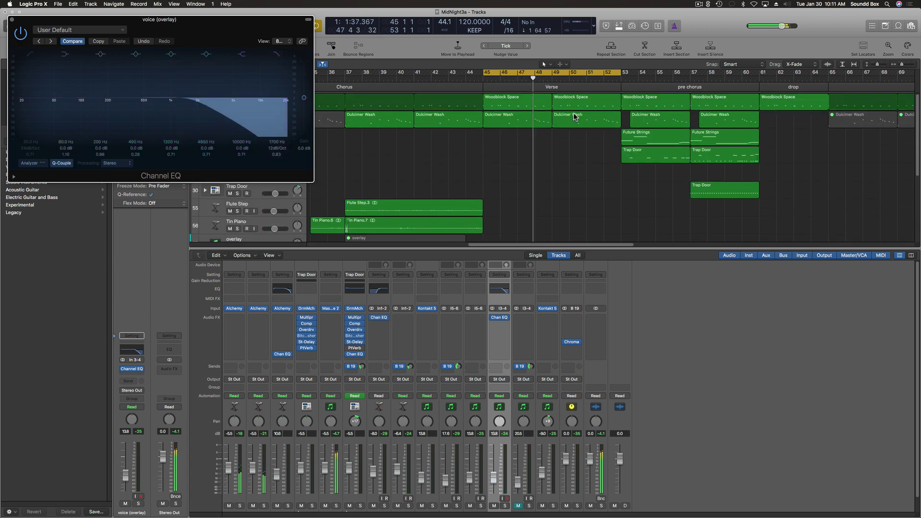
scroll(577, 116, down, 5)
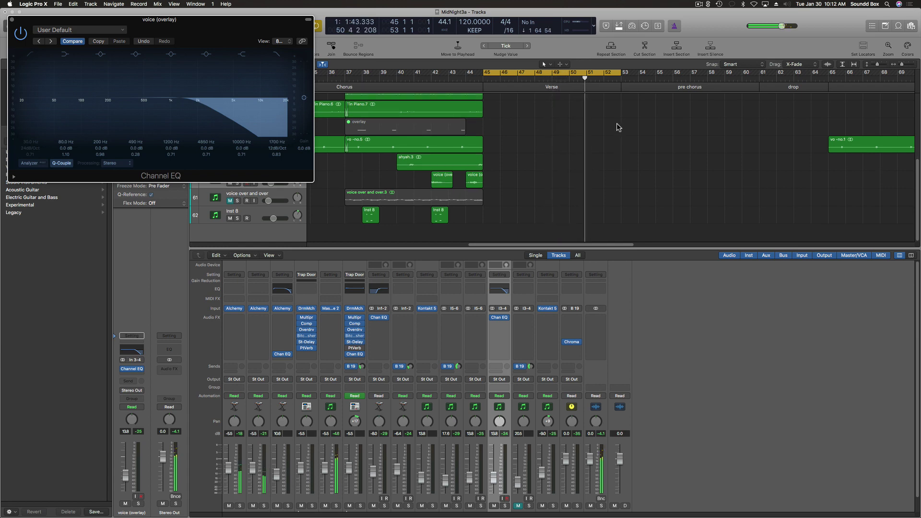
scroll(628, 133, up, 10)
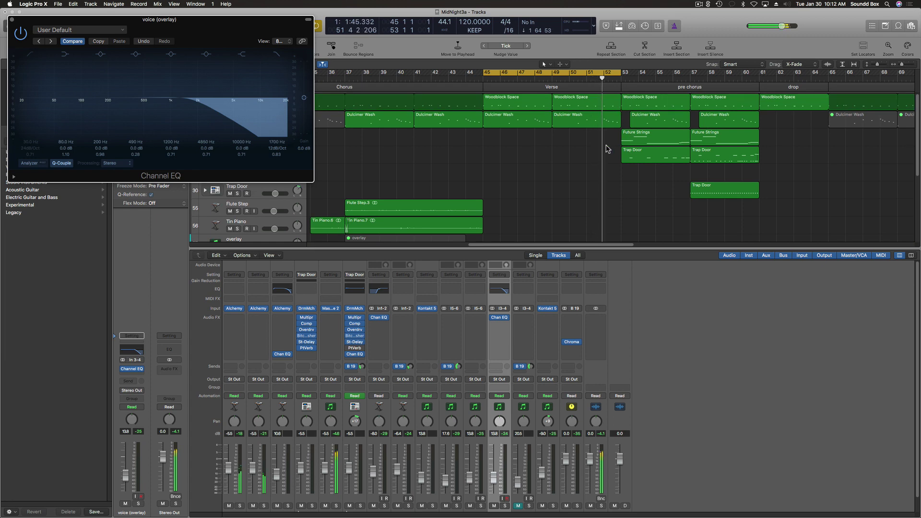
scroll(609, 140, down, 3)
scroll(609, 141, up, 3)
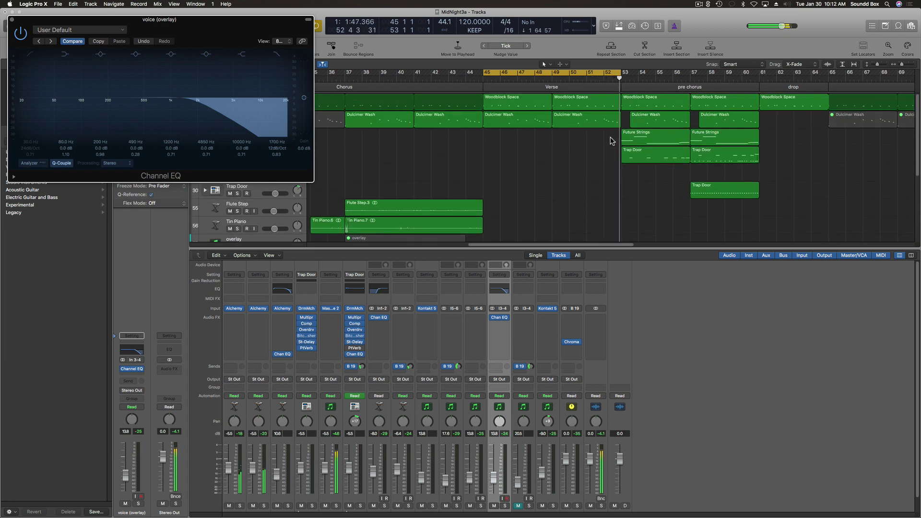
click(609, 75)
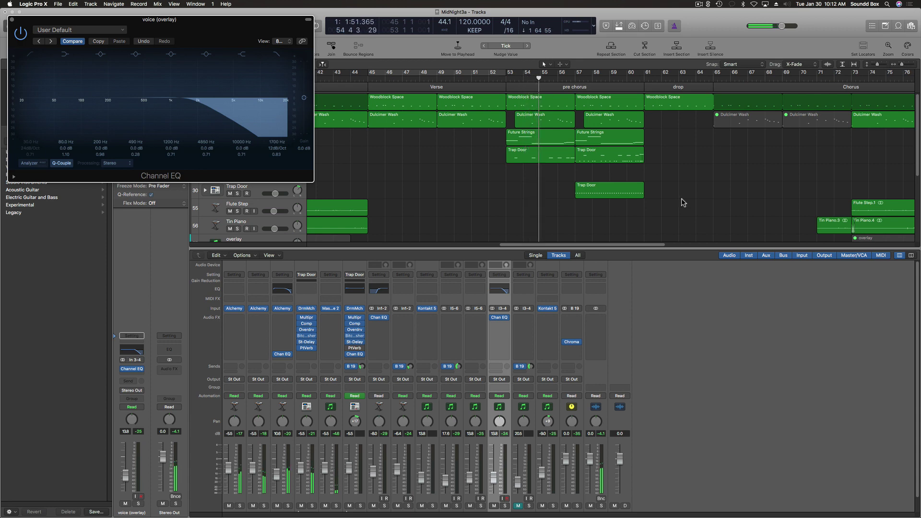
scroll(683, 202, down, 1)
scroll(680, 201, down, 2)
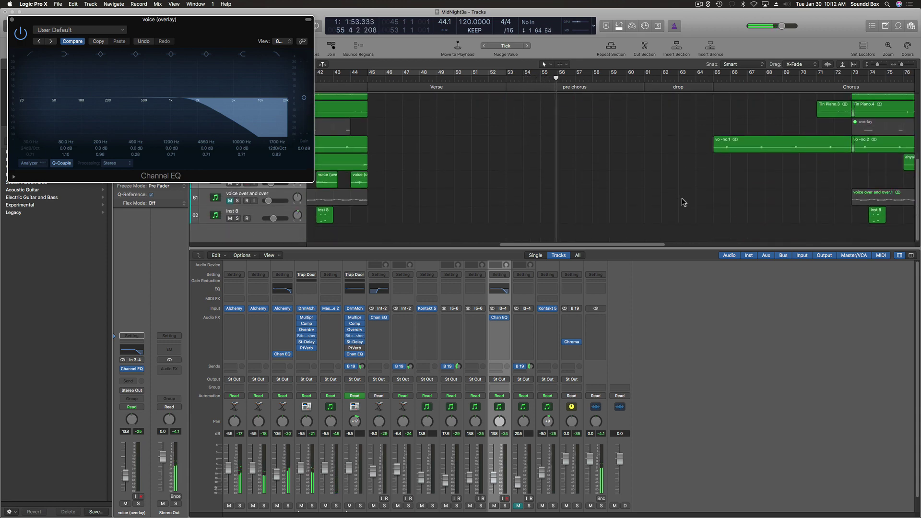
scroll(668, 202, up, 4)
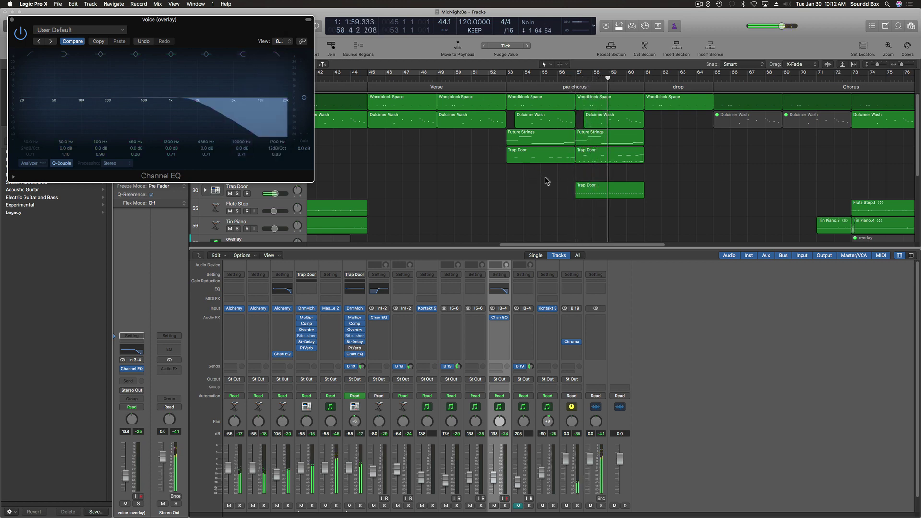
Move the voice (overlay) EQ window clear of the track list and open the Maschine 2 plug-in of the MASCHINE BEAT track.
scroll(544, 176, right, 3)
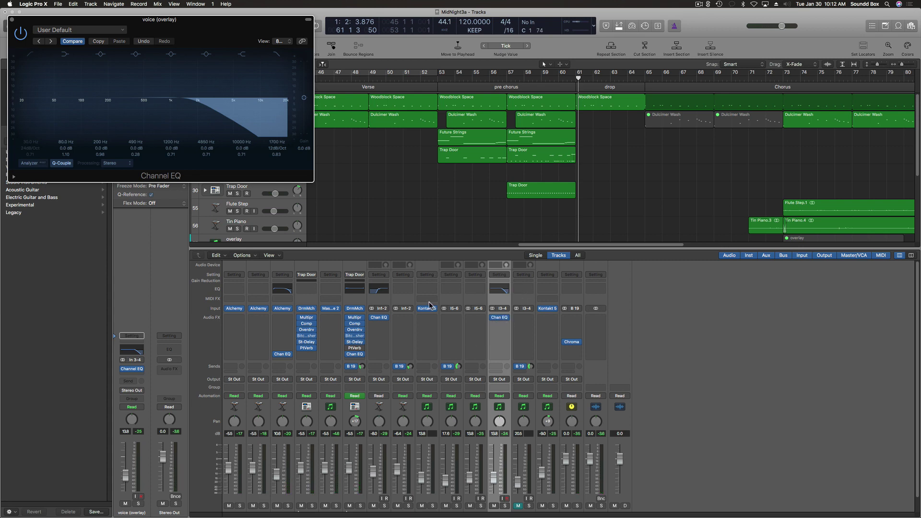
drag(248, 34, 263, 294)
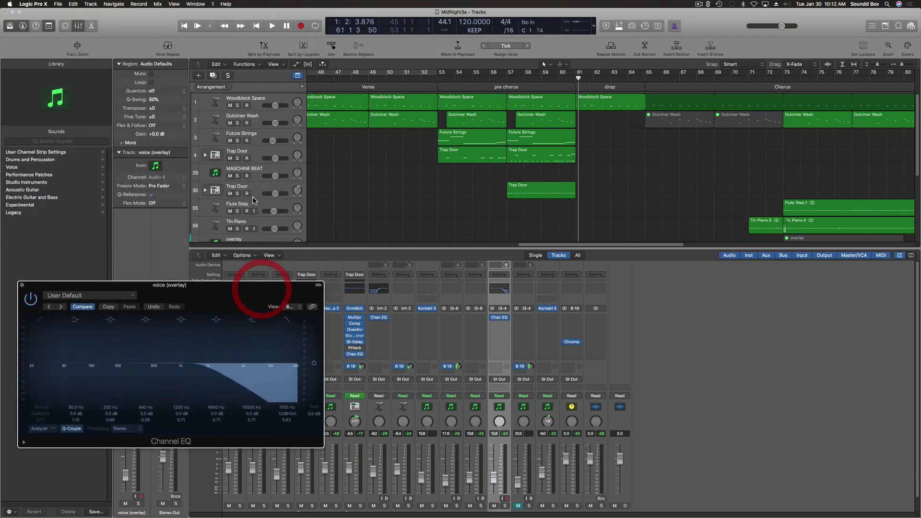
click(260, 169)
drag(227, 285, 330, 99)
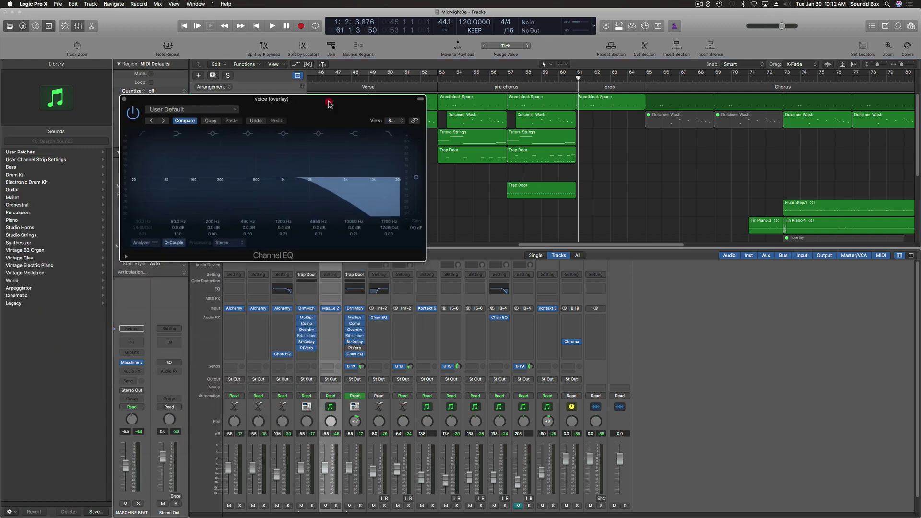
click(130, 363)
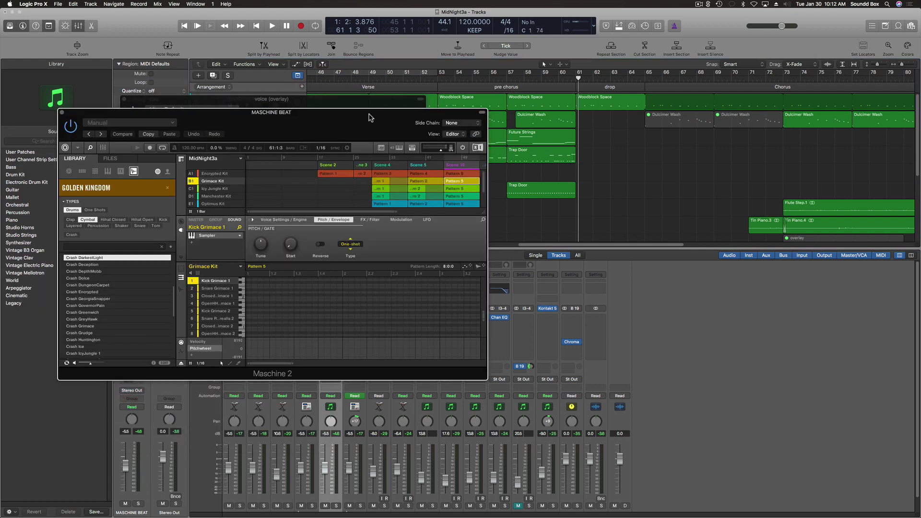
drag(369, 118, 345, 138)
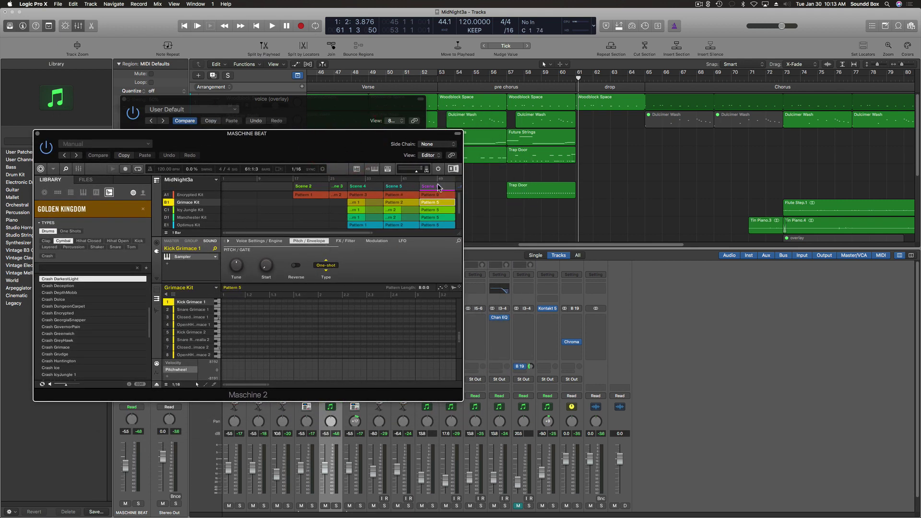
Examine the Maschine scene arrangement and play the pre chorus from bar 53 to compare it with the scenes.
scroll(390, 207, right, 1)
scroll(392, 209, right, 5)
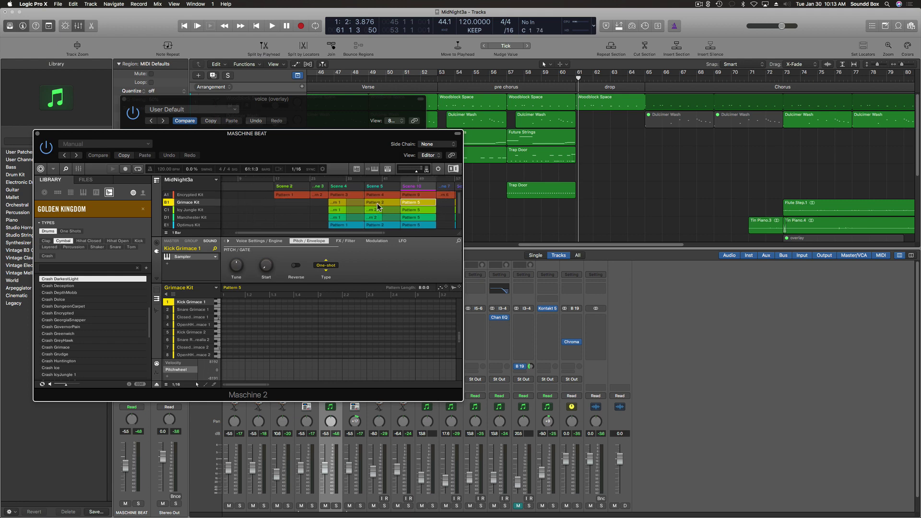
scroll(365, 226, right, 10)
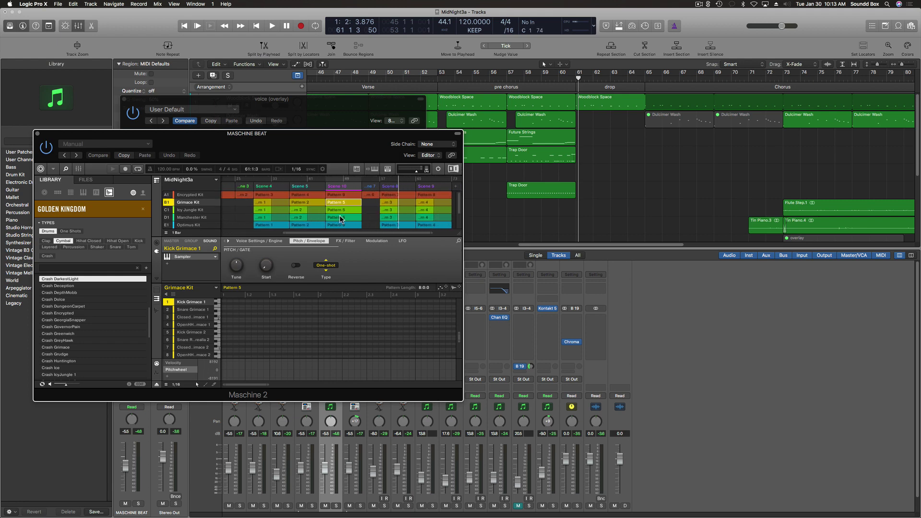
scroll(341, 219, right, 2)
scroll(338, 203, down, 1)
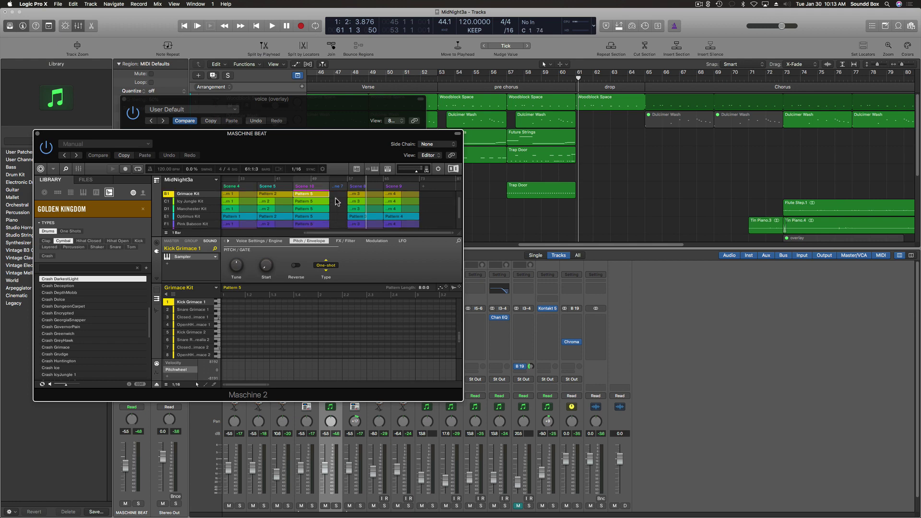
scroll(337, 201, left, 1)
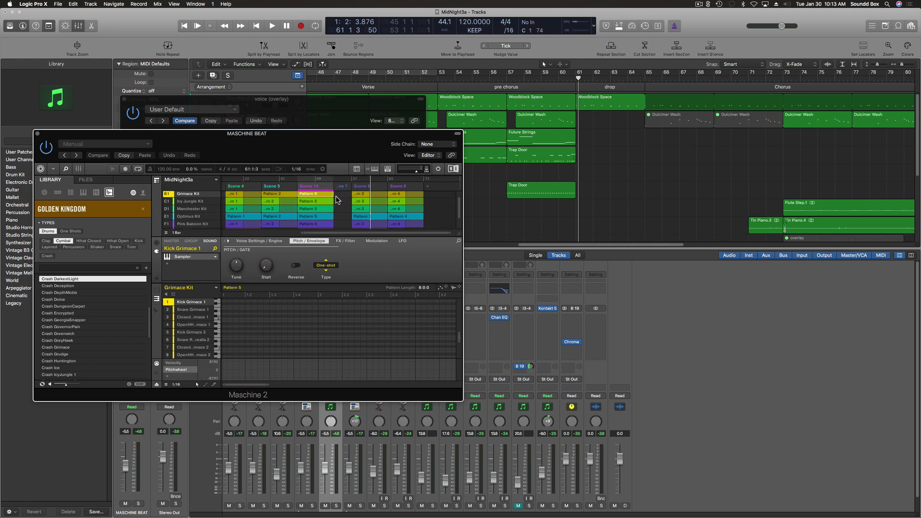
scroll(338, 200, up, 1)
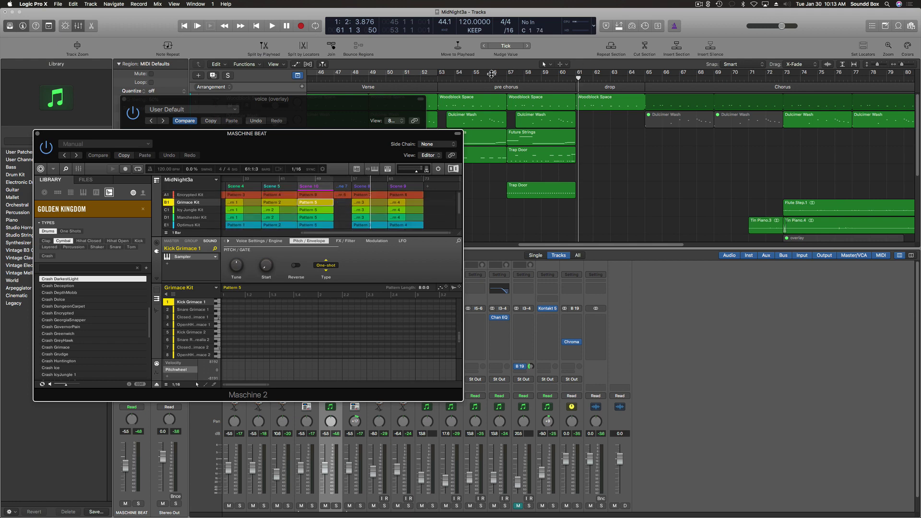
click(438, 77)
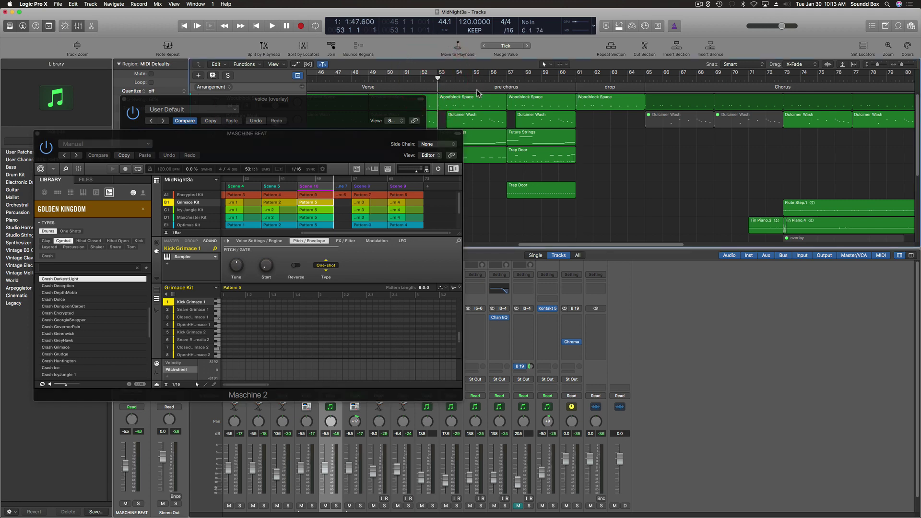
key(space)
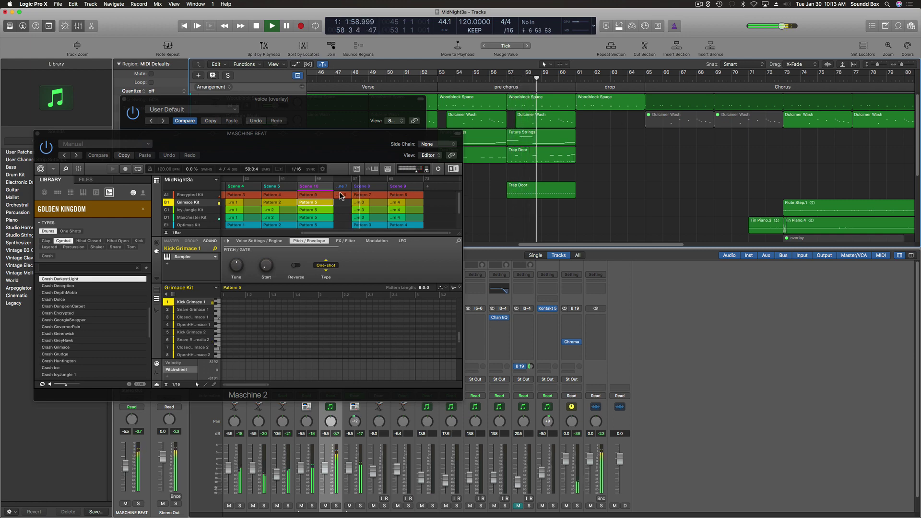
scroll(339, 199, left, 3)
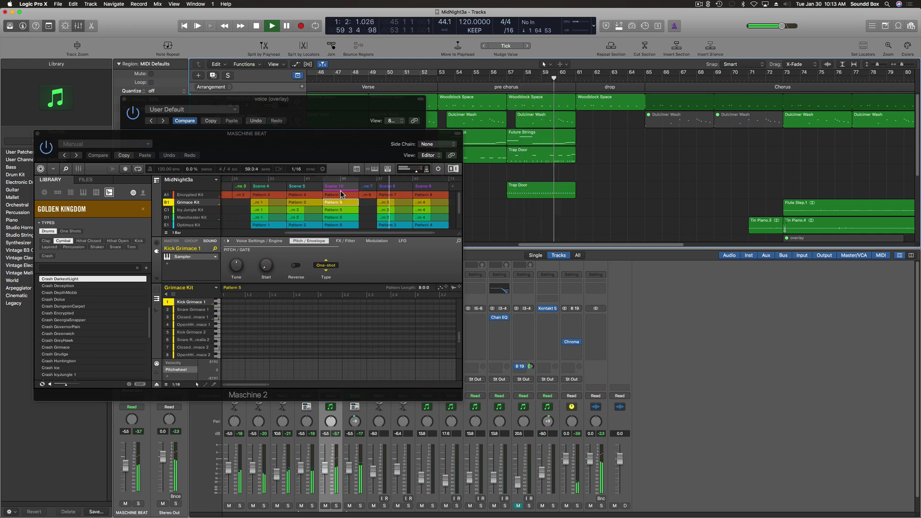
key(space)
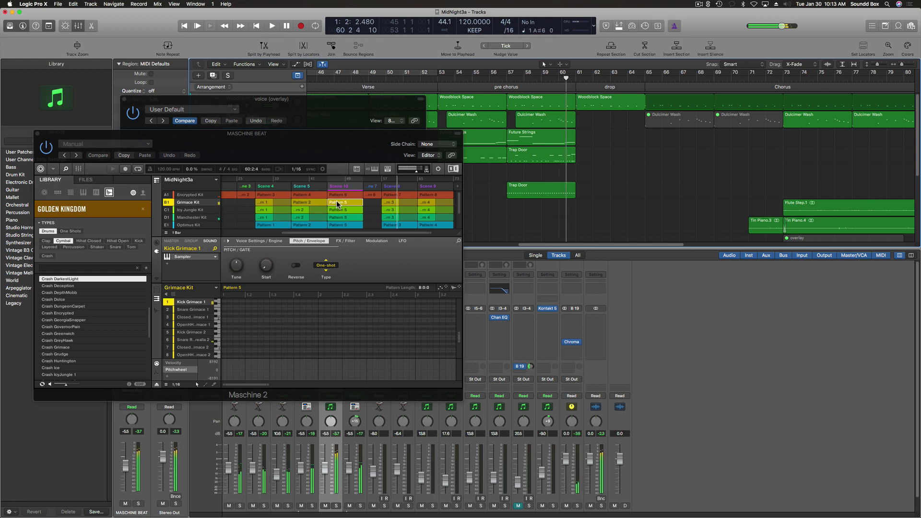
Insert a duplicated scene directly after Scene 7 in the Maschine arrangement and play the song from bar 57 into the chorus.
click(246, 187)
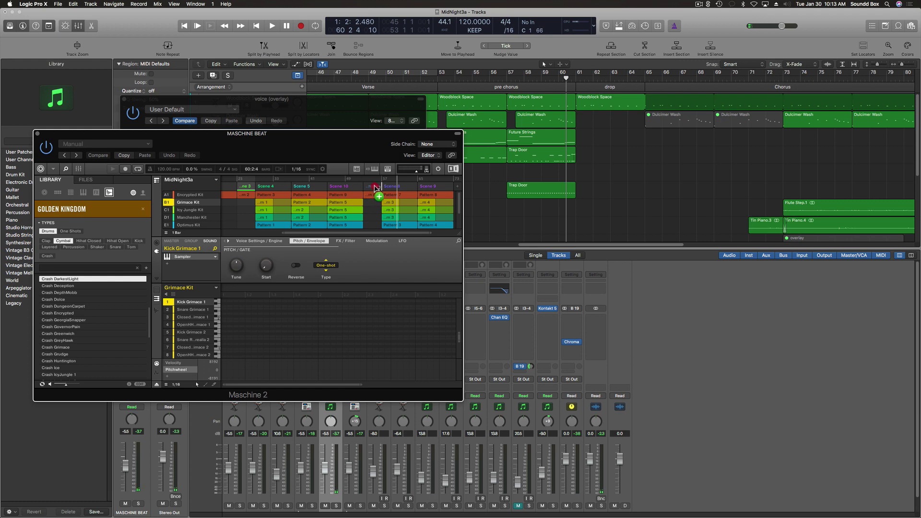
drag(374, 188, 377, 193)
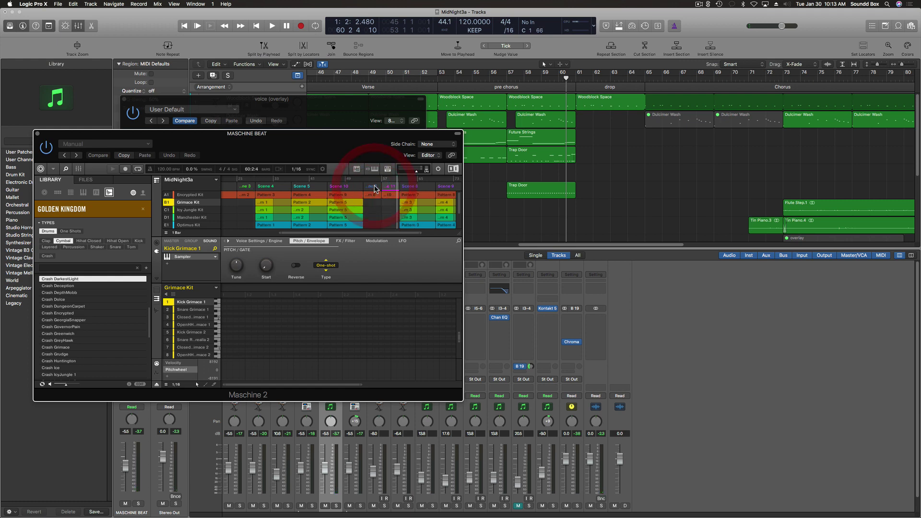
double_click(512, 79)
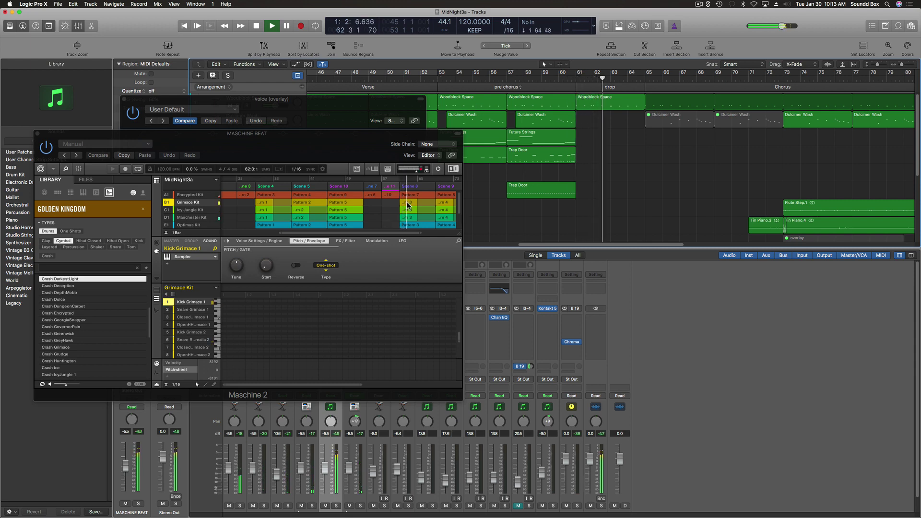
scroll(406, 202, right, 3)
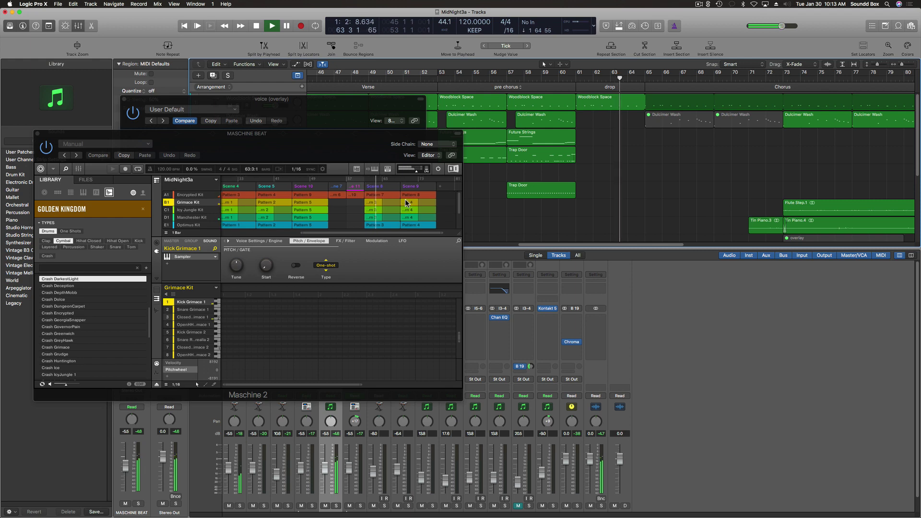
scroll(407, 200, left, 2)
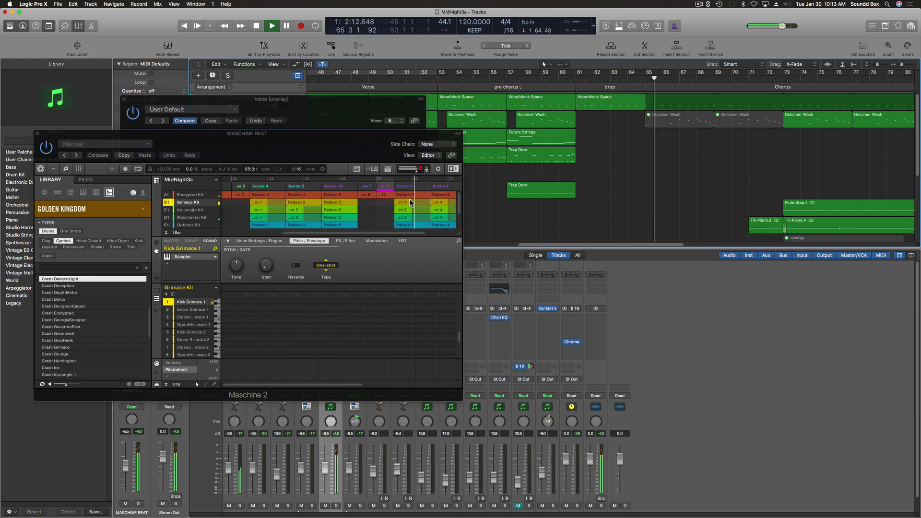
key(space)
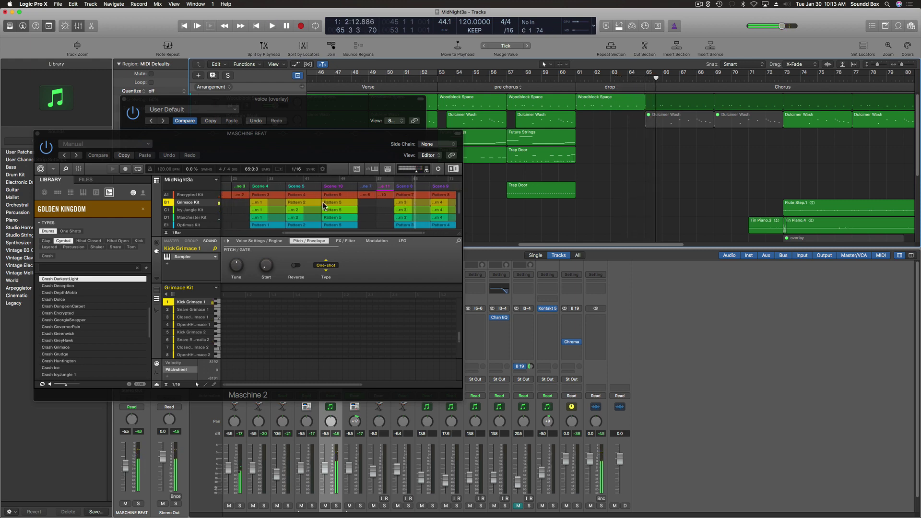
Replay the drop from bar 61 and move Scene 4 to directly after the duplicated scene in the Maschine arrangement.
click(576, 72)
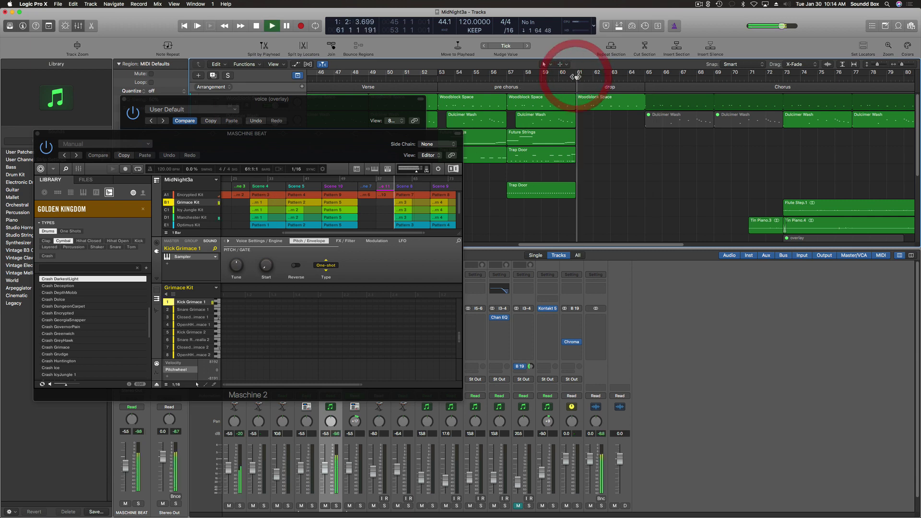
click(267, 187)
drag(388, 190, 388, 190)
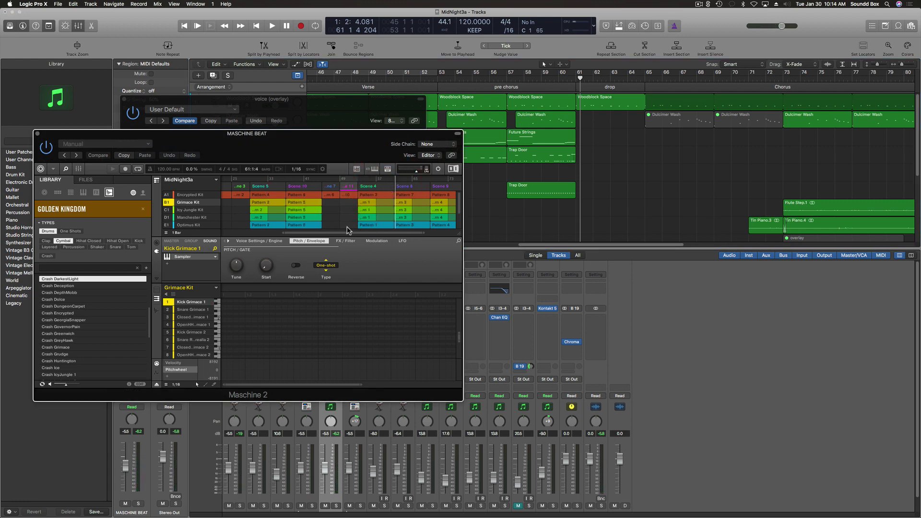
Close the voice (overlay) EQ and MASCHINE BEAT plug-in windows and select the second Trap Door track.
drag(373, 136, 386, 217)
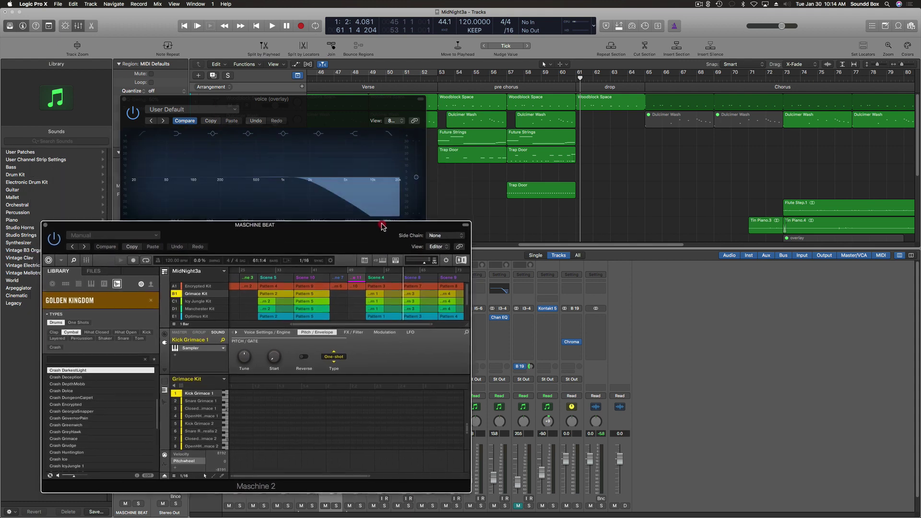
click(124, 100)
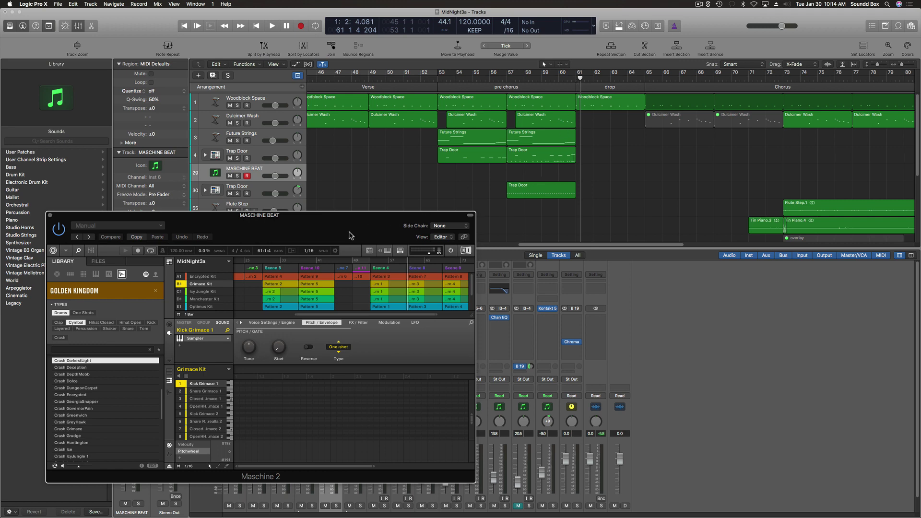
drag(351, 219, 393, 267)
click(272, 187)
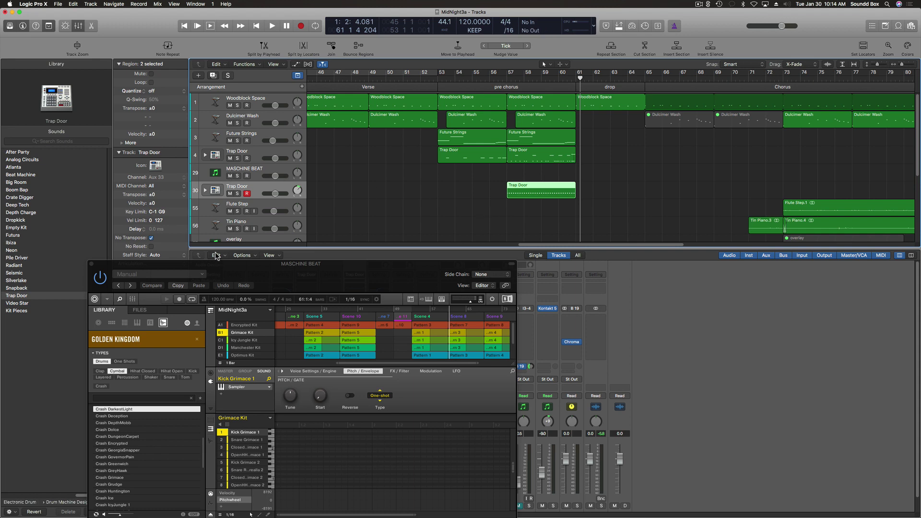
click(91, 265)
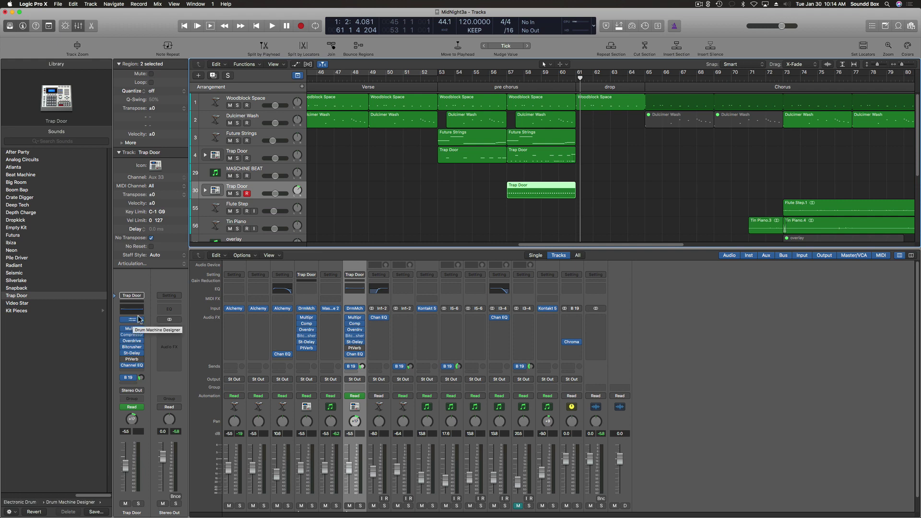
Create a new track with the second Trap Door track's duplicate settings and open its Drum Machine Designer.
key(super+d)
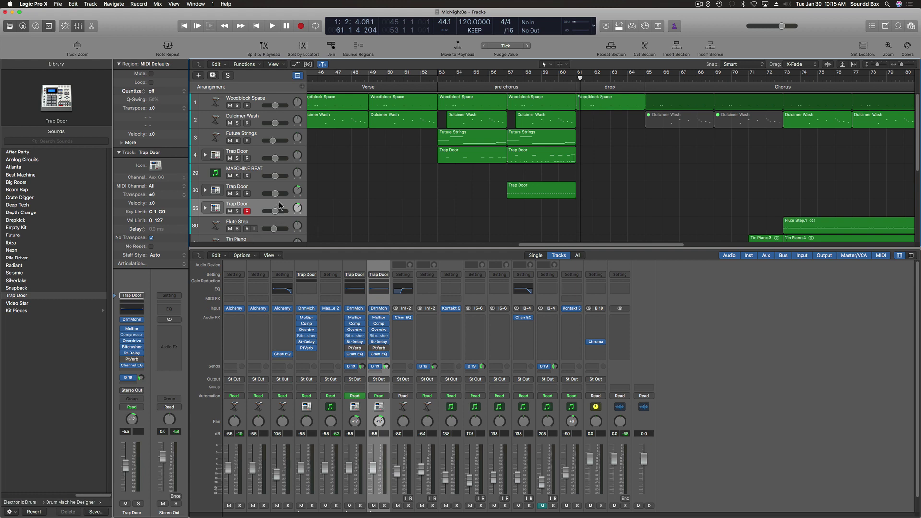
click(133, 319)
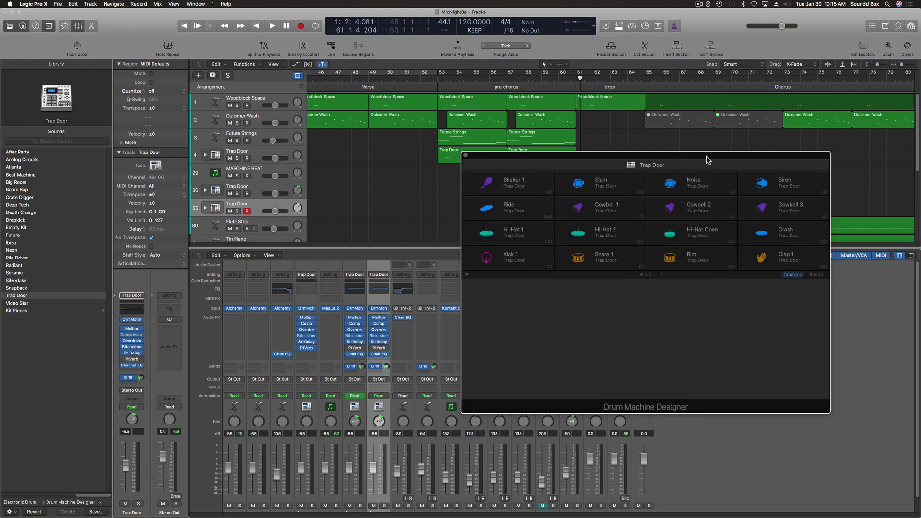
drag(710, 156, 689, 218)
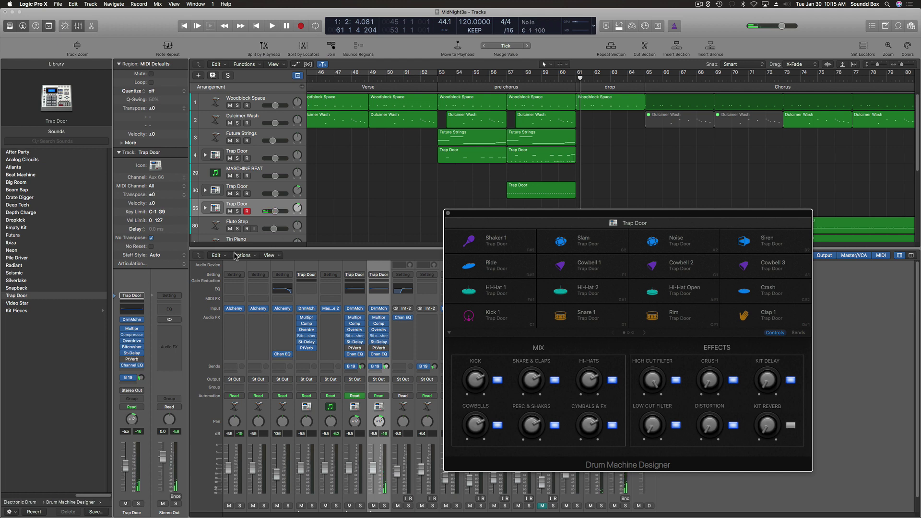
Audition the Video Star, Empty Kit, Futura and Trap Door kits on the new track, ending with Boom Bap loaded.
click(36, 306)
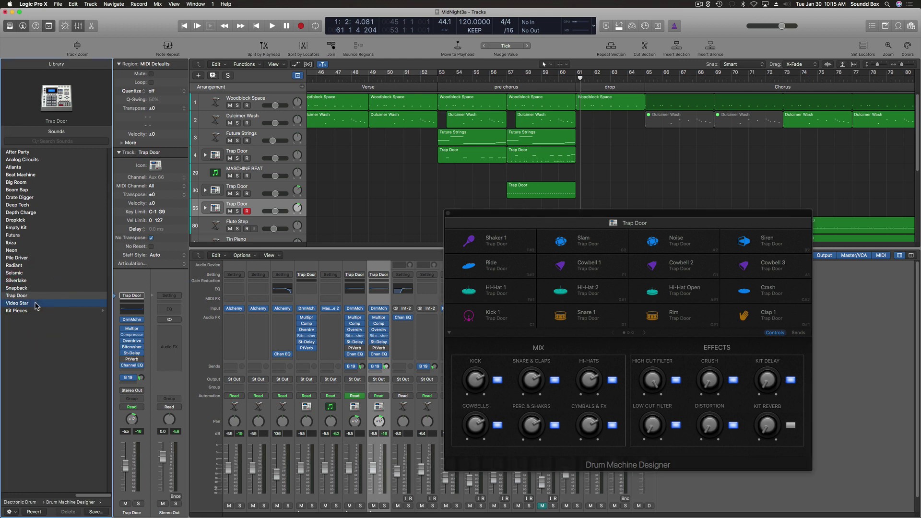
click(36, 305)
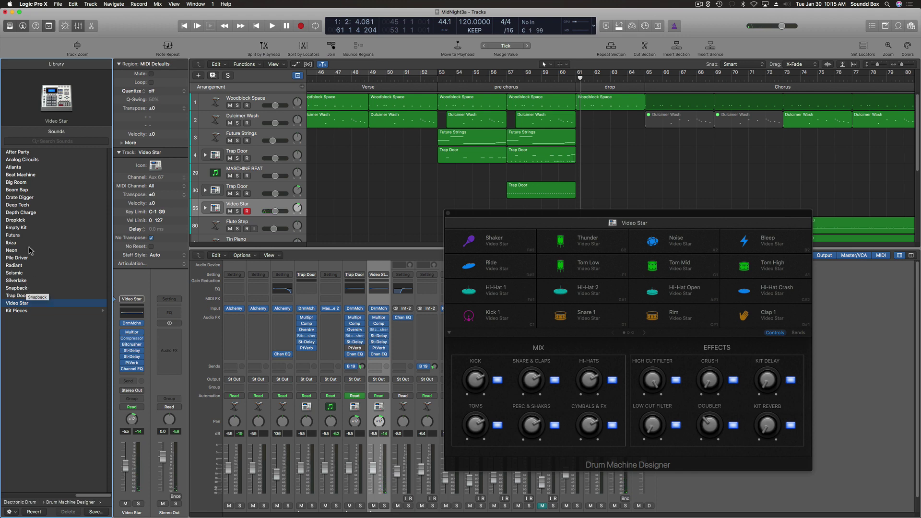
click(30, 228)
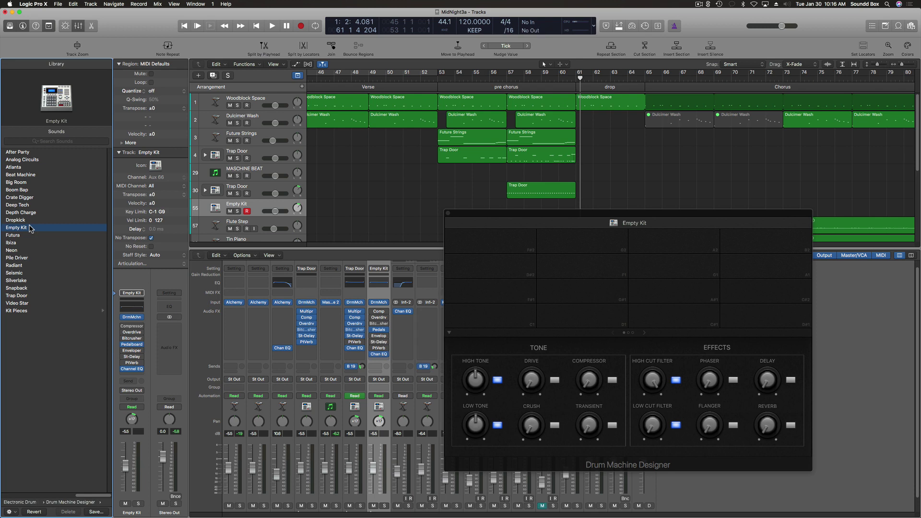
click(27, 235)
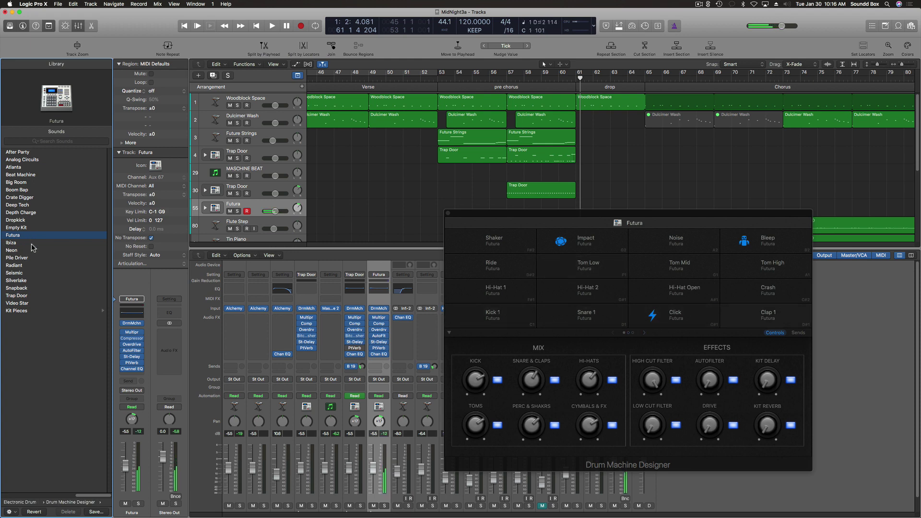
click(31, 296)
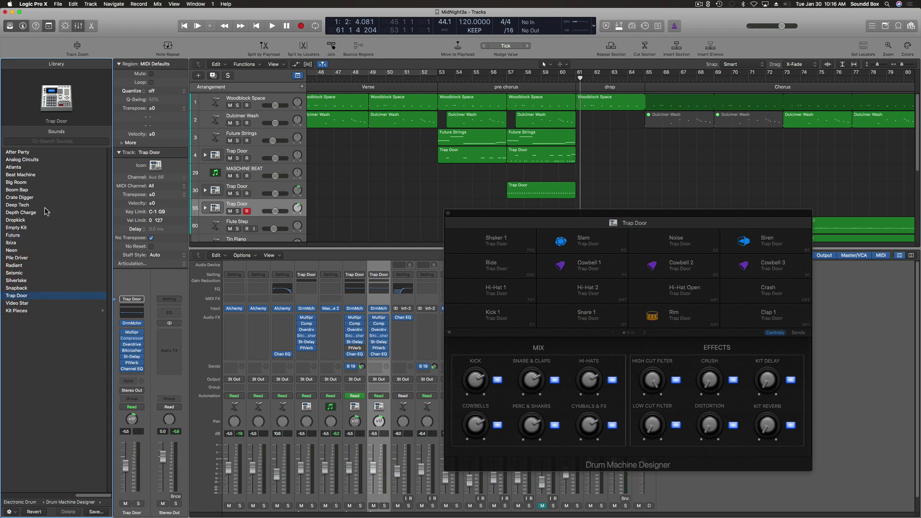
click(34, 191)
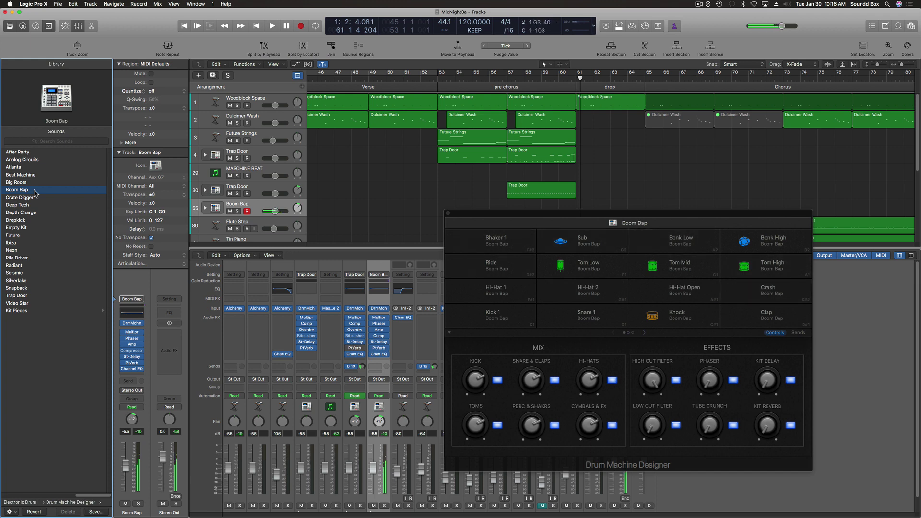
Set the cycle range over the pre chorus from bar 53 to bar 61 and play it from bar 53.
click(578, 74)
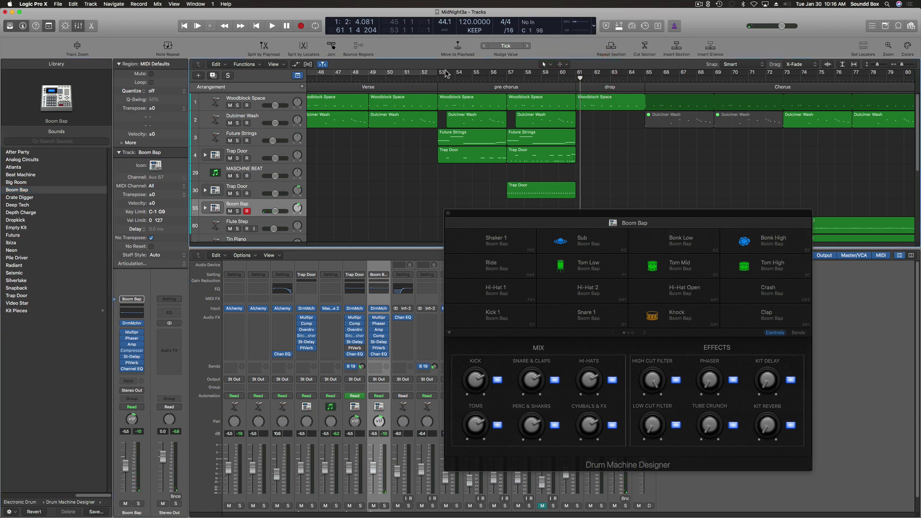
mouse_move(438, 76)
mouse_down()
mouse_move(588, 85)
mouse_move(575, 84)
mouse_up()
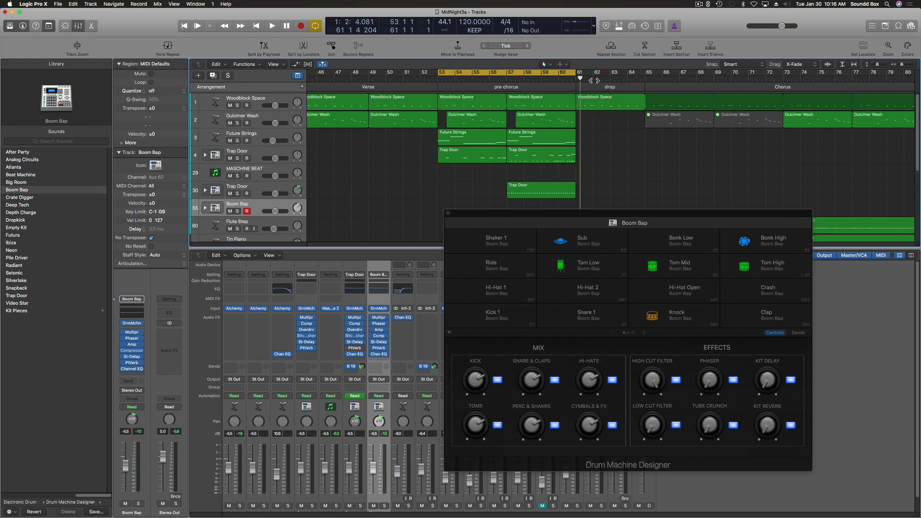
key(space)
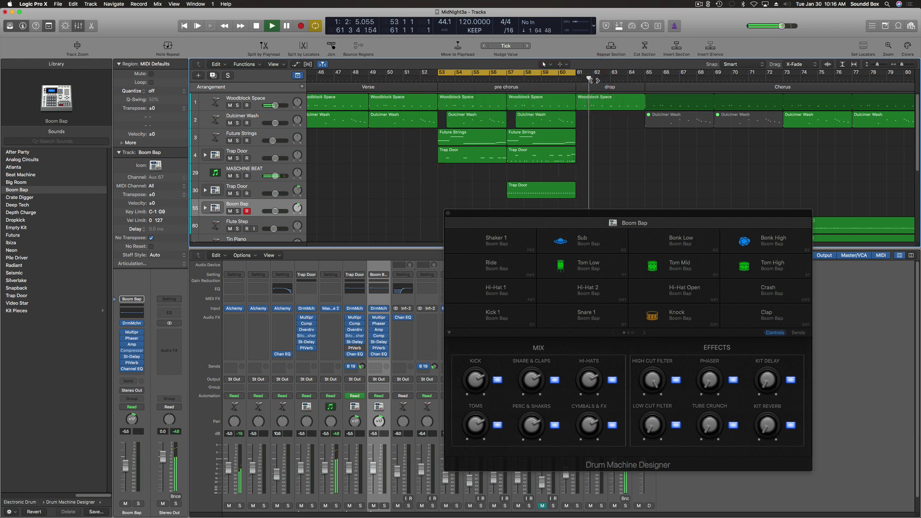
key(space)
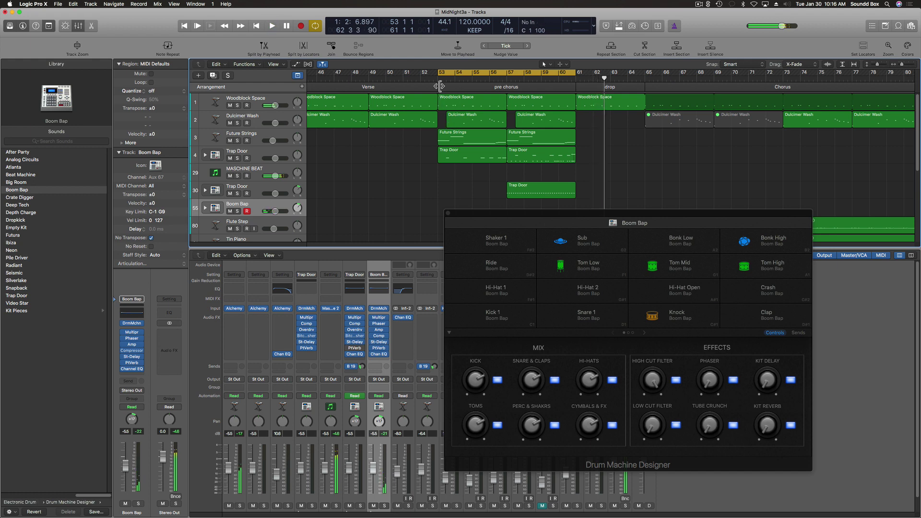
click(437, 81)
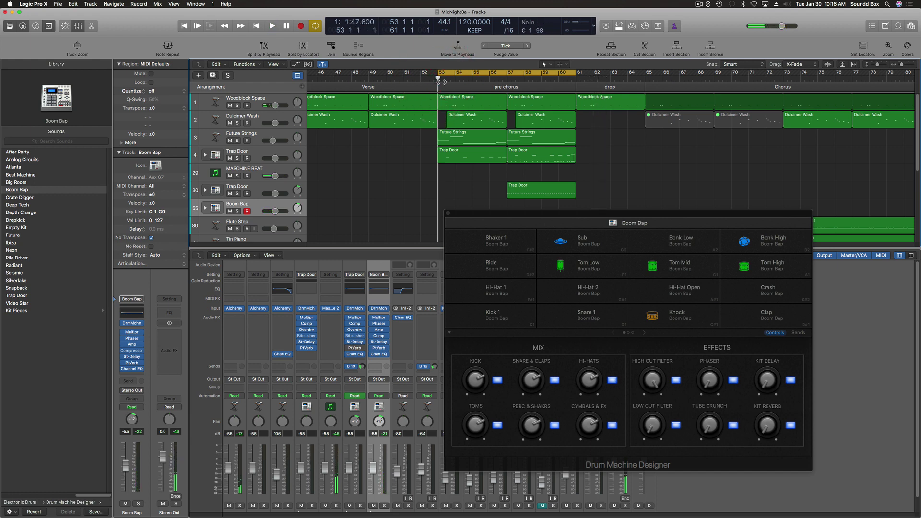
key(g)
key(space)
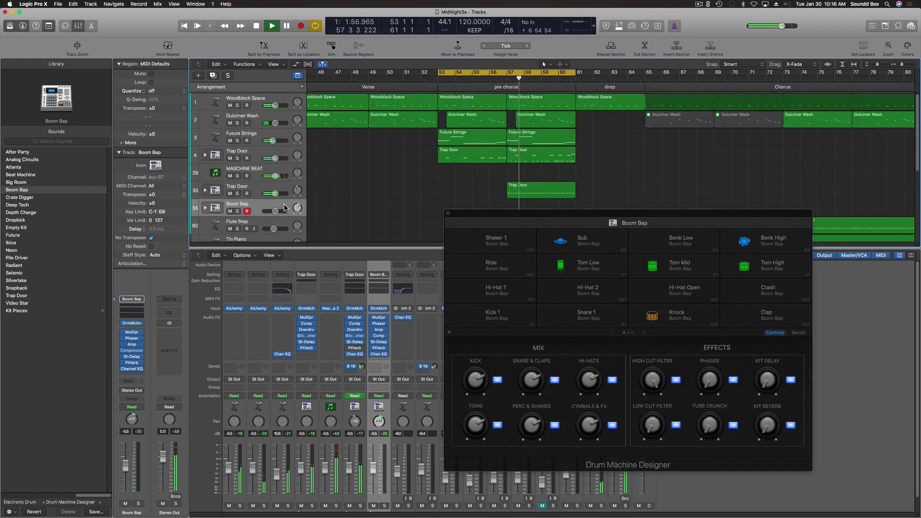
Open the Maschine 2 plug-in of the MASCHINE BEAT track and move its window up so the scene arrangement can be worked on.
click(258, 173)
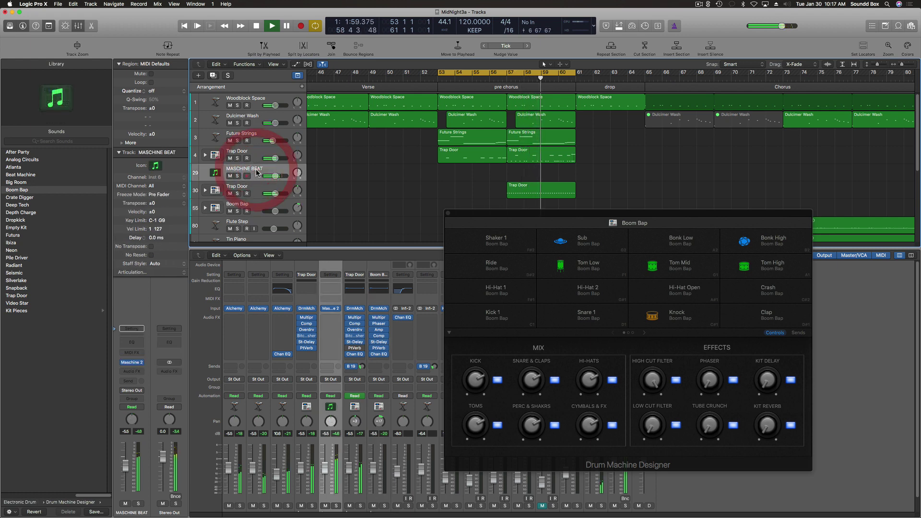
click(129, 365)
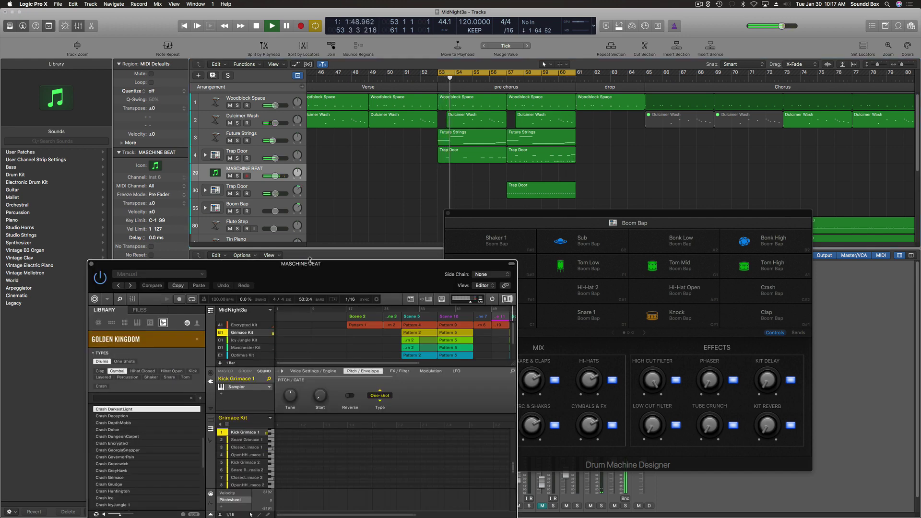
drag(318, 263, 288, 202)
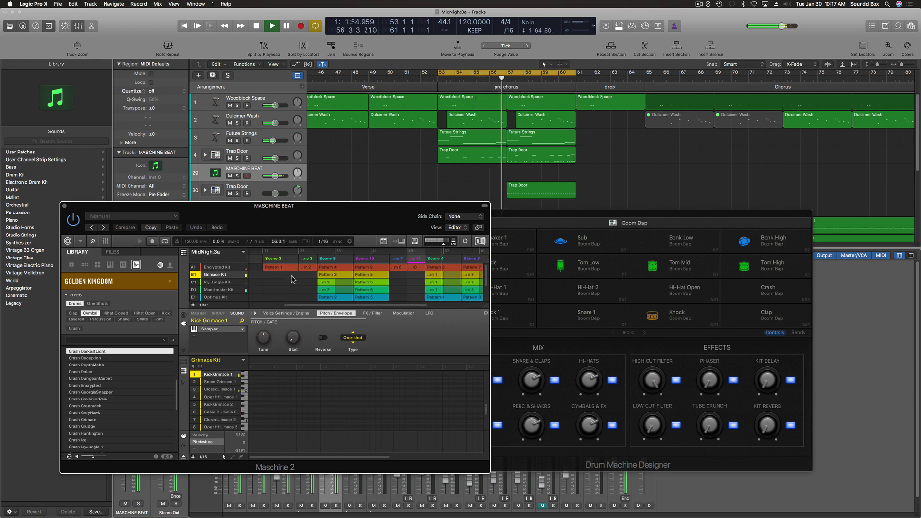
Play the song from the later part of the Chorus into the Verse and follow which Maschine scenes play.
scroll(305, 280, down, 1)
scroll(399, 126, left, 8)
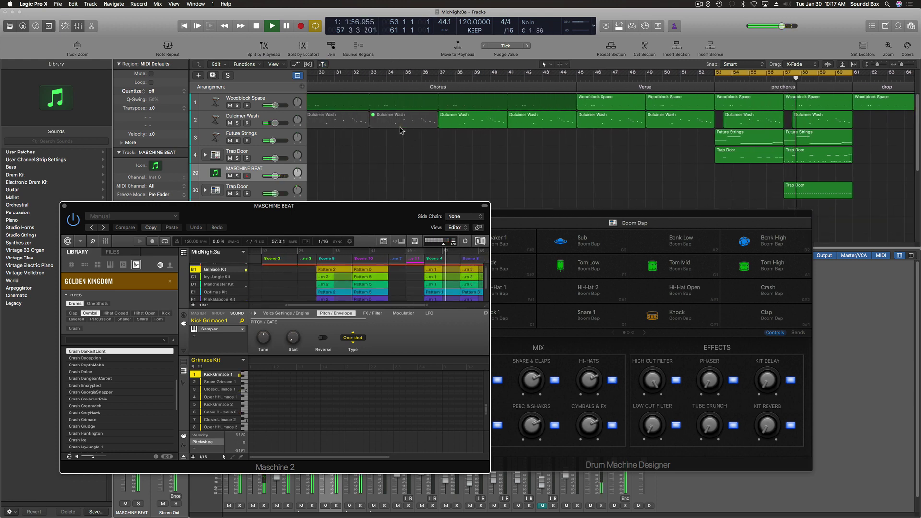
scroll(402, 127, left, 12)
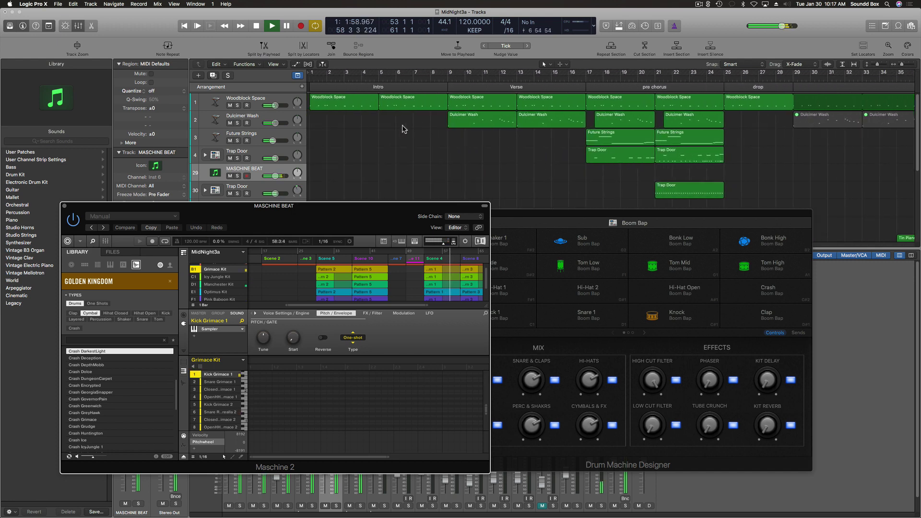
scroll(392, 128, right, 6)
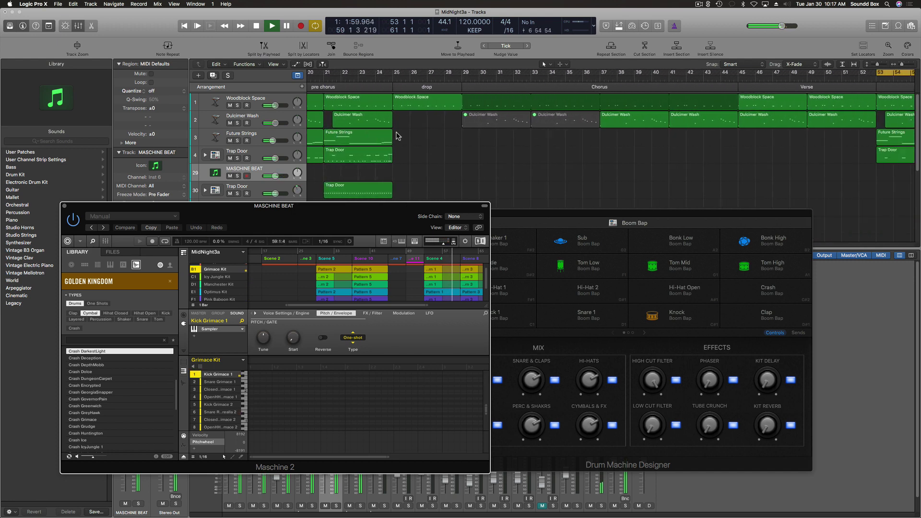
click(623, 75)
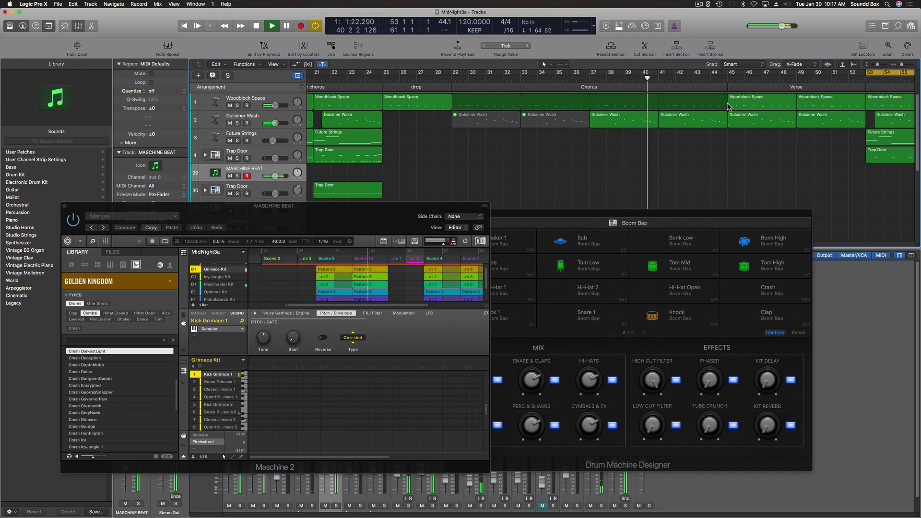
scroll(728, 107, right, 3)
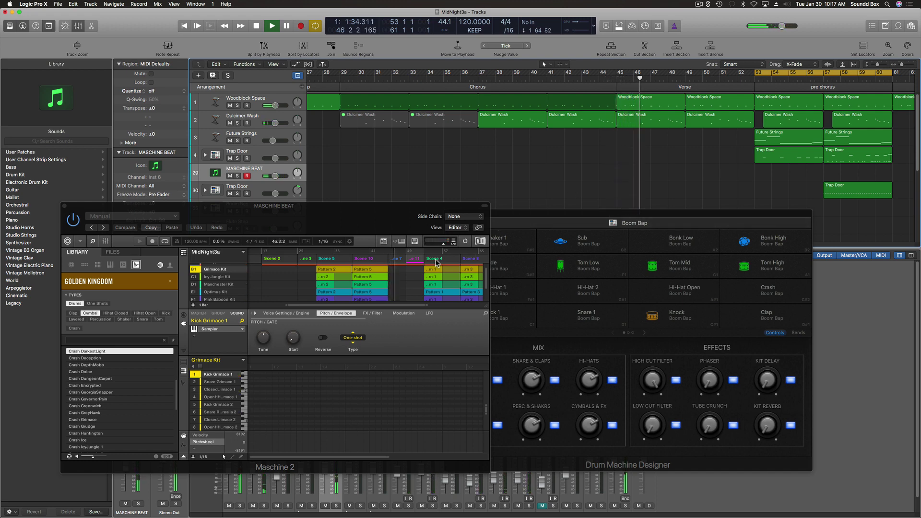
Stop playback and move Scene 4 and the scene following it to directly after Scene 10 in the Maschine arrangement.
key(space)
scroll(422, 263, right, 4)
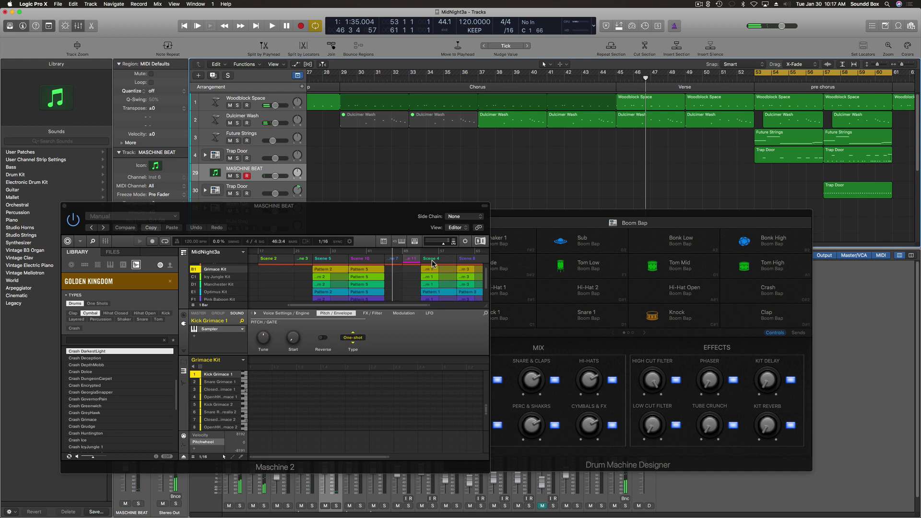
scroll(409, 260, right, 1)
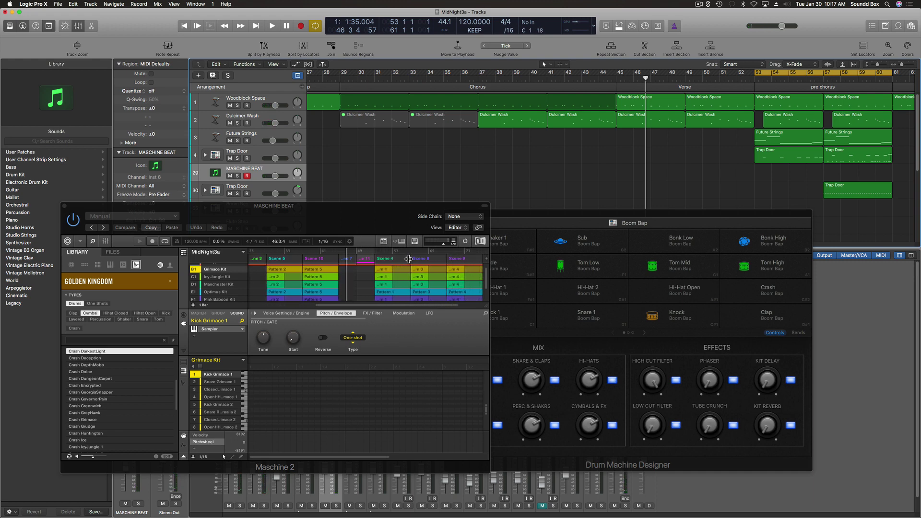
click(405, 261)
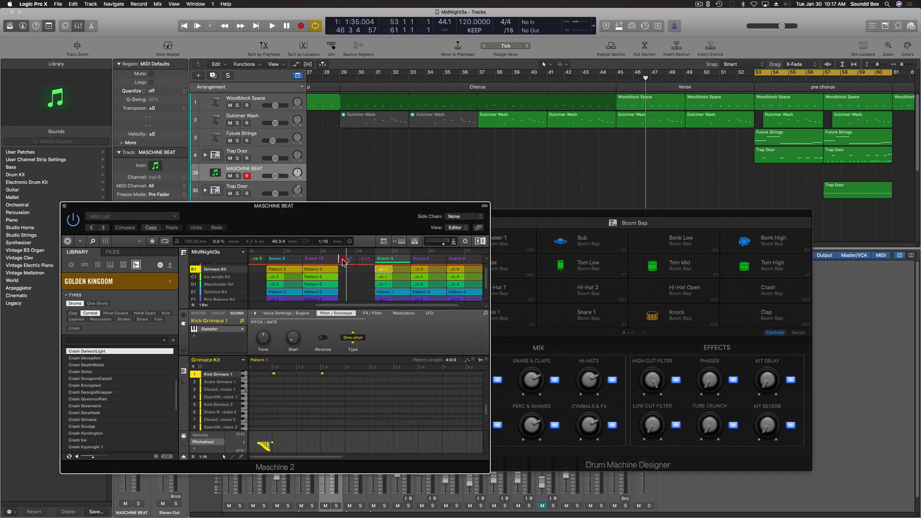
drag(342, 261, 340, 260)
scroll(375, 263, up, 1)
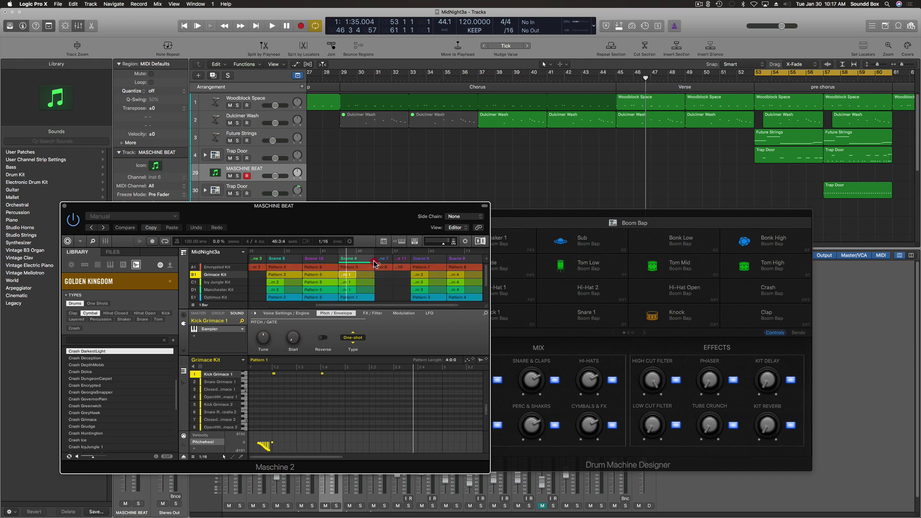
Replay the start of the Verse around bar 45 with the rearranged scenes.
key(space)
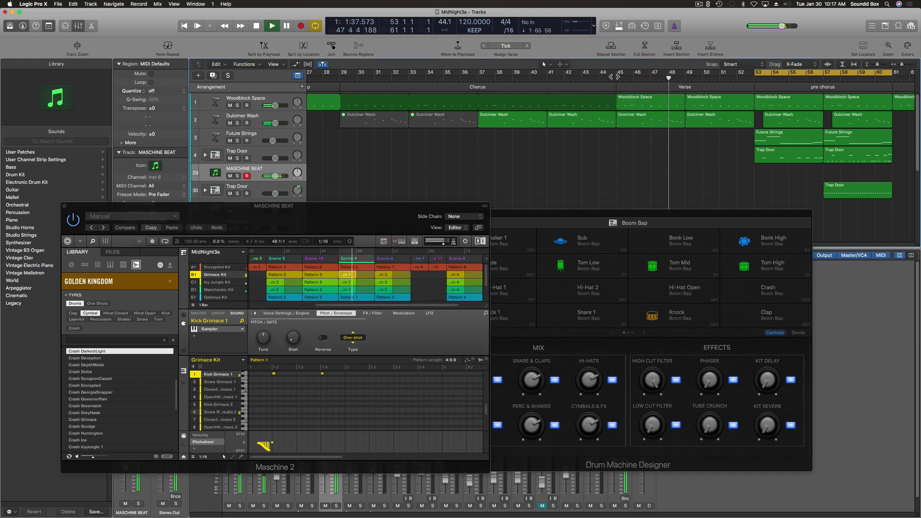
click(617, 77)
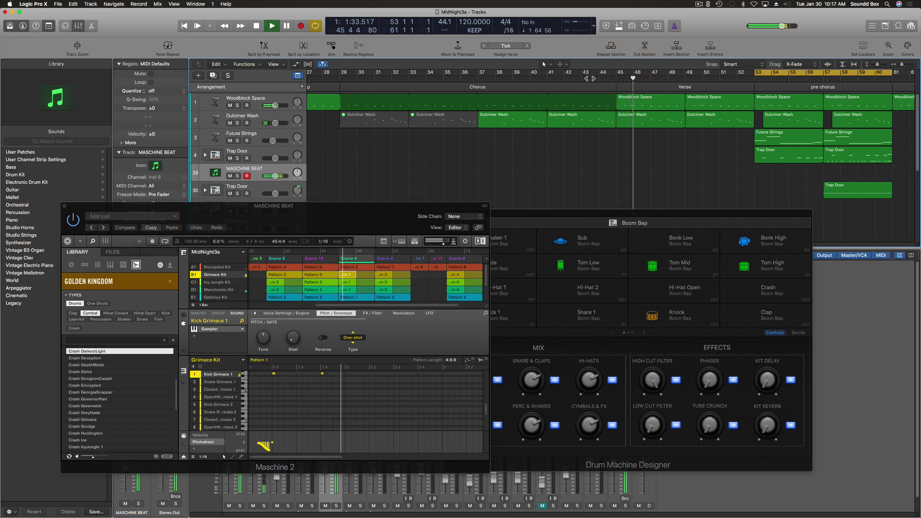
click(587, 79)
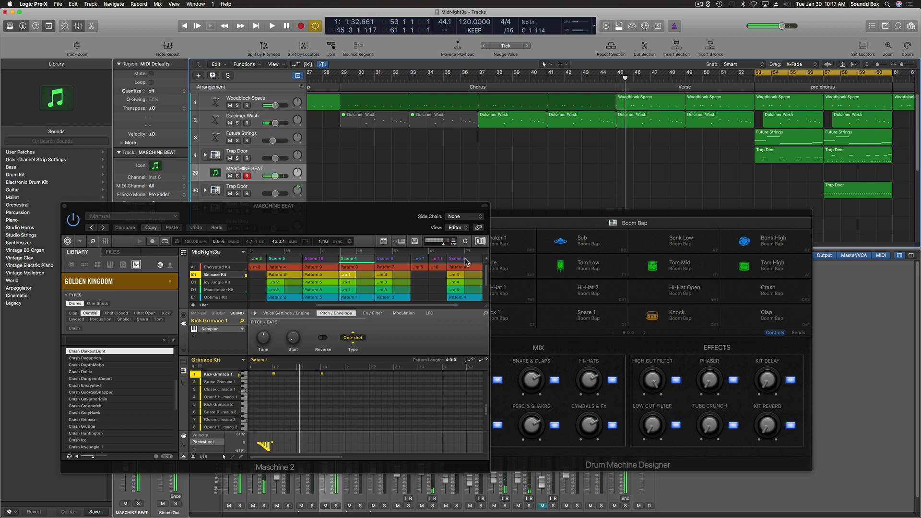
Move Scene 9 in the Maschine arrangement to between Scene 10 and Scene 4.
scroll(467, 261, right, 2)
click(445, 259)
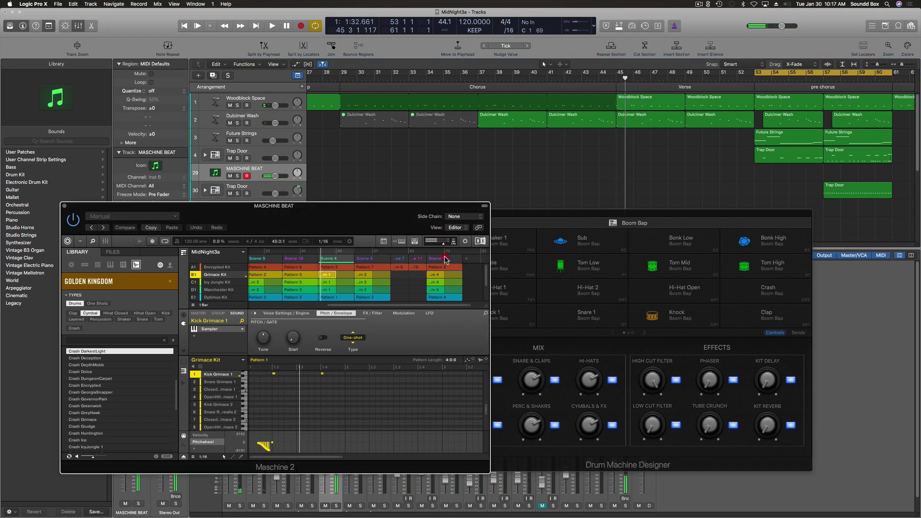
drag(311, 263, 316, 259)
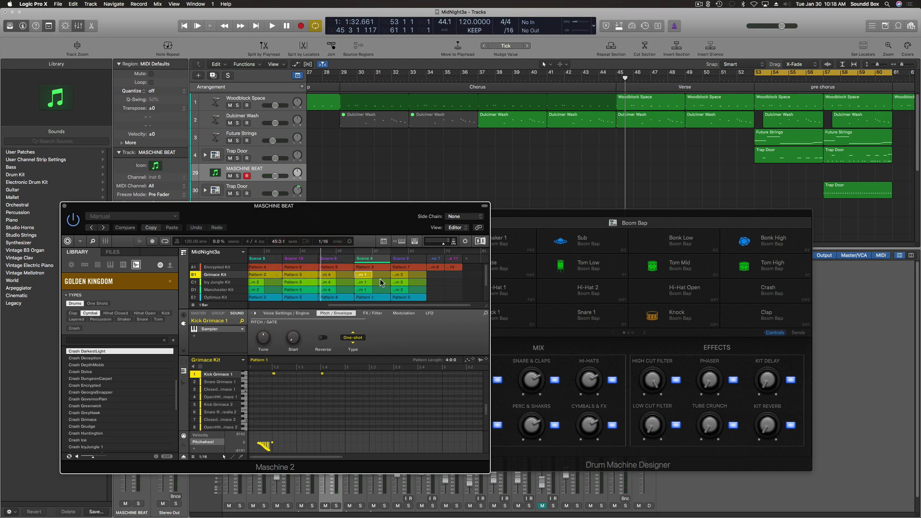
Play the Chorus from bar 37 to check the scene order leading into bar 41.
scroll(377, 277, left, 2)
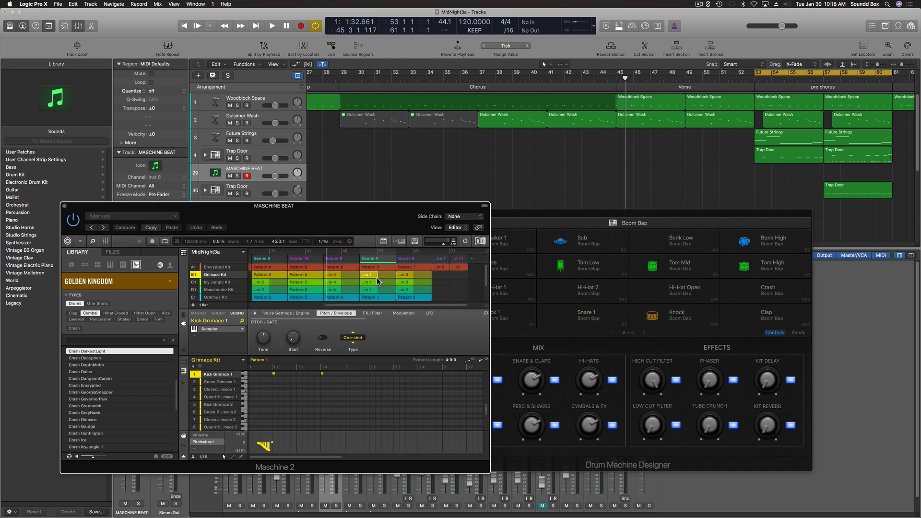
scroll(377, 277, left, 2)
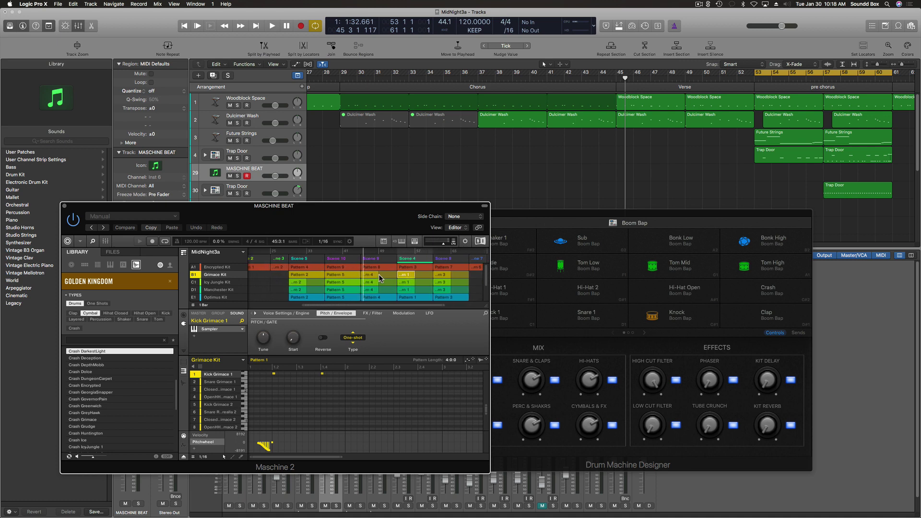
click(479, 75)
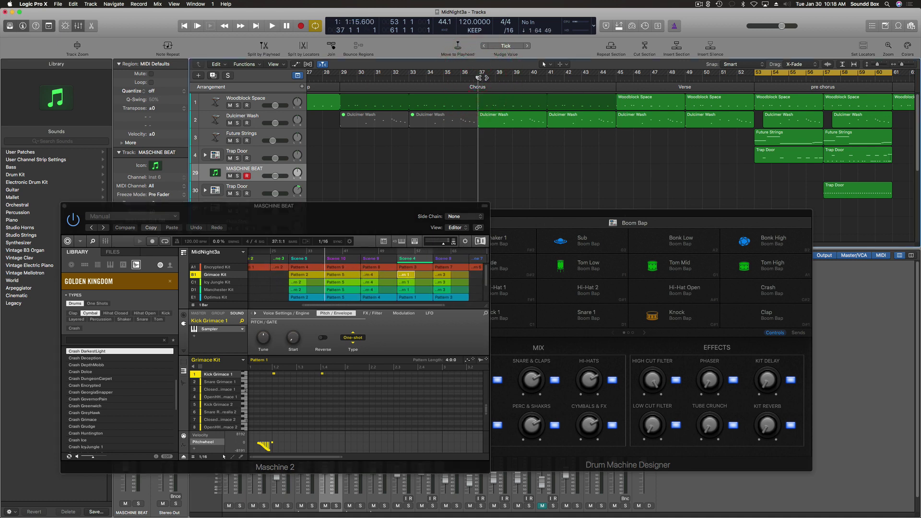
key(space)
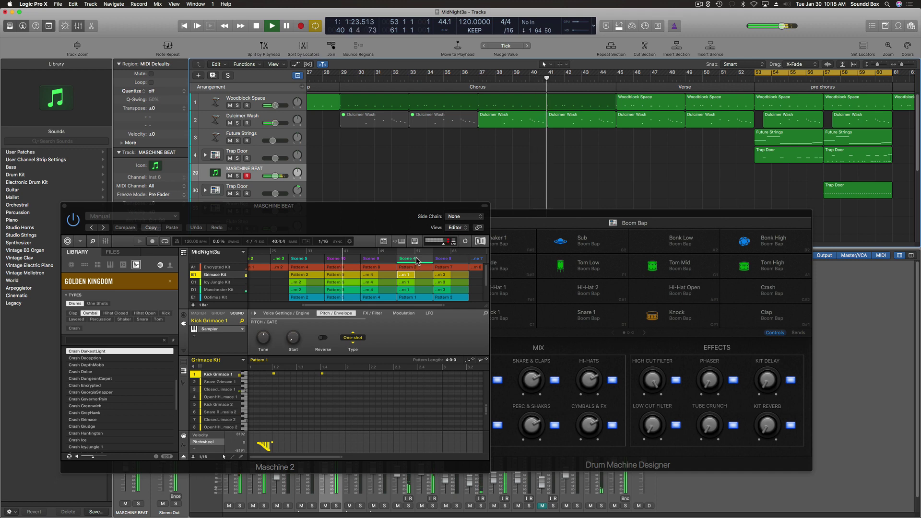
Stop playback, move Scene 4 to between Scene 5 and Scene 10, and play from just before the Verse.
key(space)
click(369, 259)
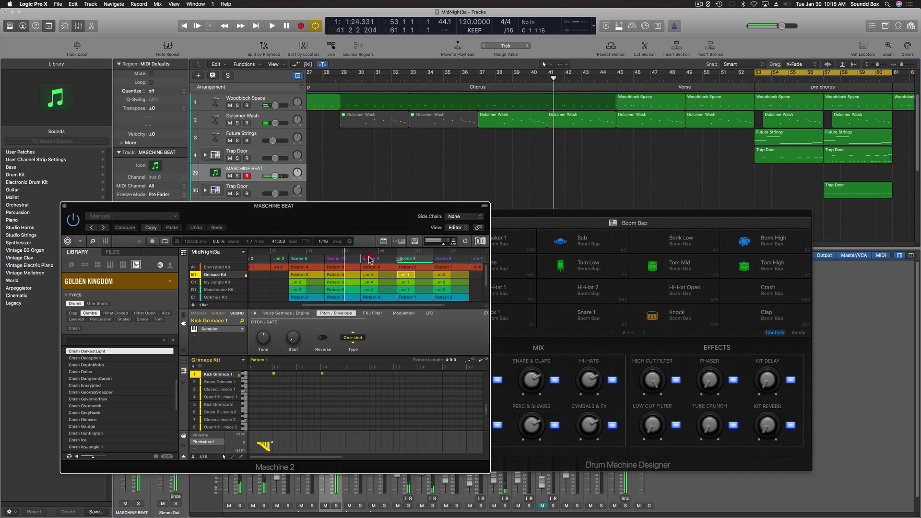
drag(328, 261, 411, 260)
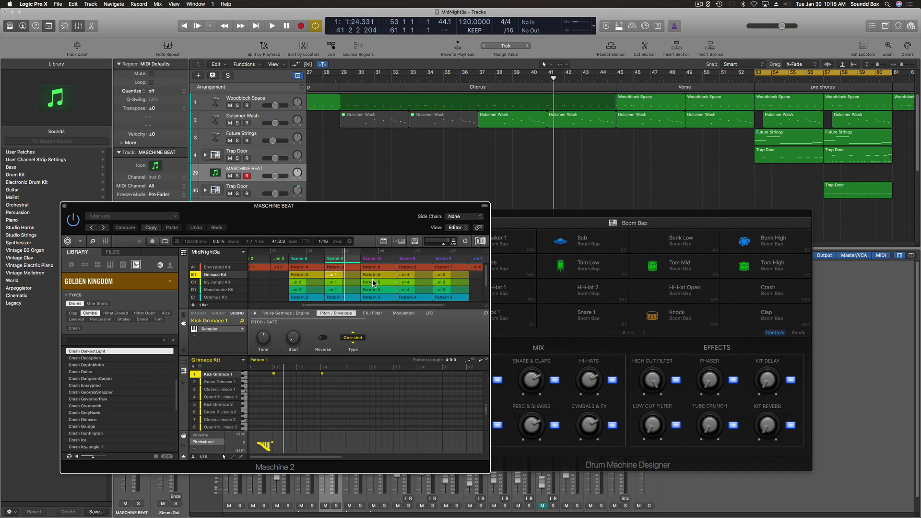
click(607, 75)
key(space)
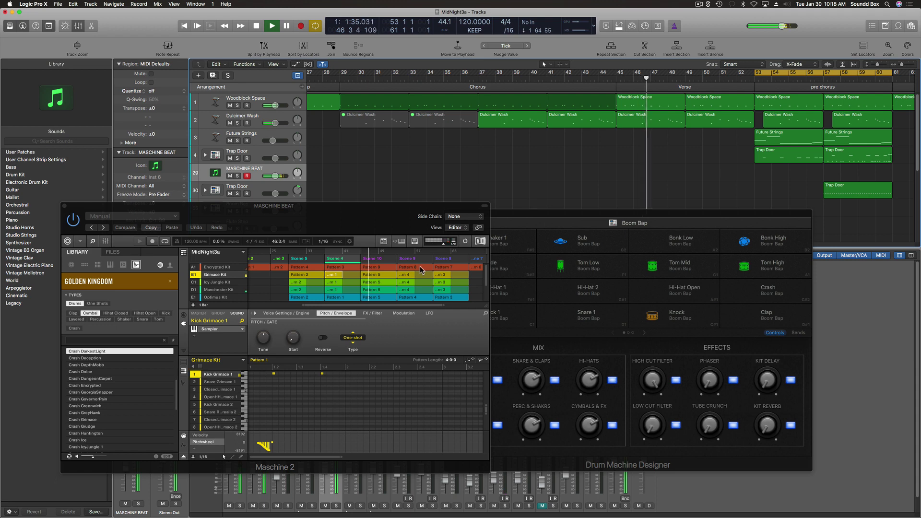
Rename Scene 10 as verse2 in the Maschine arrangement and stop playback at the pre chorus.
click(371, 261)
double_click(372, 259)
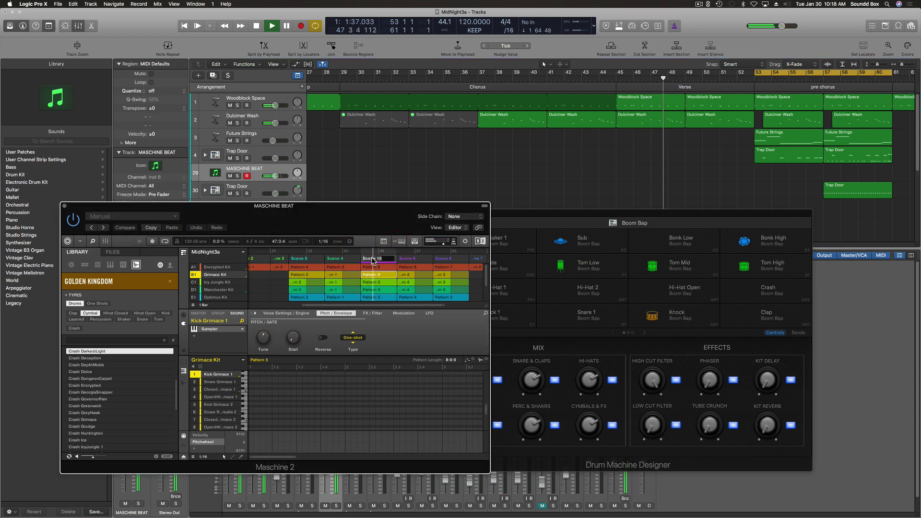
text(verse)
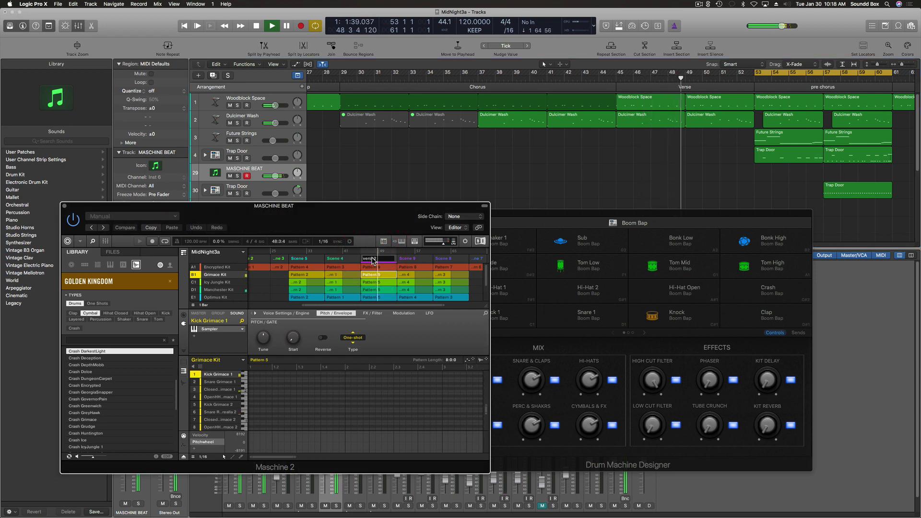
key(Return)
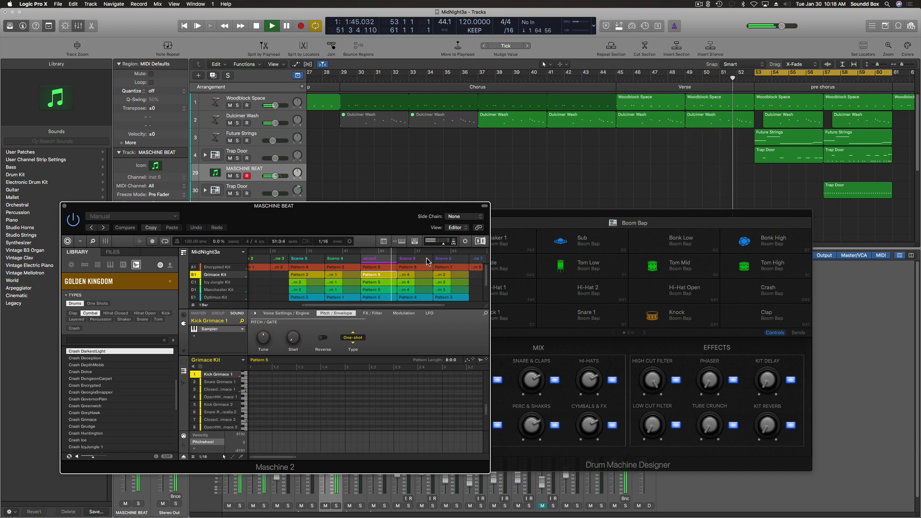
scroll(426, 259, right, 2)
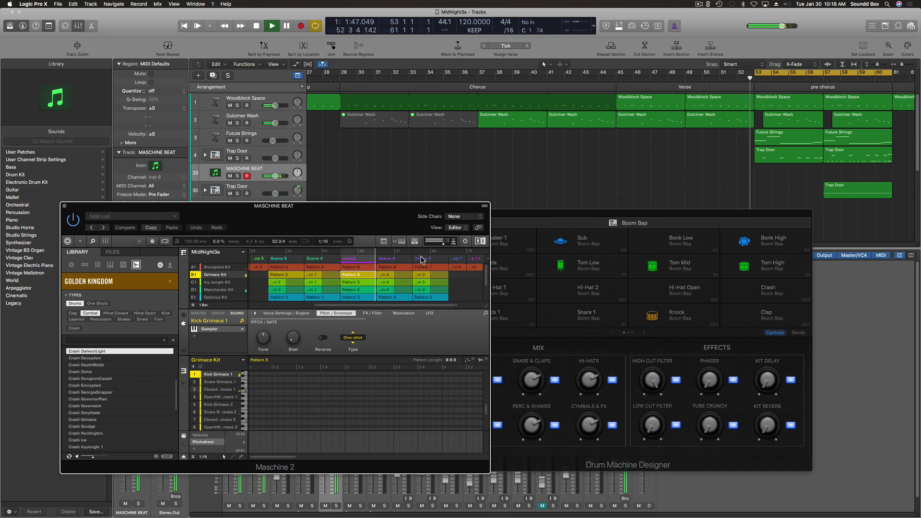
key(space)
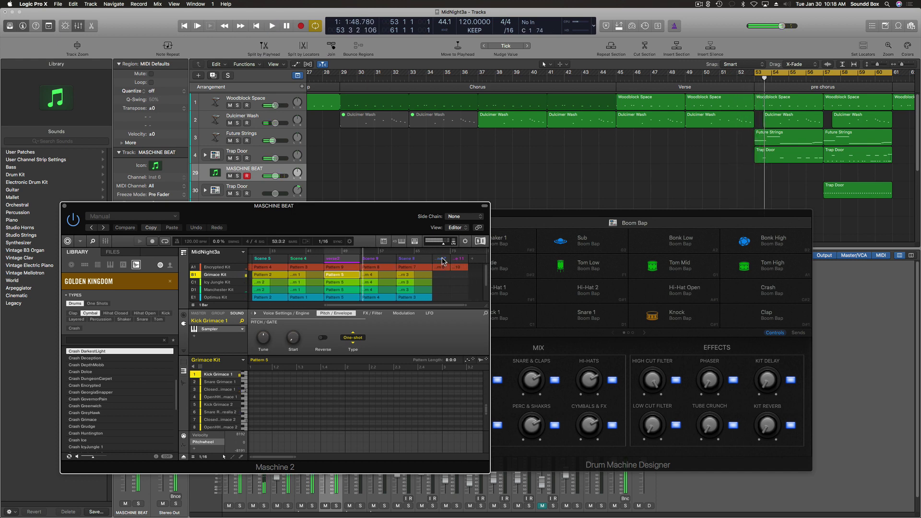
Move Scene 7 and Scene 11 to directly after verse2 in the Maschine arrangement, ahead of Scene 9.
drag(362, 260, 452, 259)
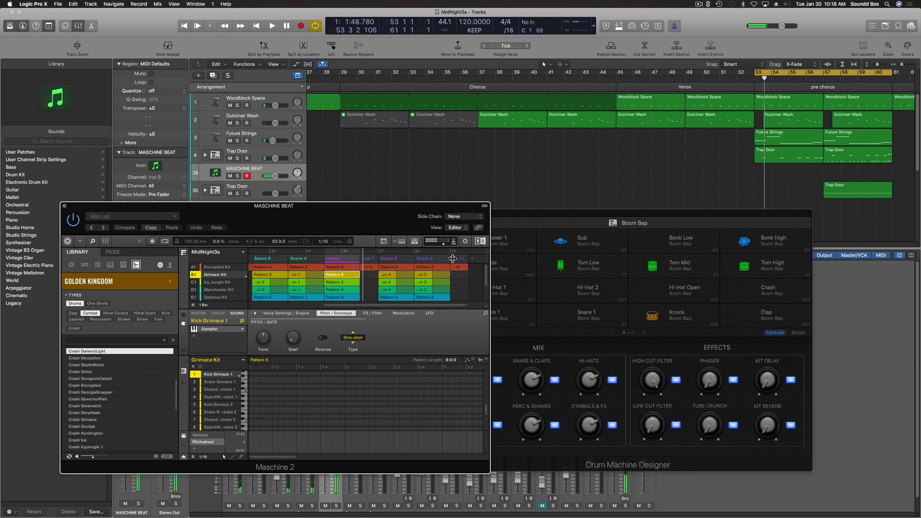
drag(378, 263, 379, 262)
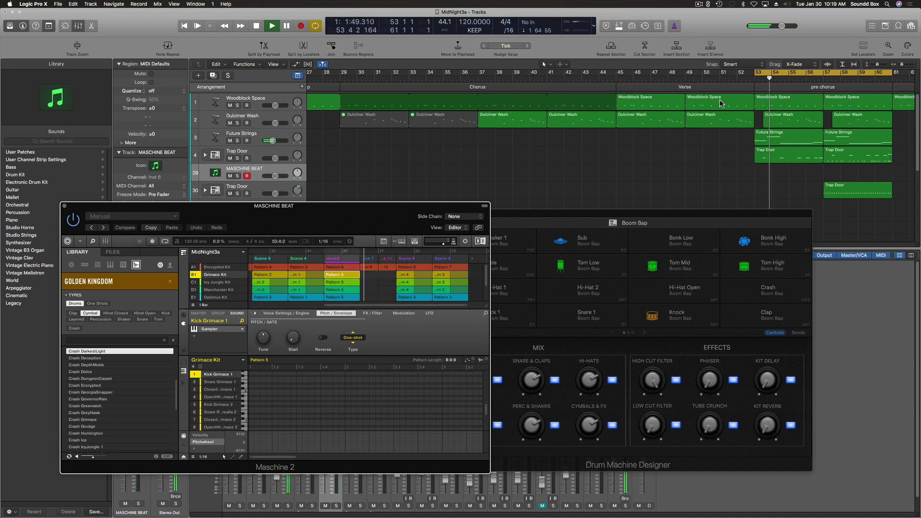
Play through the pre chorus, move the Maschine window down to uncover the lower tracks, and stop playback.
scroll(775, 93, right, 5)
scroll(774, 92, right, 6)
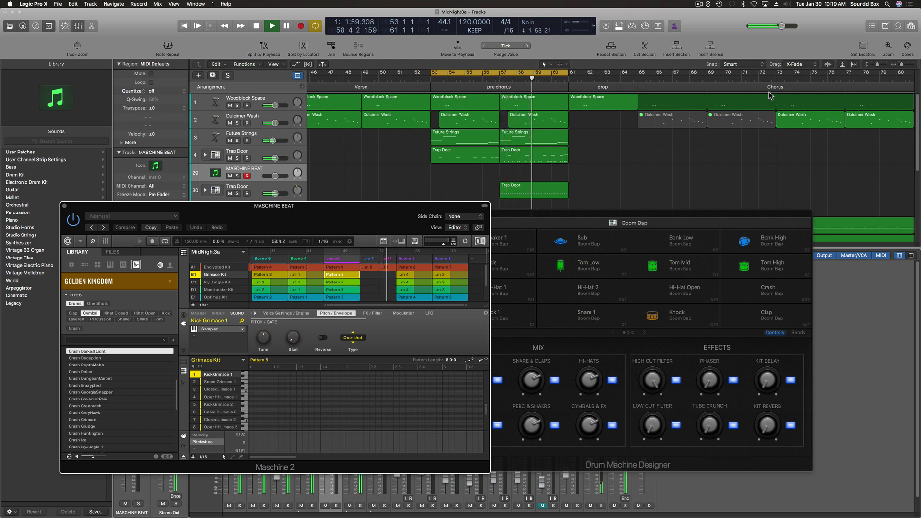
scroll(769, 95, down, 2)
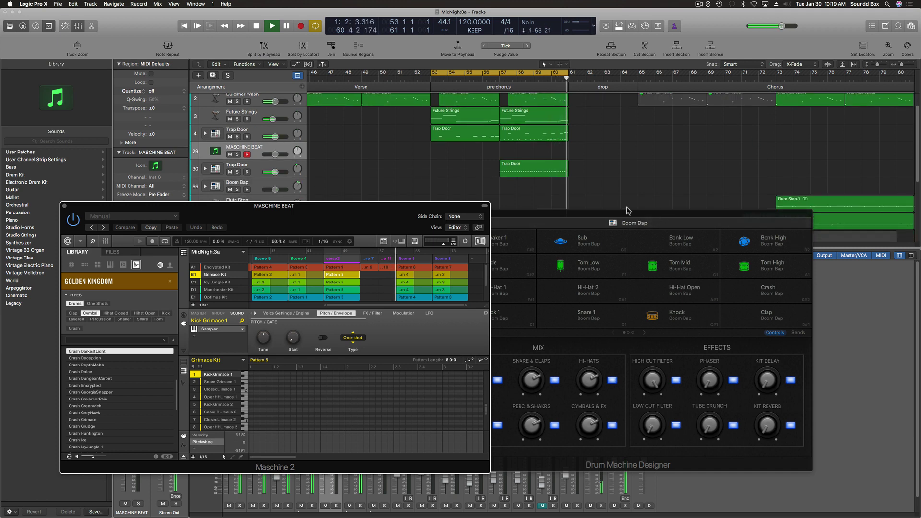
scroll(554, 206, up, 2)
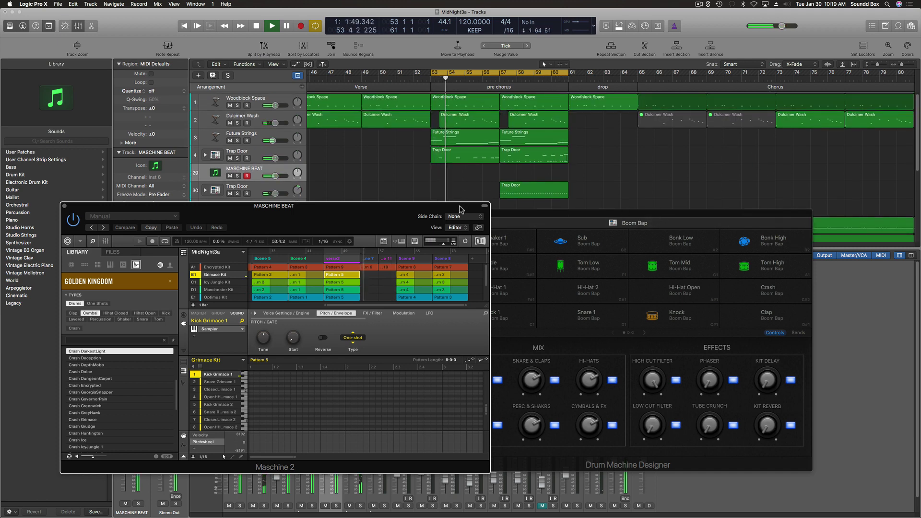
drag(456, 206, 442, 243)
key(space)
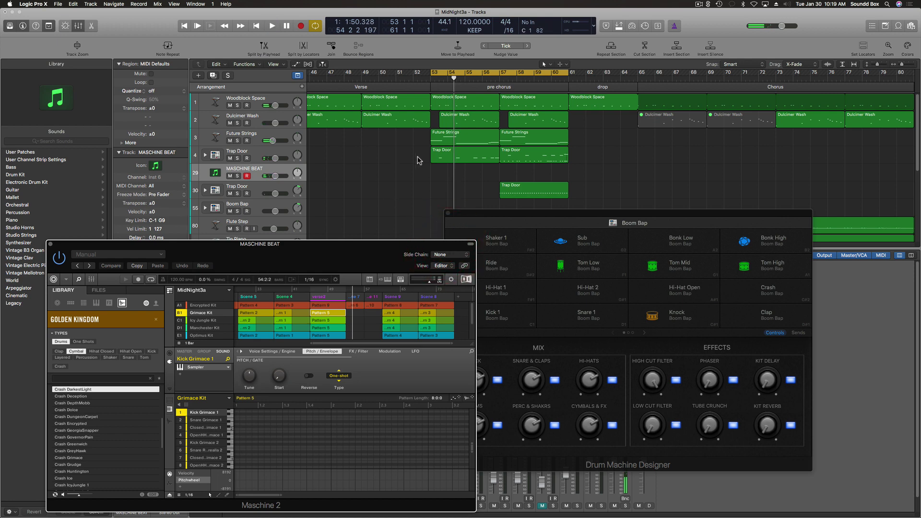
Record a Boom Bap part over bars 57 to 61 of the pre chorus and quantize it to 1/16 Note.
scroll(405, 181, down, 3)
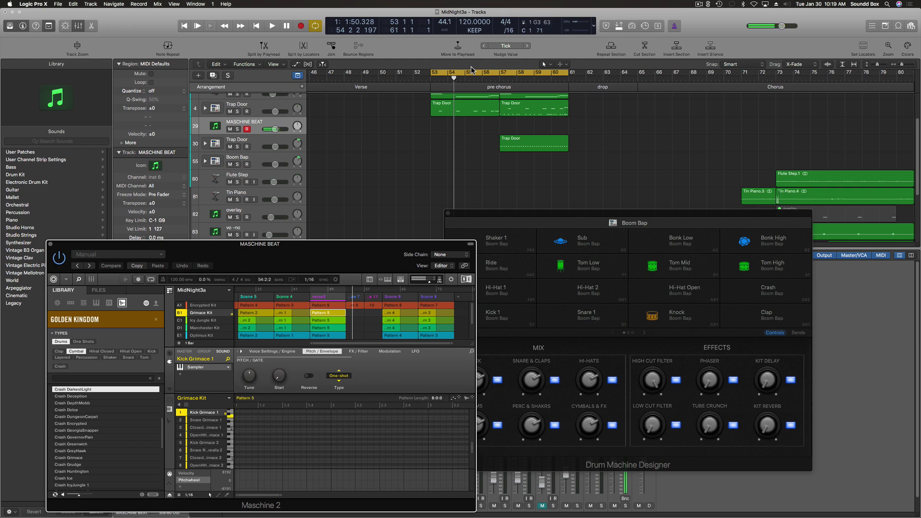
click(275, 160)
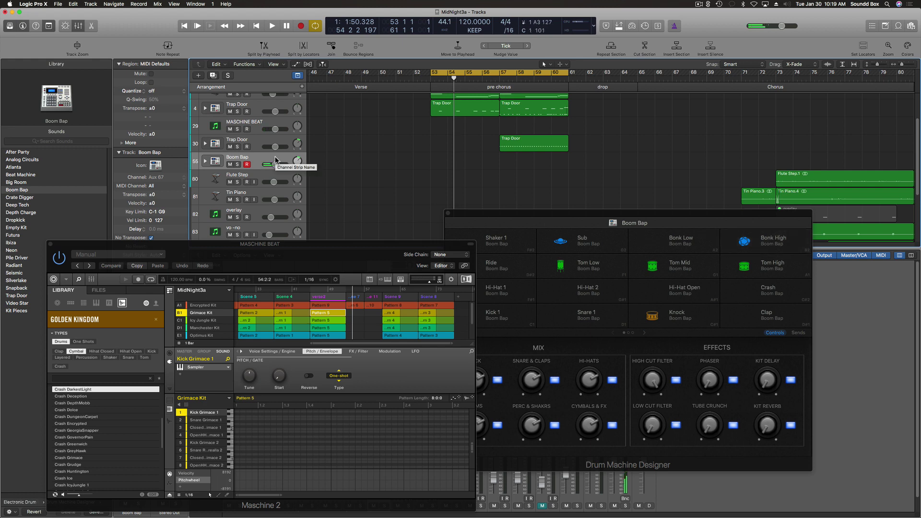
key(space)
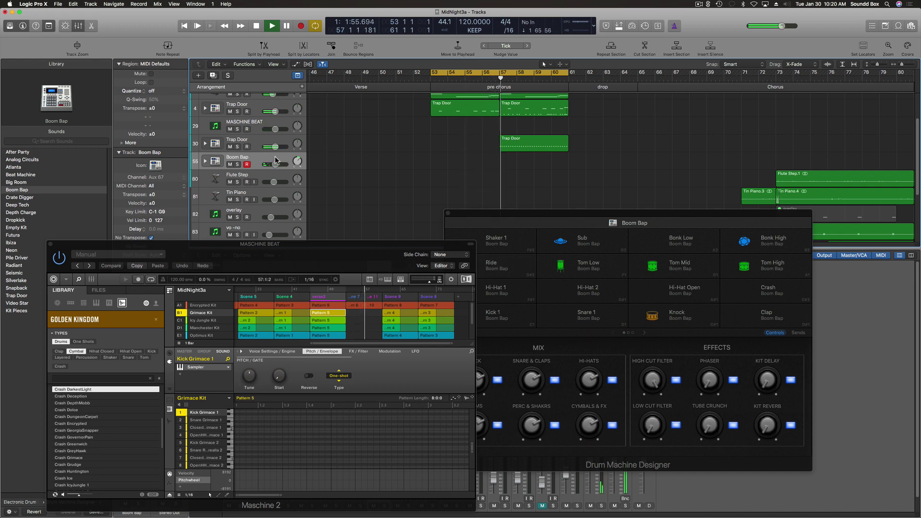
key(r)
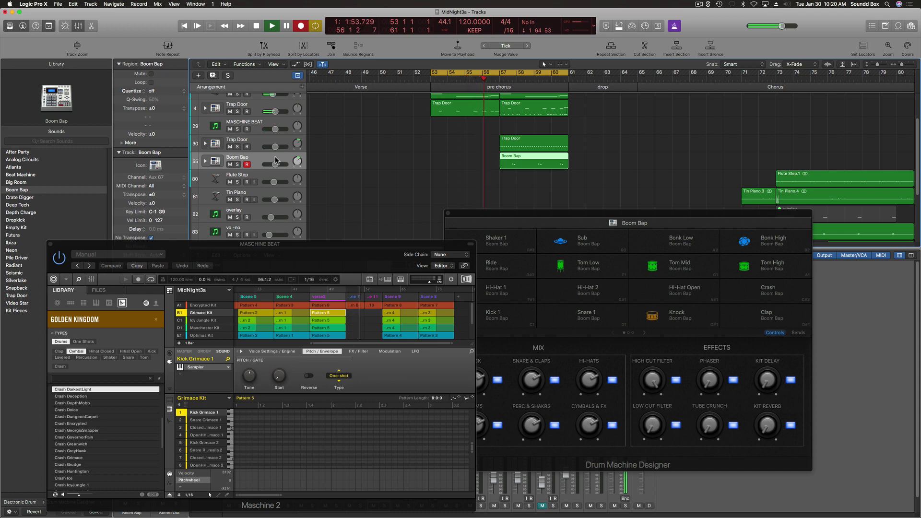
key(q)
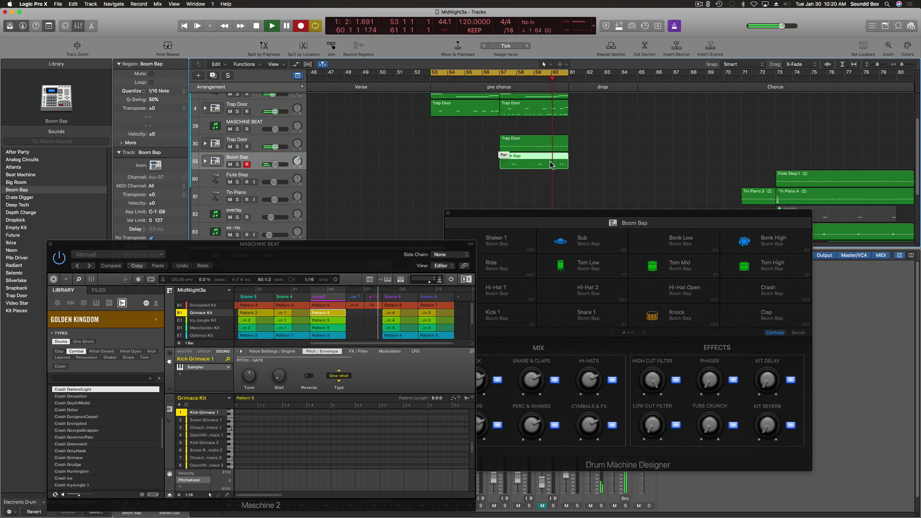
key(space)
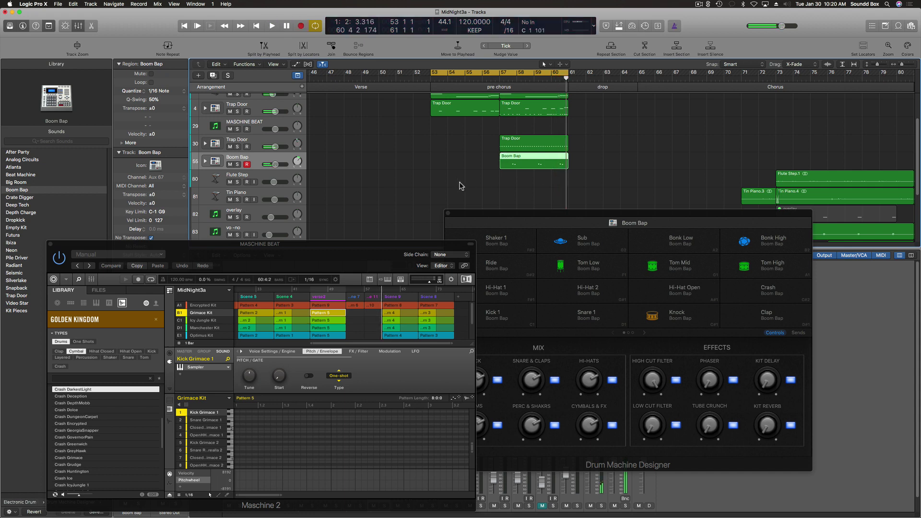
Bounce the Boom Bap region in place to a new track named ding dong, deleting the source.
click(359, 161)
key(ctrl+b)
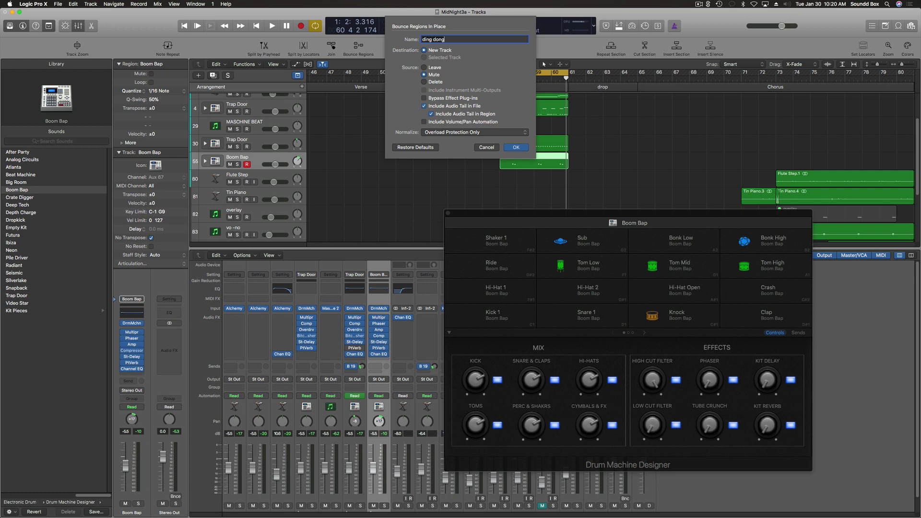
click(424, 82)
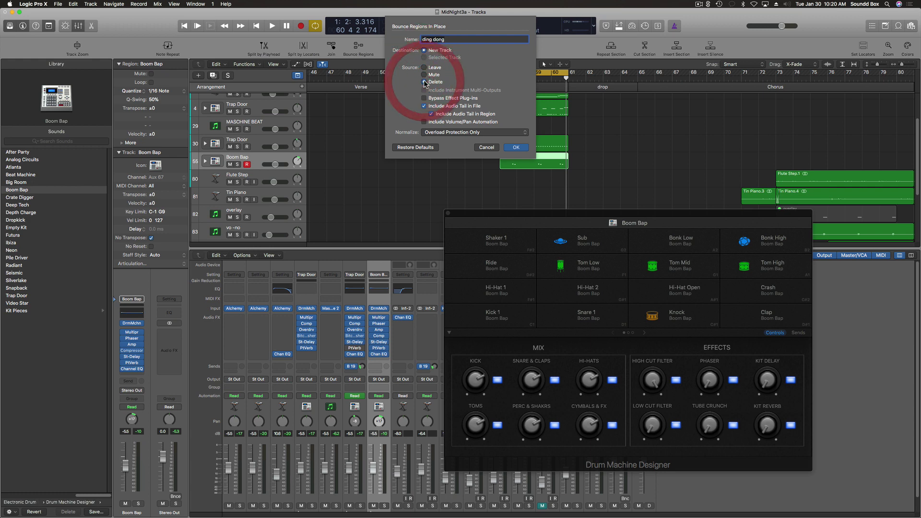
key(Return)
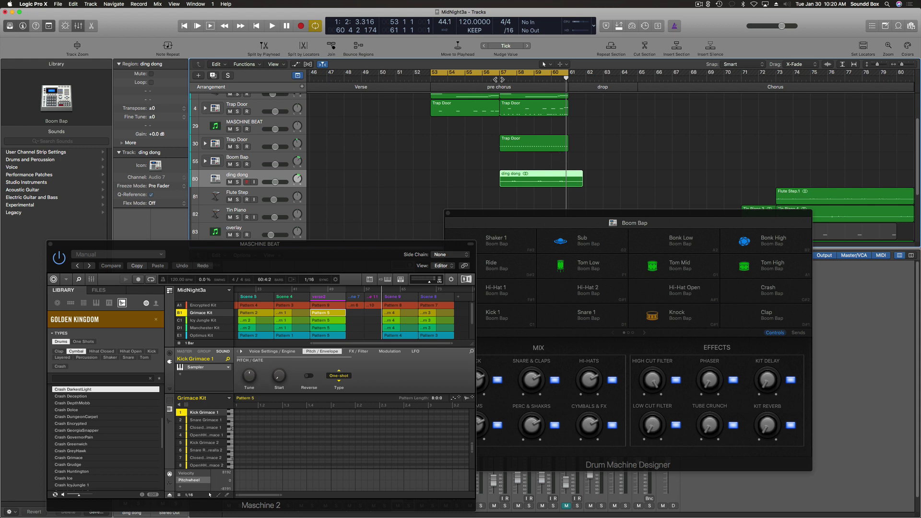
Record a two-bar Boom Bap pattern from bar 53 and repeat it across the pre chorus up to bar 61.
click(499, 76)
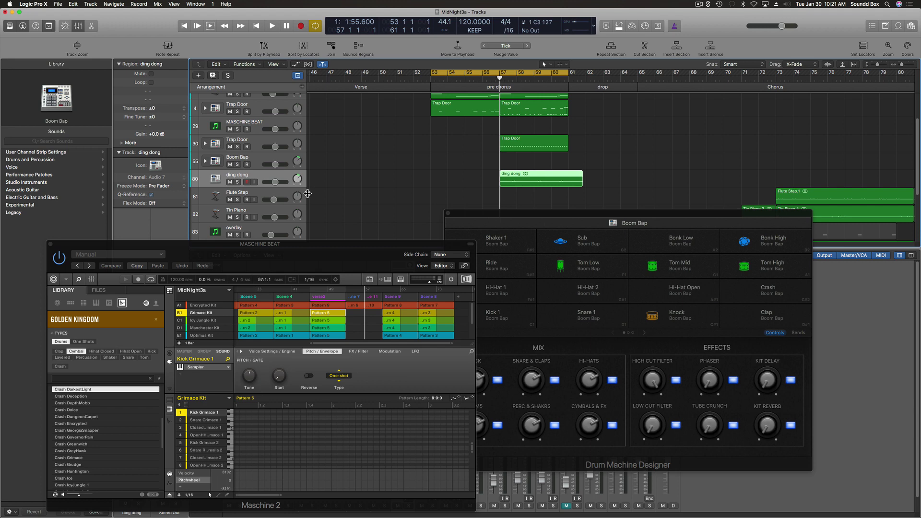
click(283, 159)
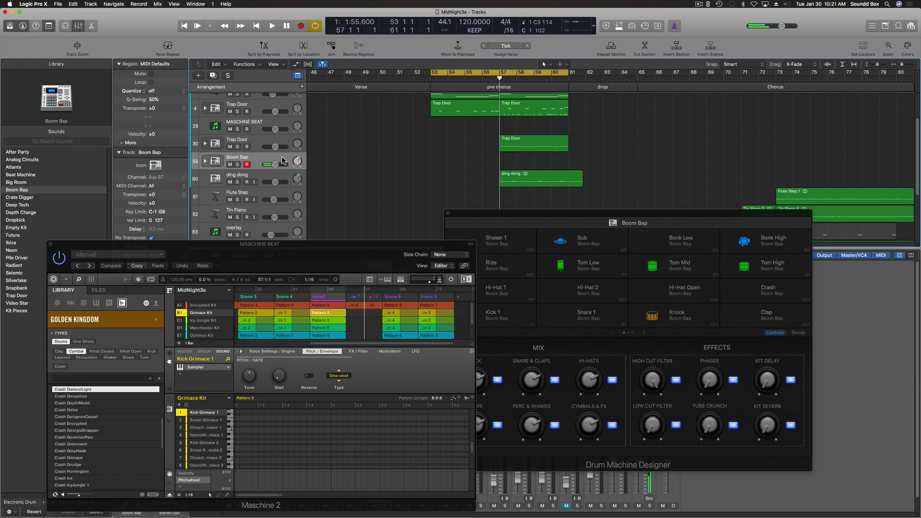
key(space)
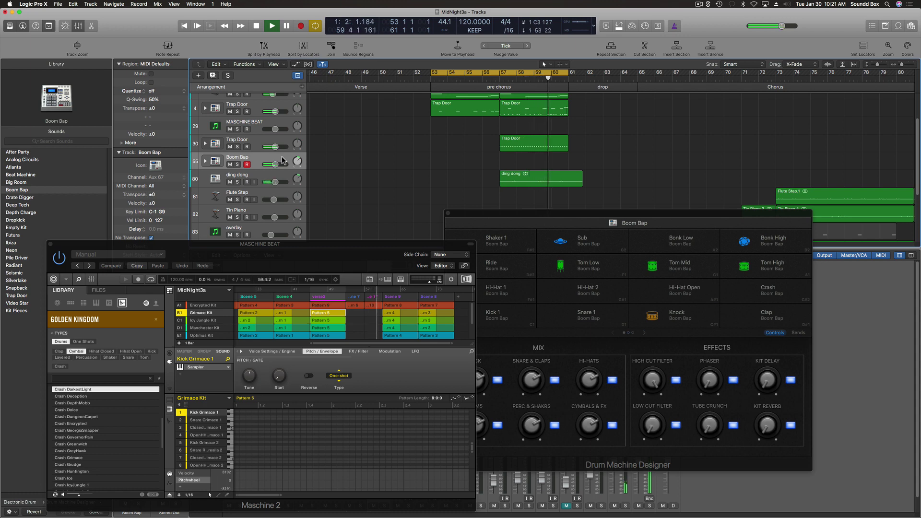
key(r)
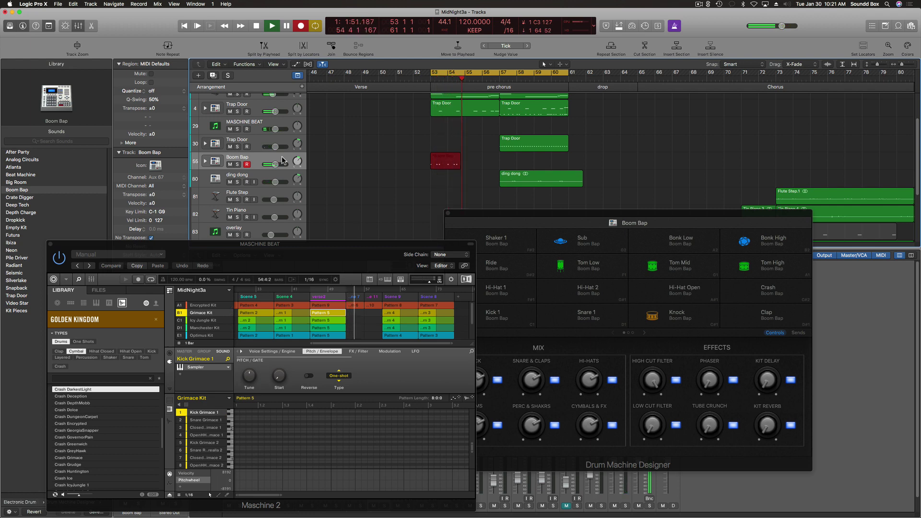
key(space)
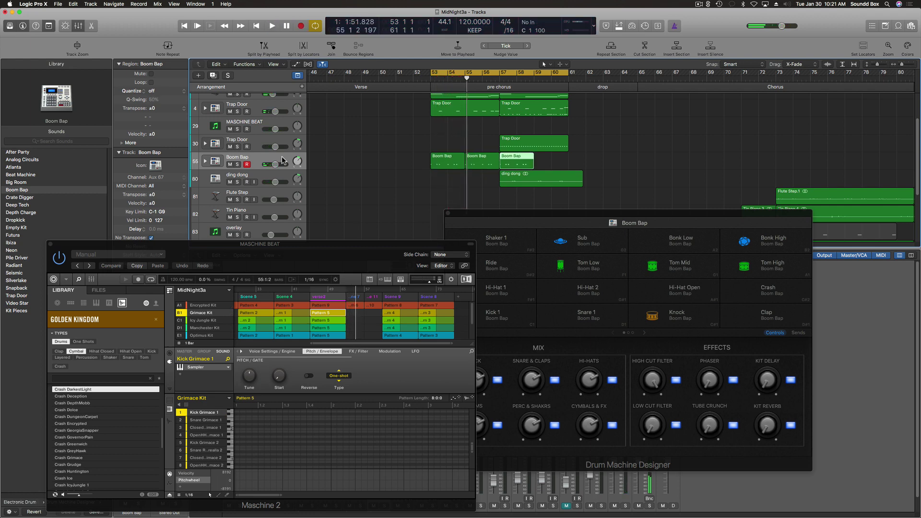
key(space)
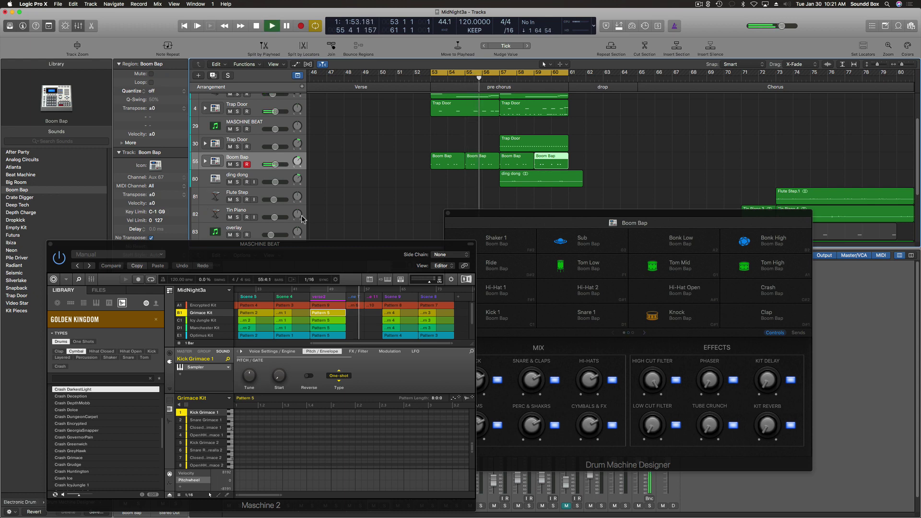
Quantize the four Boom Bap regions to 1/16 Note and join them into one region.
drag(421, 161, 543, 165)
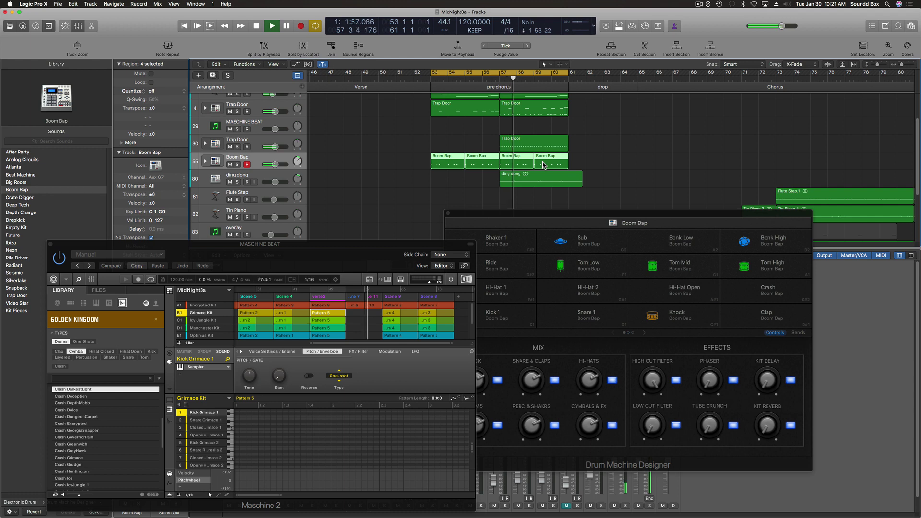
key(q)
key(space)
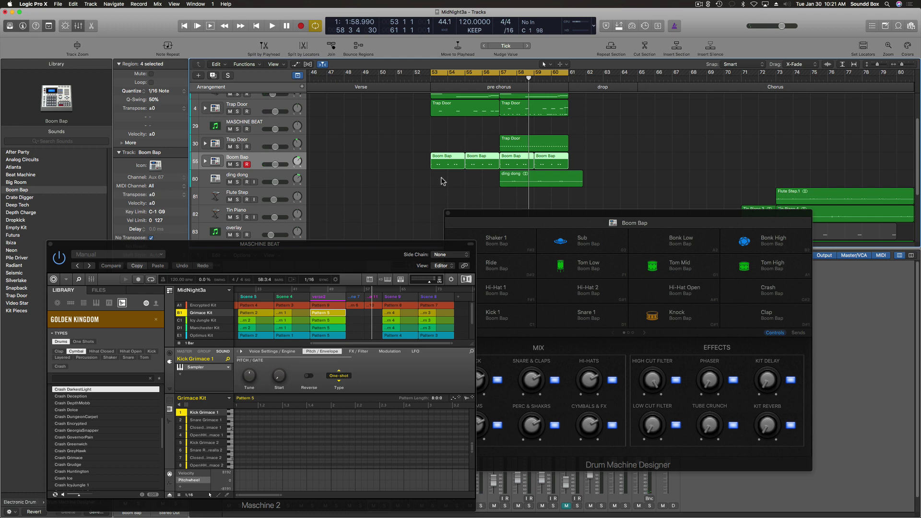
key(super+j)
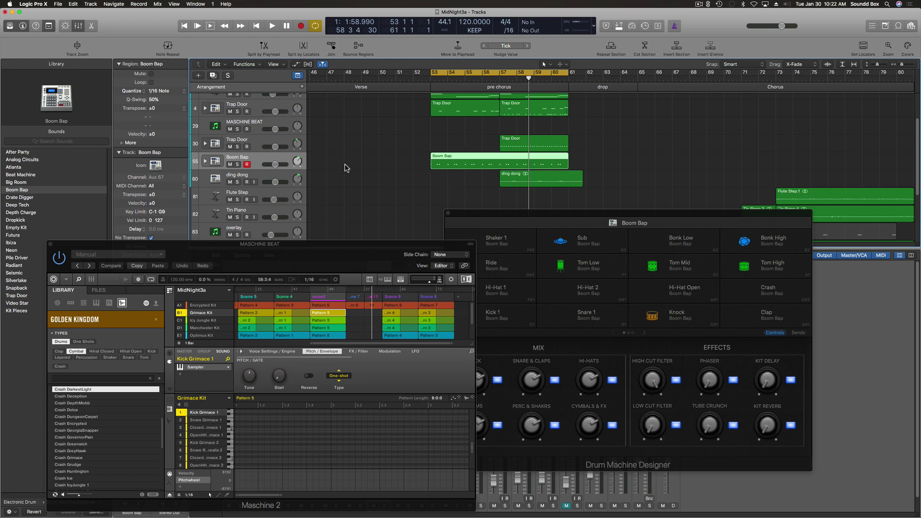
Bounce the joined Boom Bap region in place to a new track named door dong, deleting the source.
key(ctrl+b)
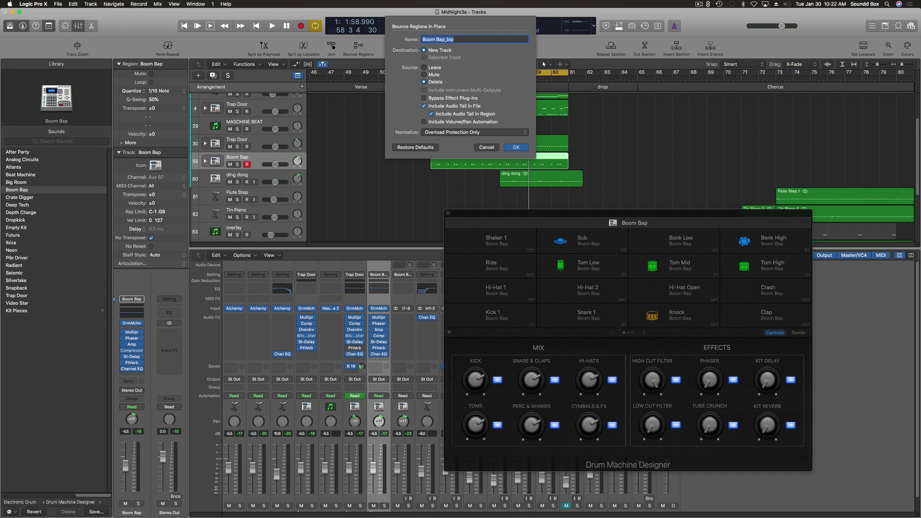
text(dong)
key(Return)
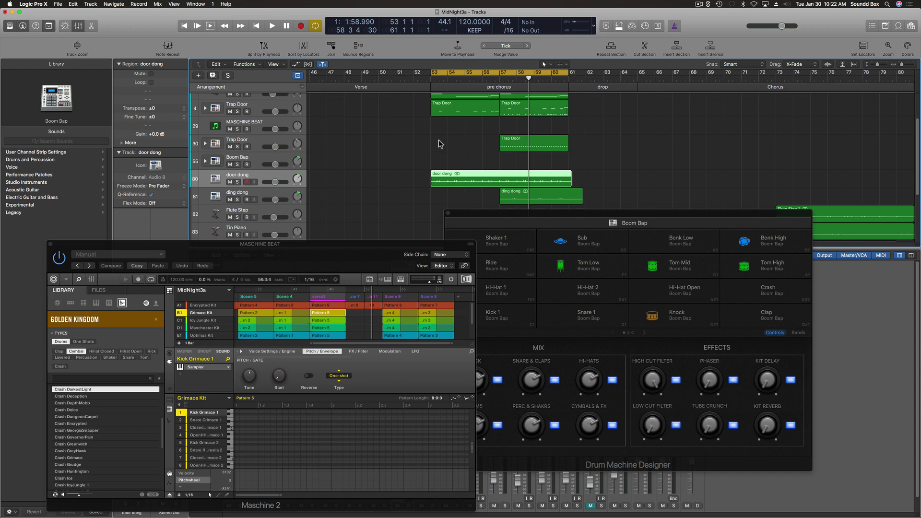
Play the pre chorus, pan the door dong track to about -21, and lower its volume slightly.
click(279, 162)
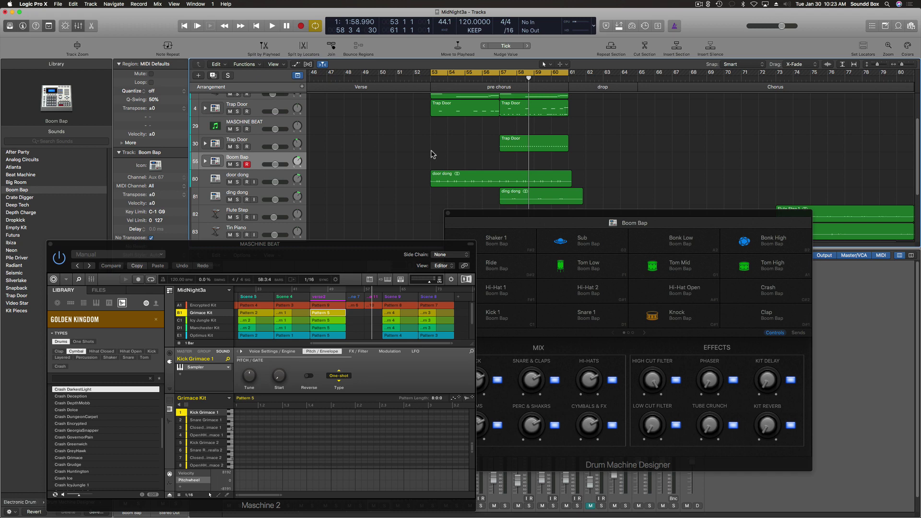
key(space)
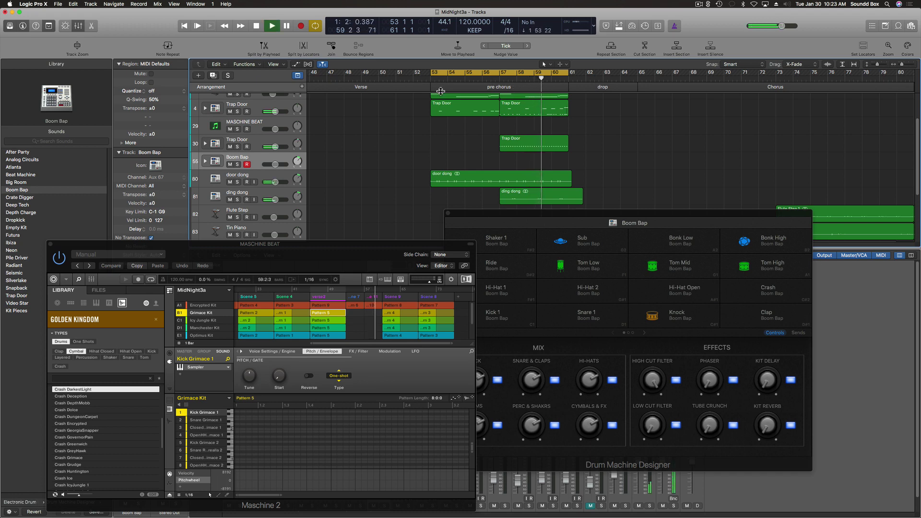
click(296, 178)
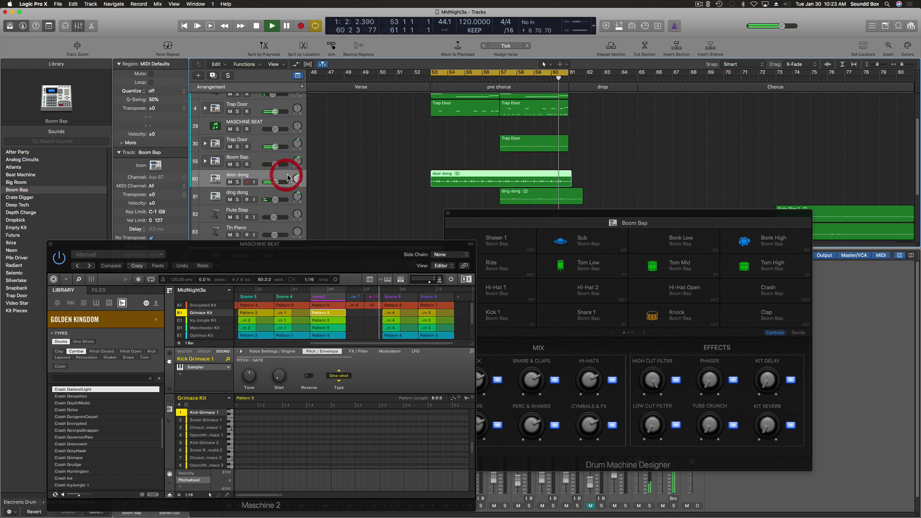
drag(296, 178, 293, 189)
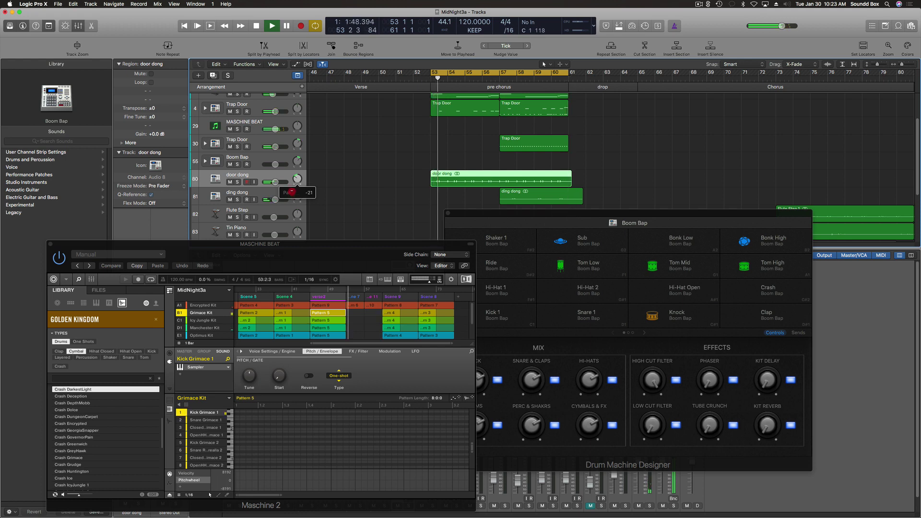
drag(274, 182, 269, 186)
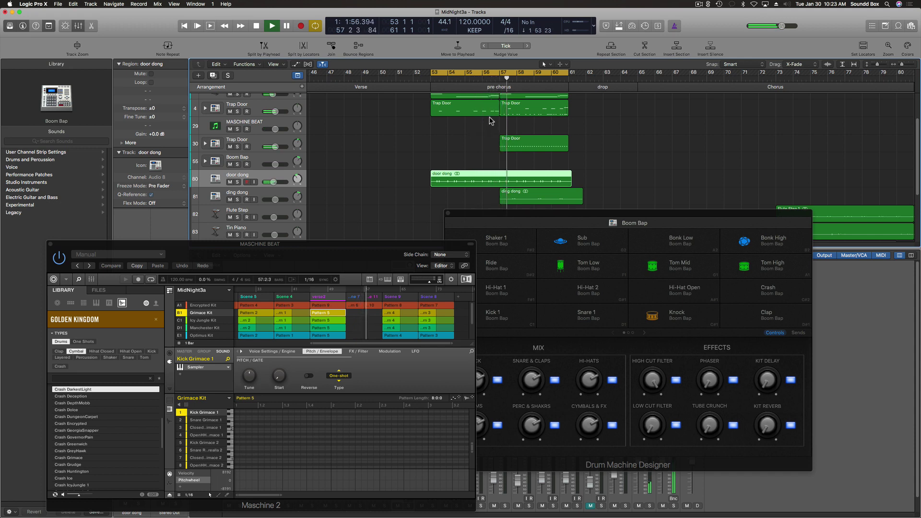
Lower the volume of the ding dong track while the pre chorus plays.
click(280, 155)
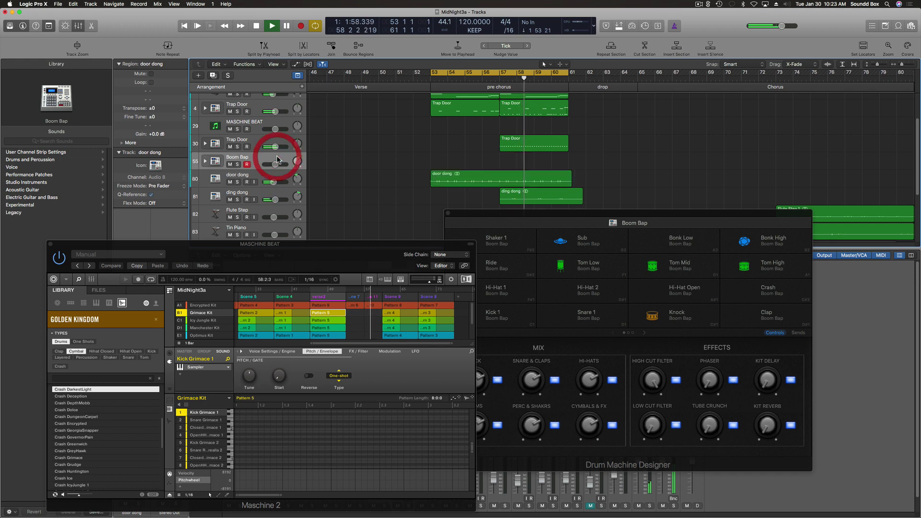
click(263, 199)
drag(272, 202, 250, 205)
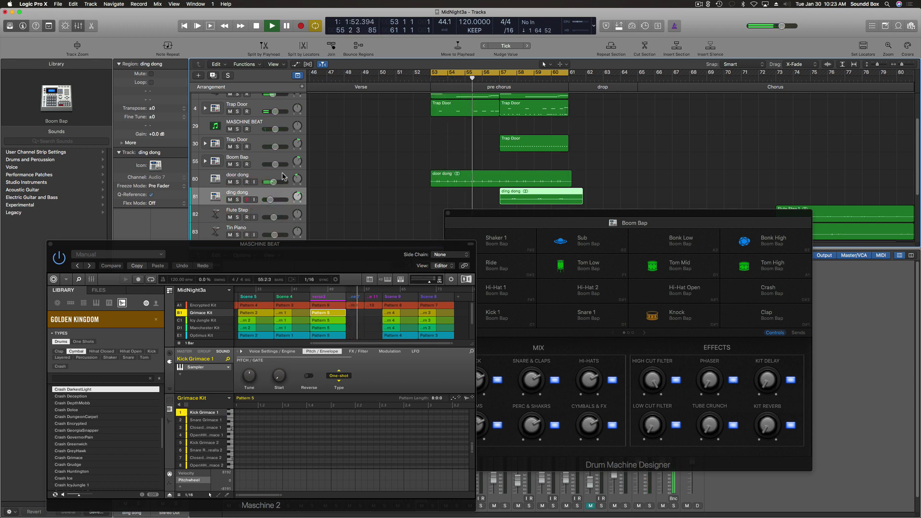
Replace the Boom Bap track's drum kit with the Crate Digger patch.
click(283, 158)
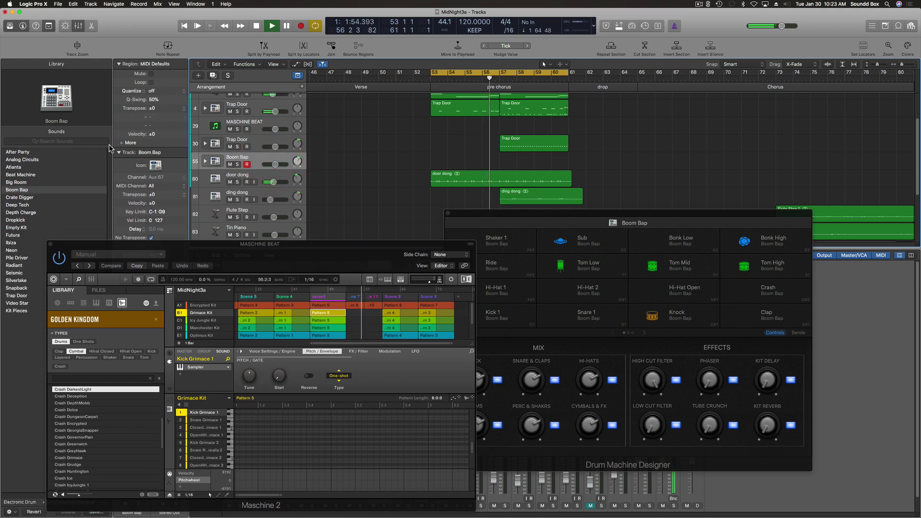
click(50, 197)
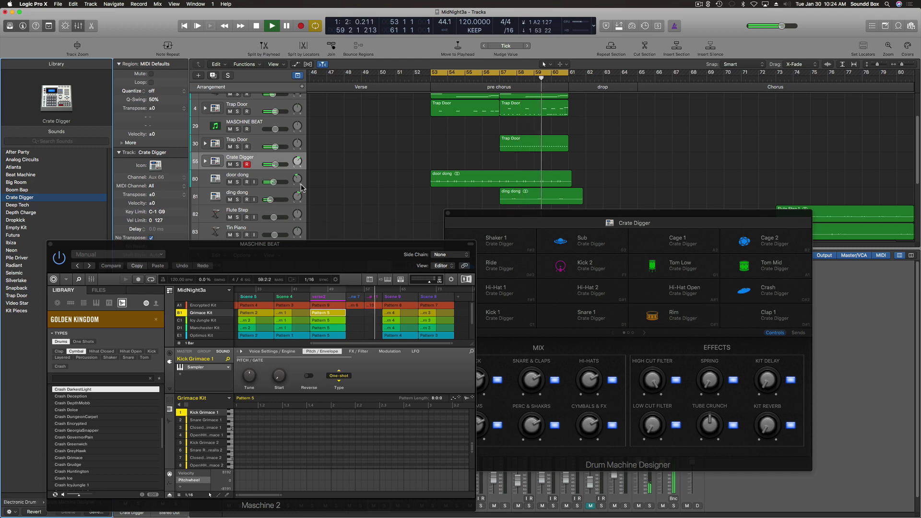
Record a drum fill with the Crate Digger kit over the last two bars of the pre chorus.
key(r)
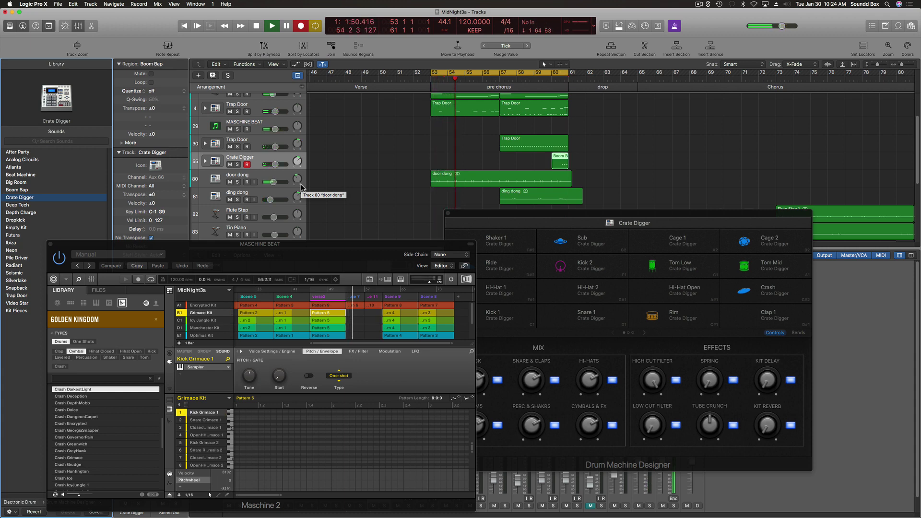
key(shift+r)
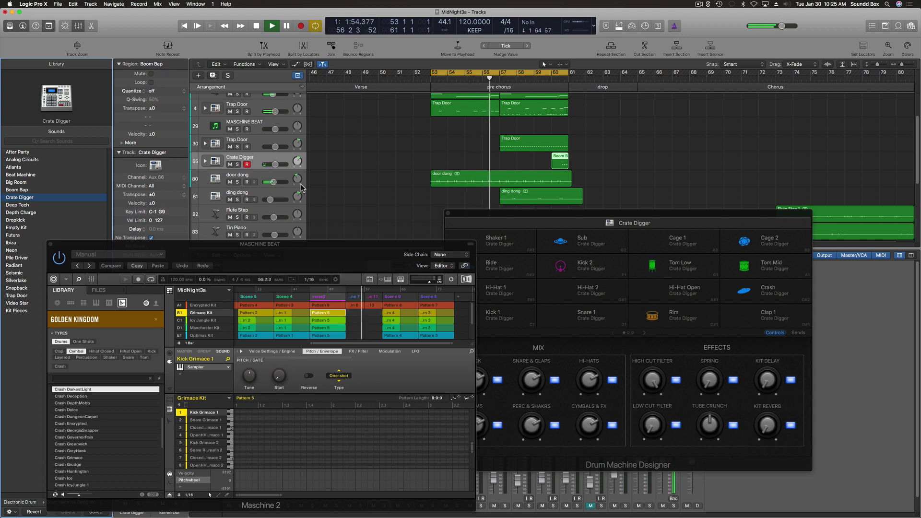
key(r)
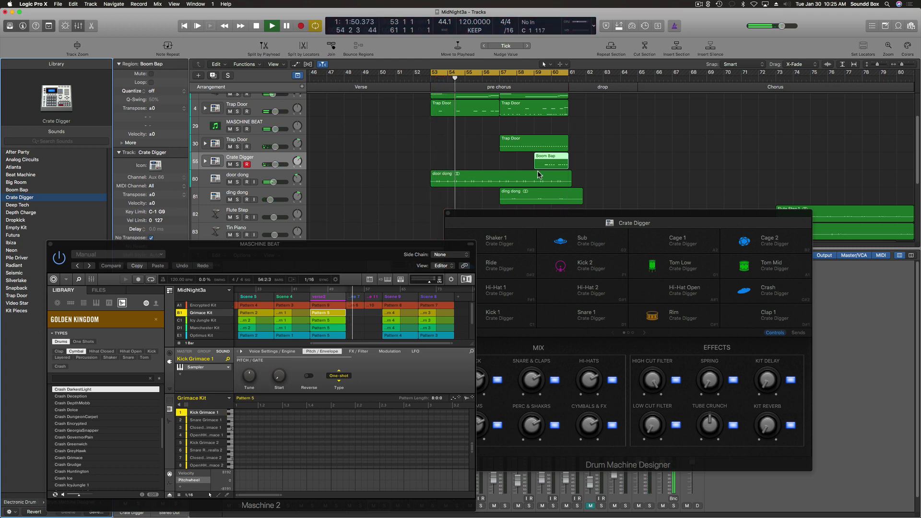
Pan the Crate Digger track to about -21 and quantize its recorded Boom Bap region to 1/16 Note.
drag(297, 158, 293, 170)
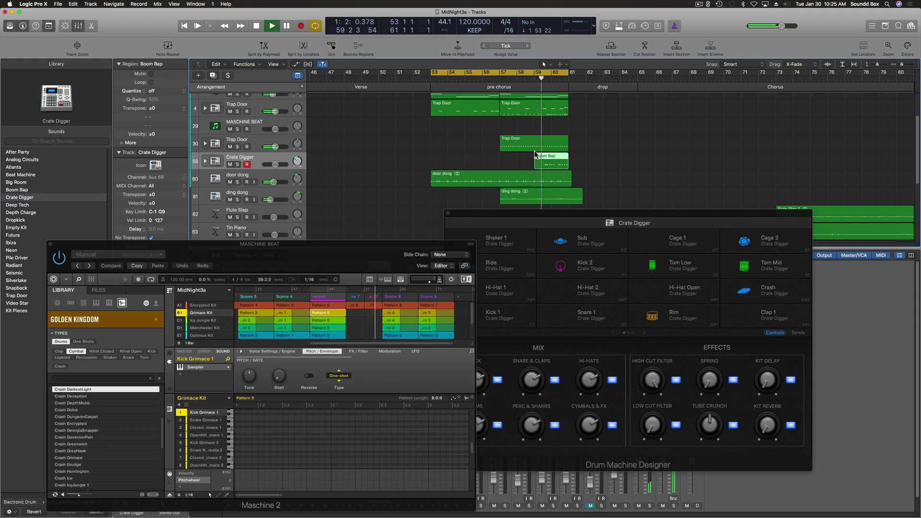
drag(524, 158, 596, 157)
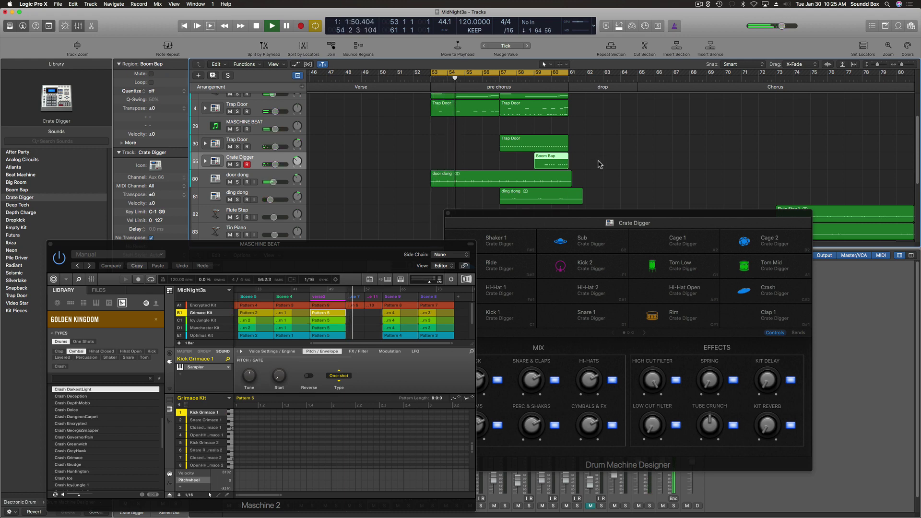
key(q)
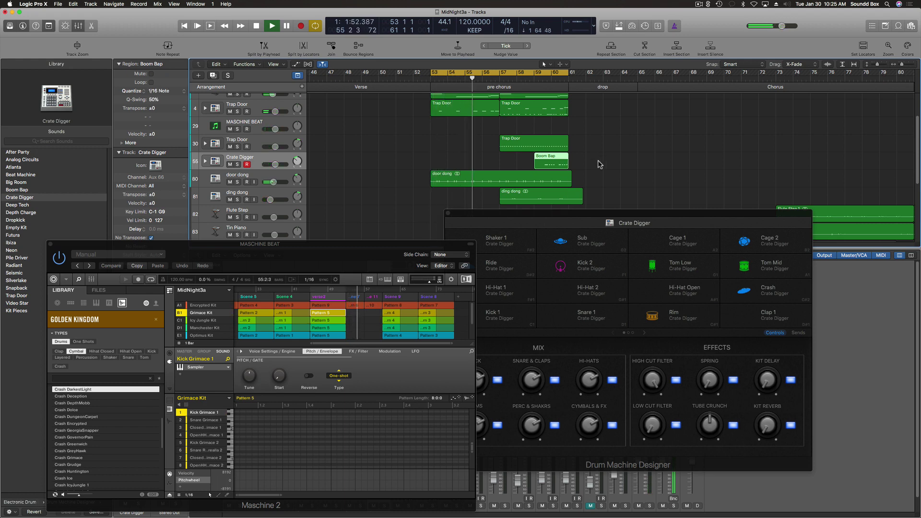
key(space)
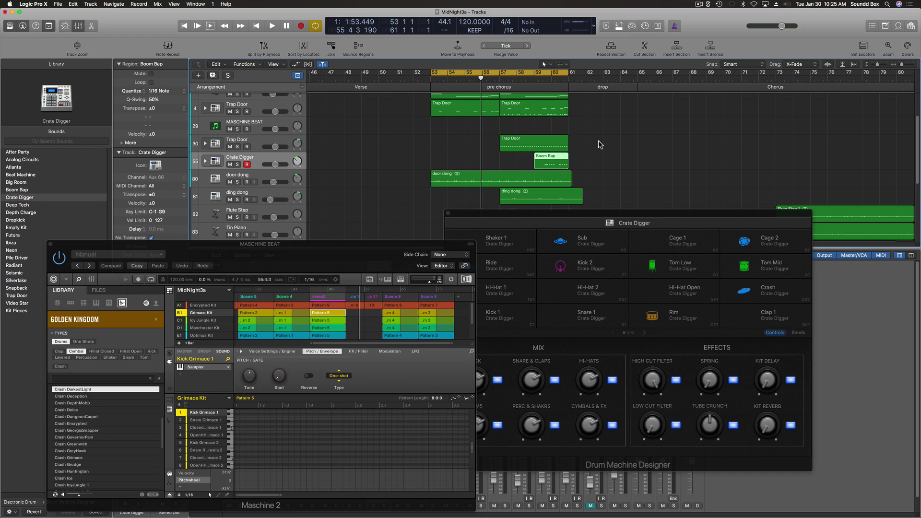
Bounce the recorded Boom Bap region in place to a new track named drum fill, deleting the source.
key(ctrl+b)
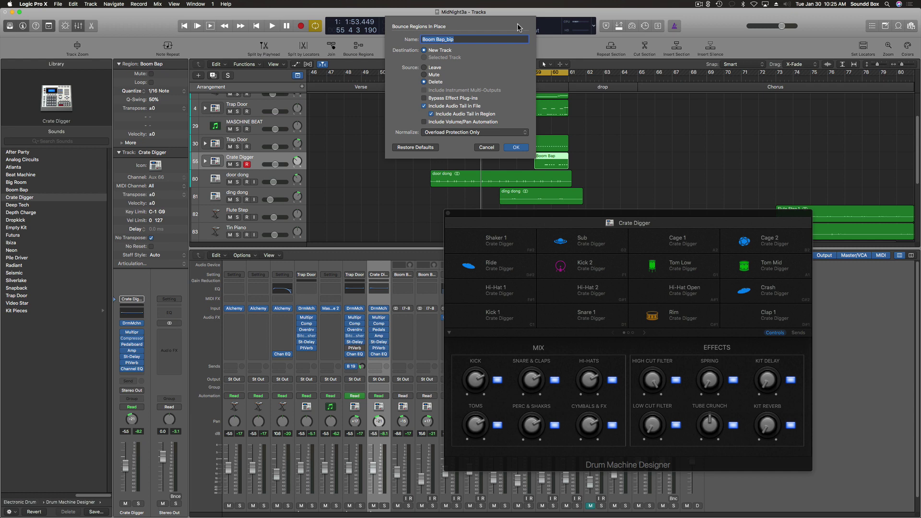
click(585, 217)
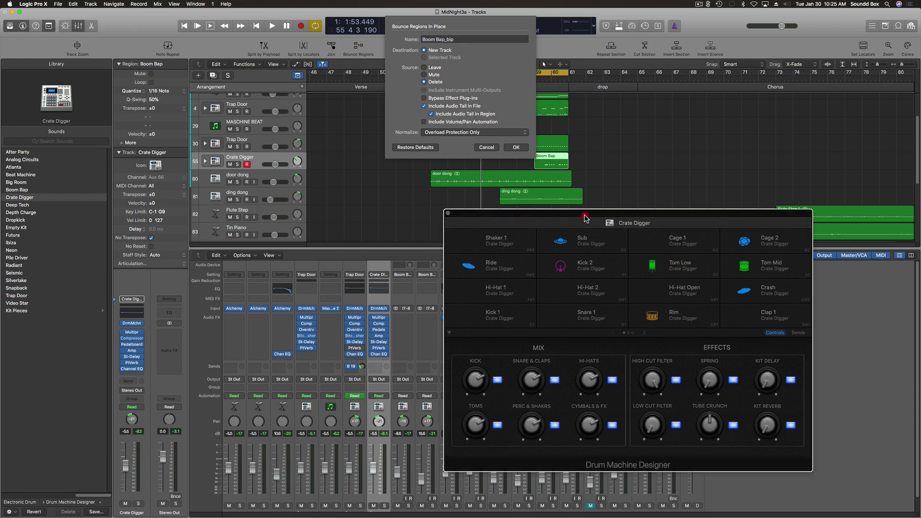
drag(585, 218, 653, 240)
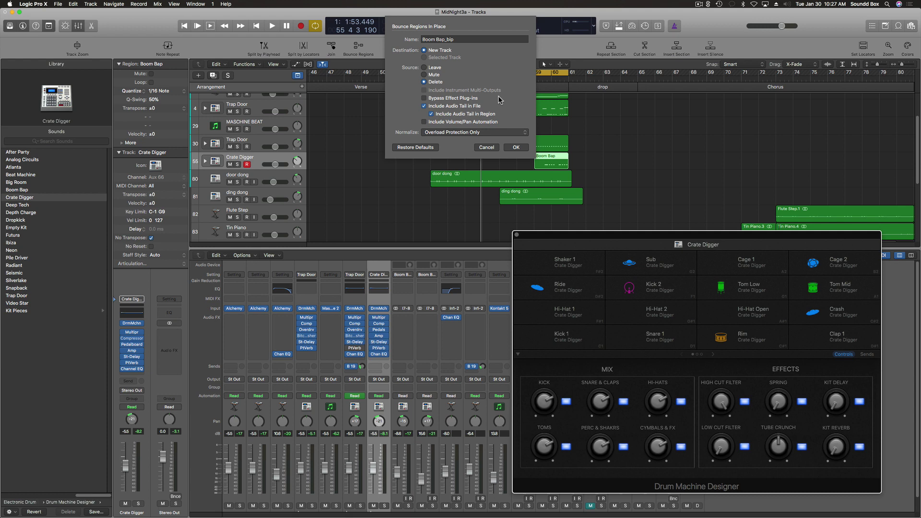
click(490, 40)
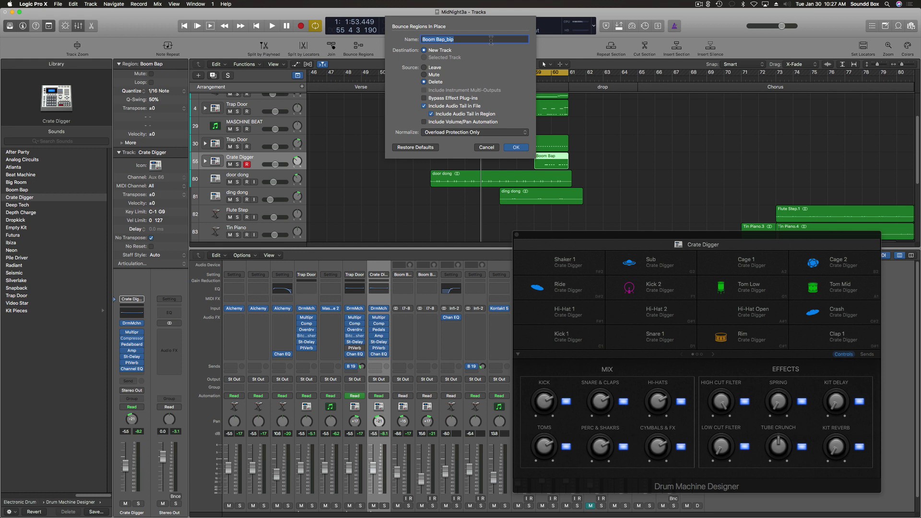
text(drum fill)
key(Return)
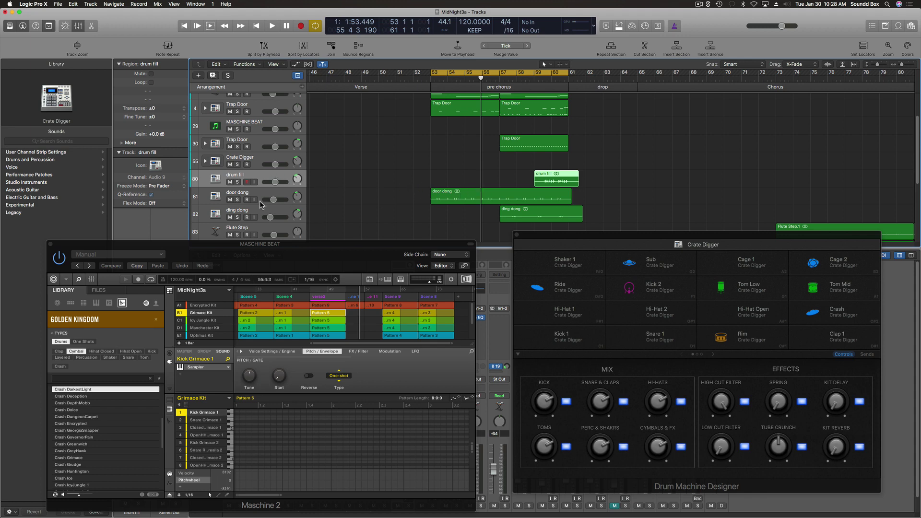
Add a send from the drum fill track to Bus 19 (chroma) and raise its send level.
key(x)
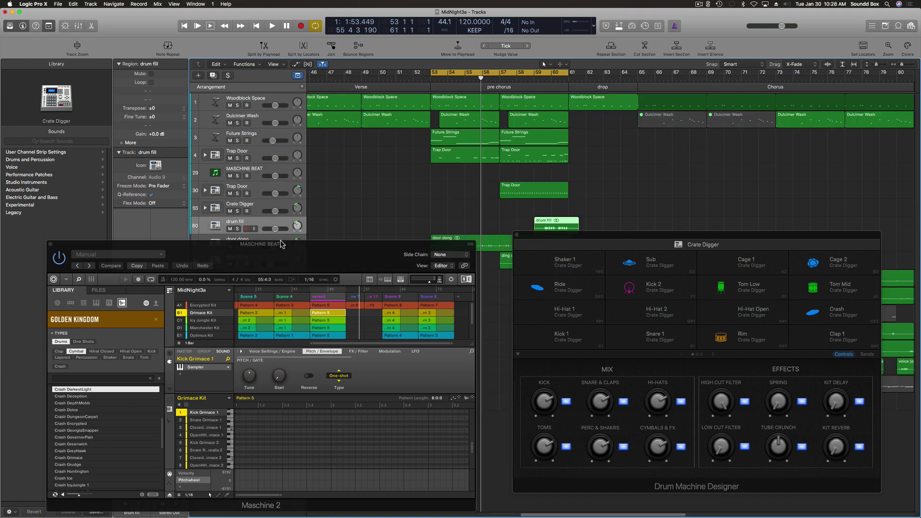
key(v)
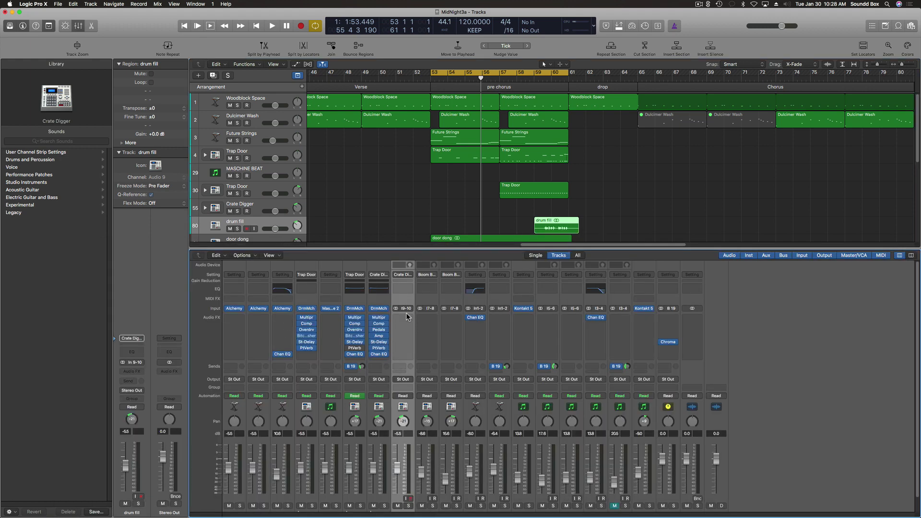
click(405, 367)
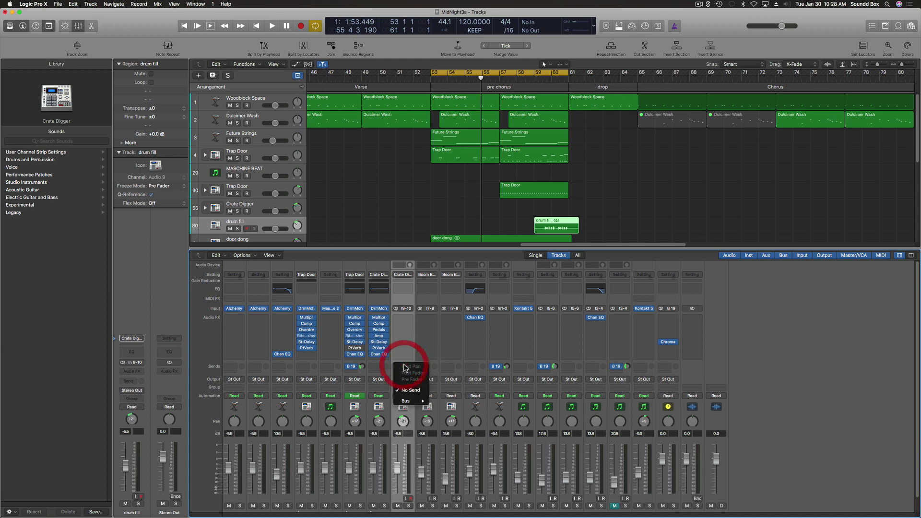
mouse_move(407, 400)
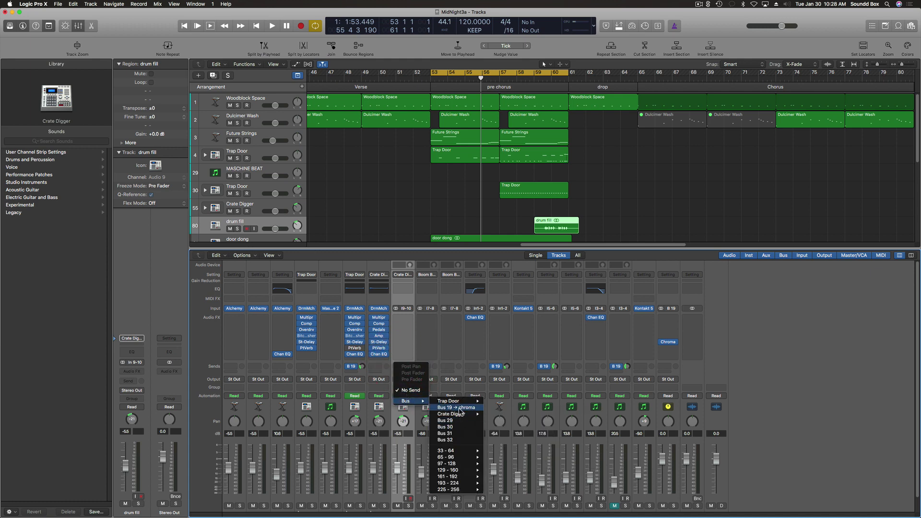
click(457, 407)
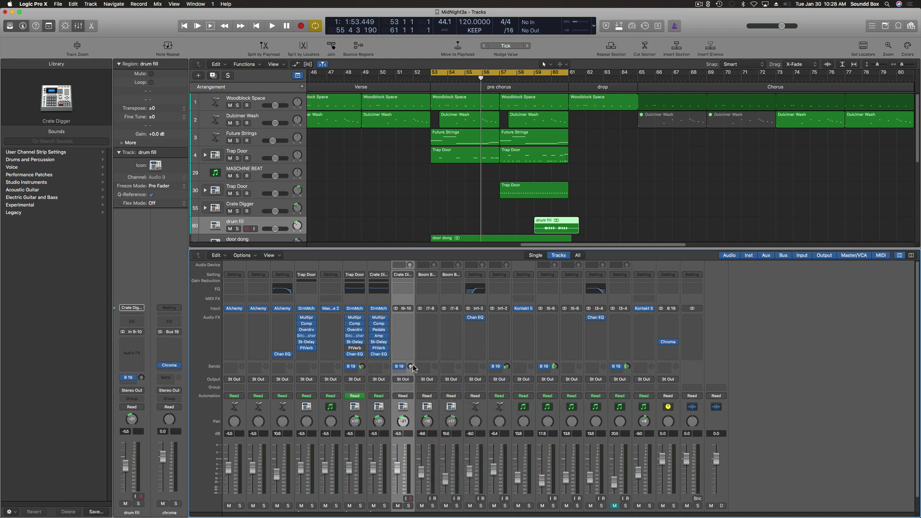
drag(410, 366, 413, 345)
Play the pre chorus and lower the drum fill track's volume to about -9.2 dB.
click(531, 82)
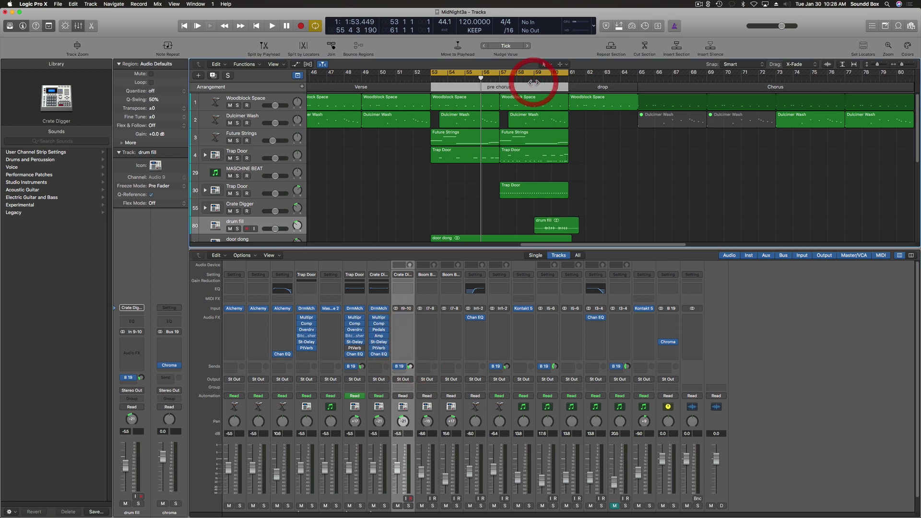
key(space)
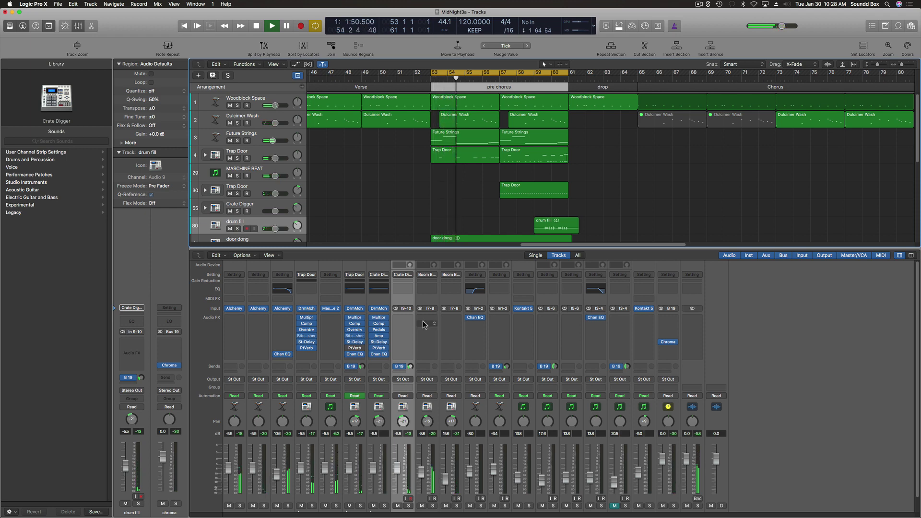
scroll(421, 330, down, 2)
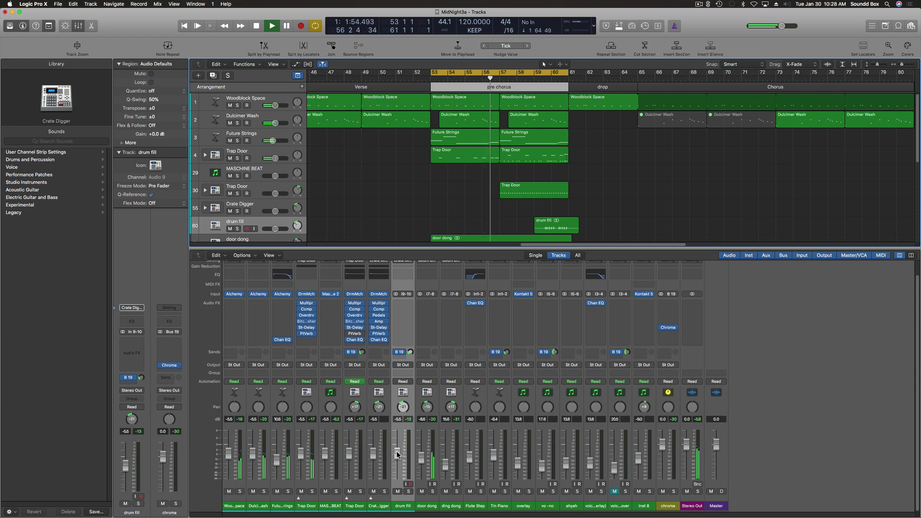
drag(394, 455, 396, 461)
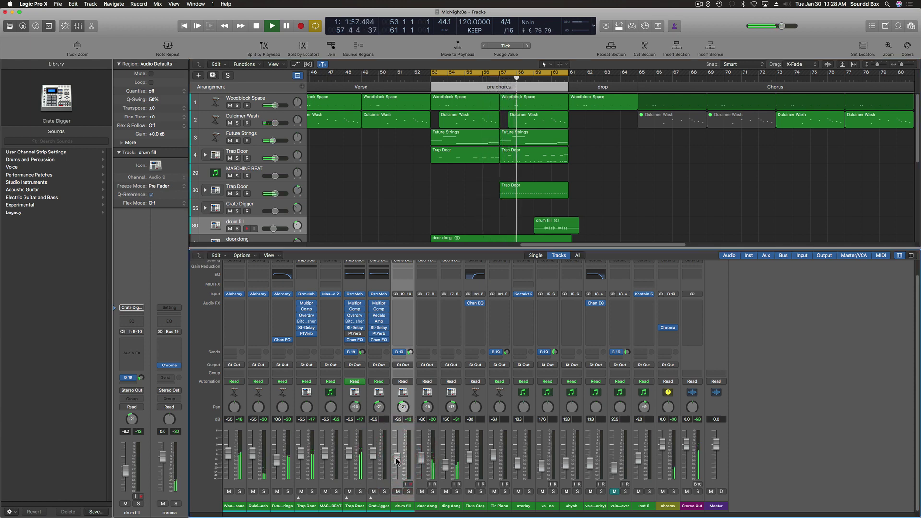
Show track automation and expand the Volume automation lane beneath Trap Door track 30.
click(364, 390)
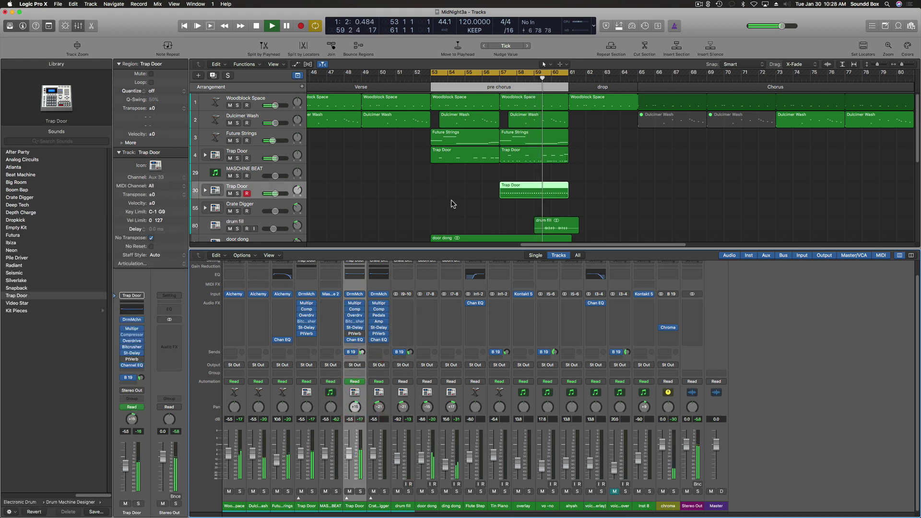
key(a)
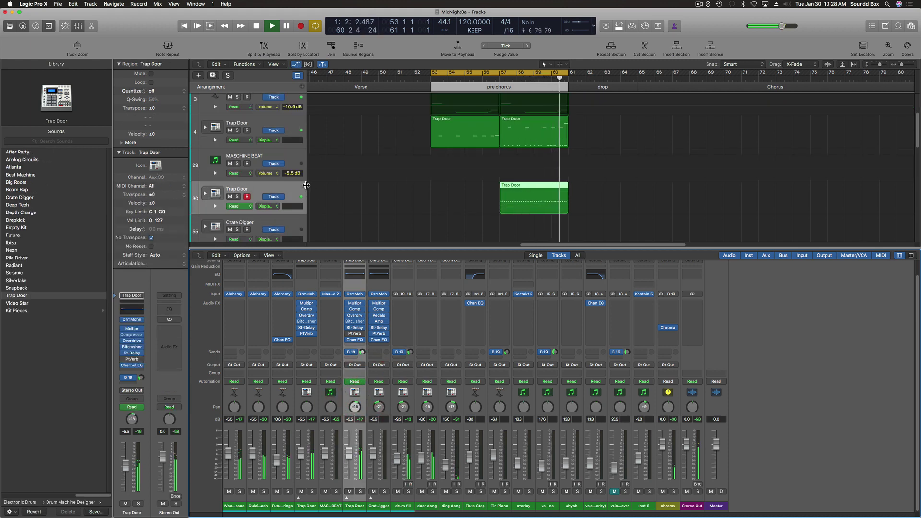
scroll(364, 211, down, 5)
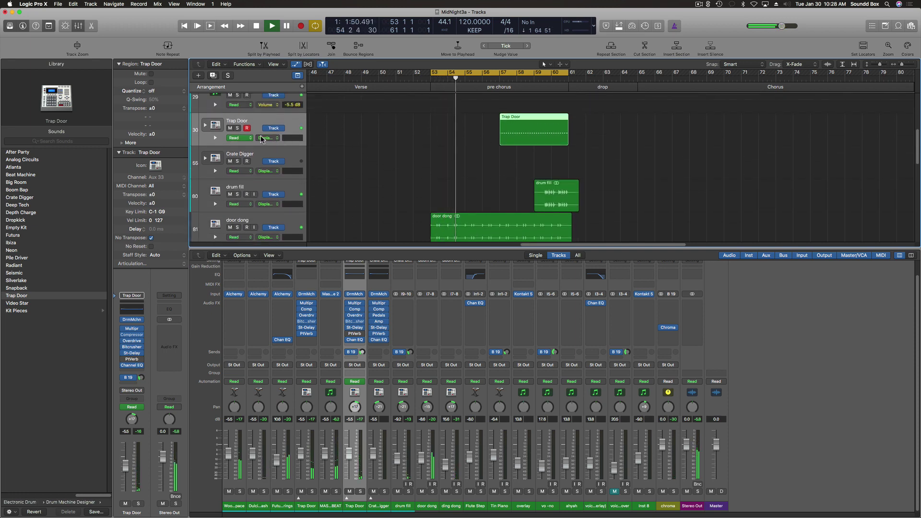
click(275, 139)
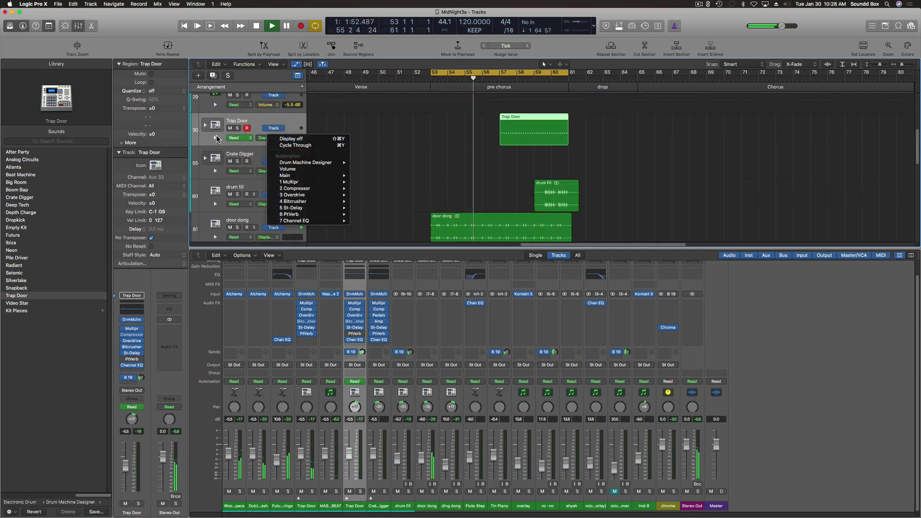
click(215, 138)
click(215, 139)
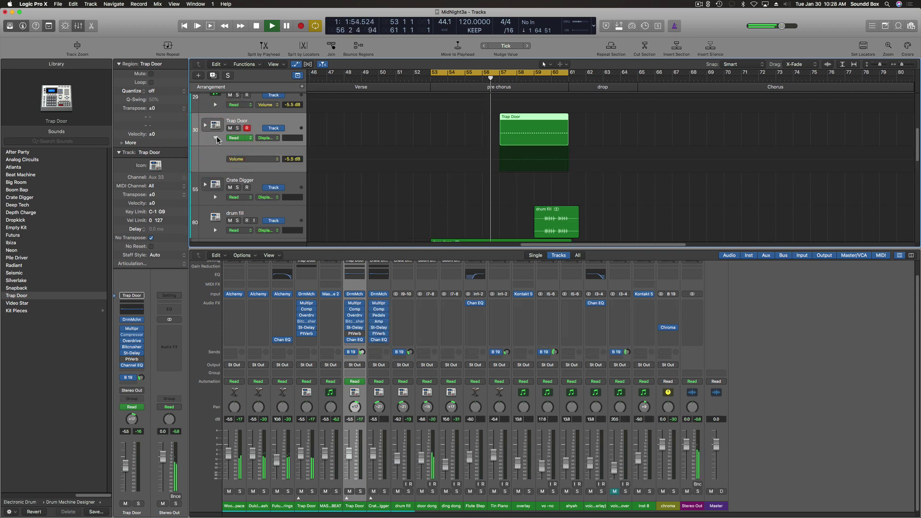
Display absolute Pan automation on Trap Door track 30 and switch it from track to region automation.
click(277, 139)
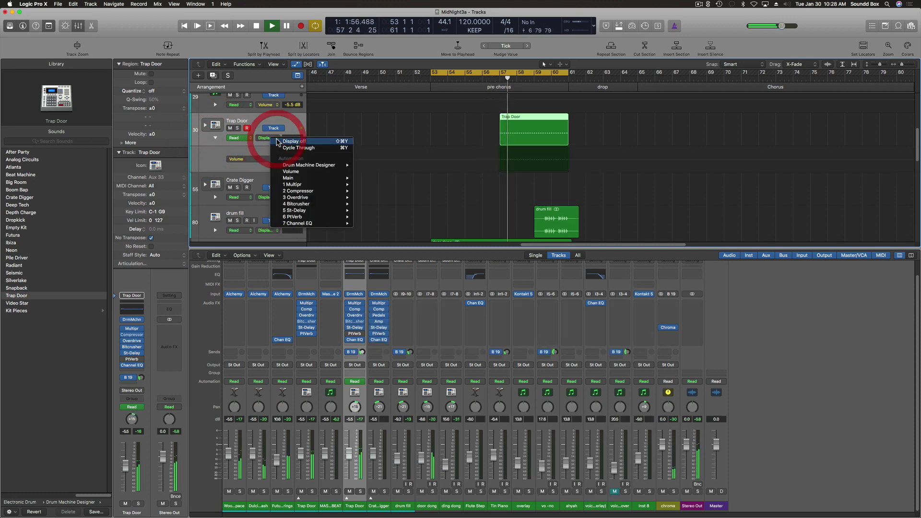
mouse_move(293, 177)
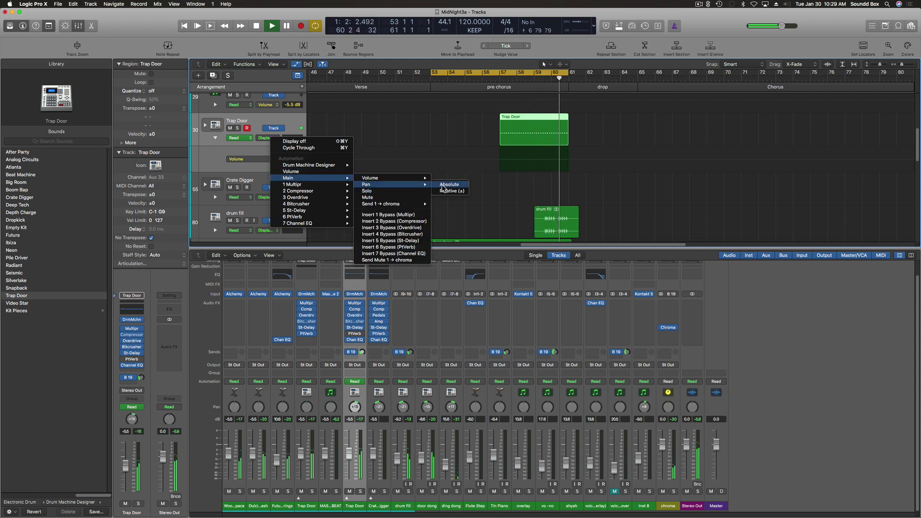
click(439, 181)
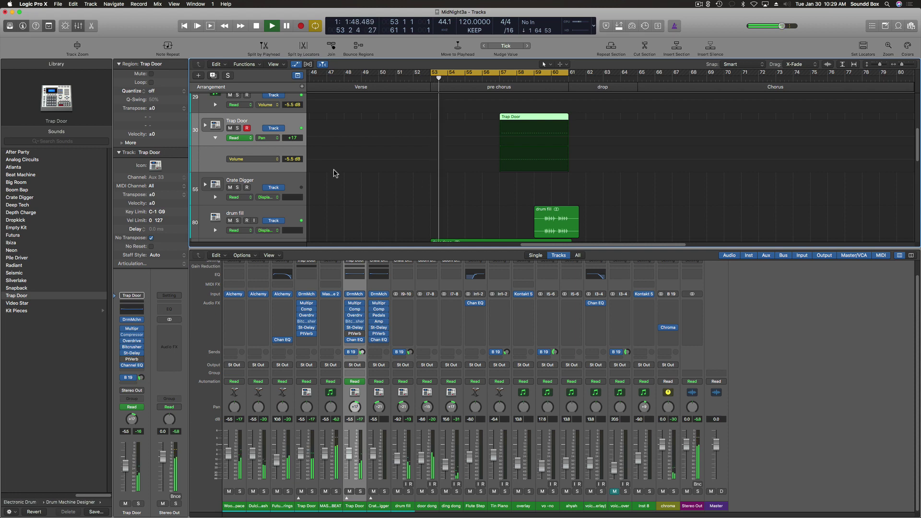
click(277, 129)
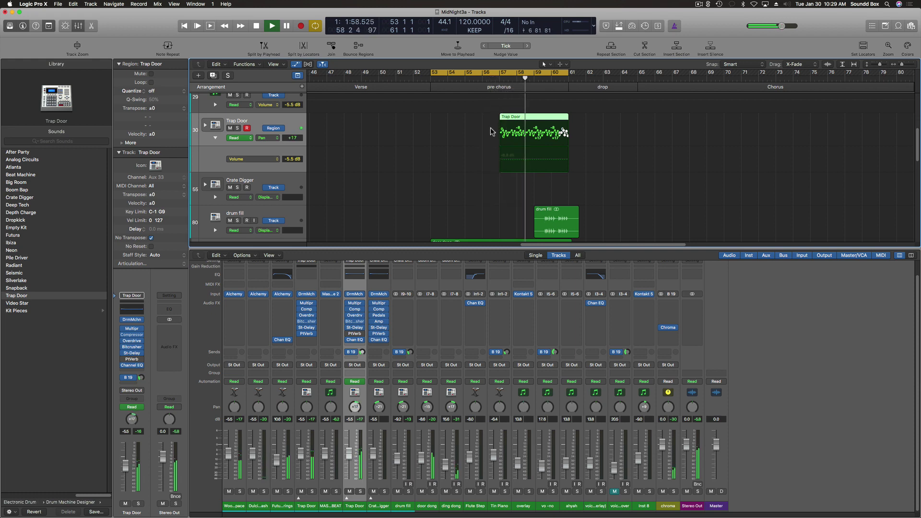
Stop playback and hide the extra Volume automation lane of Trap Door track 30, keeping its track stack collapsed.
scroll(493, 236, down, 1)
scroll(494, 168, down, 2)
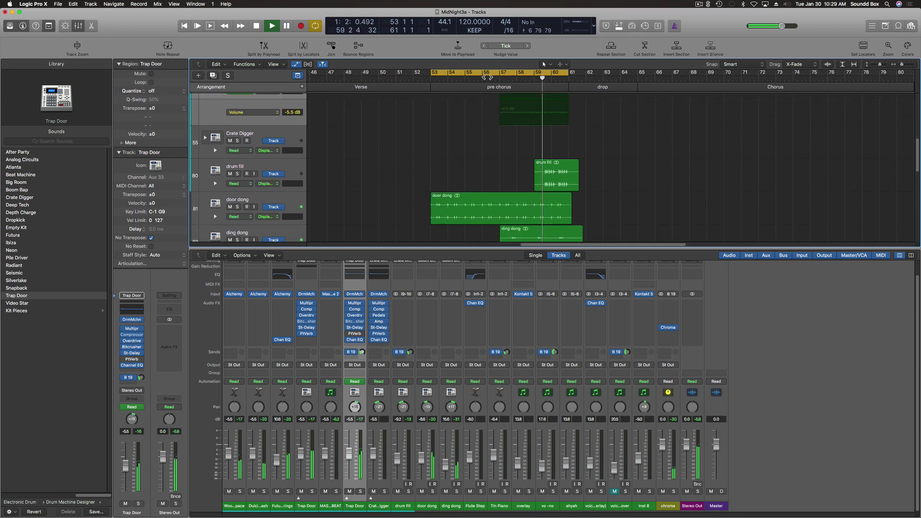
scroll(494, 168, up, 2)
scroll(494, 168, right, 1)
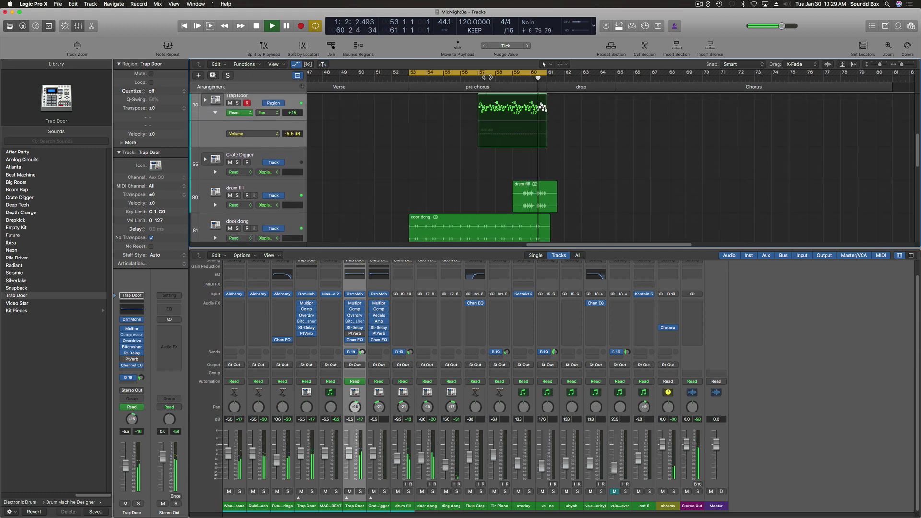
key(space)
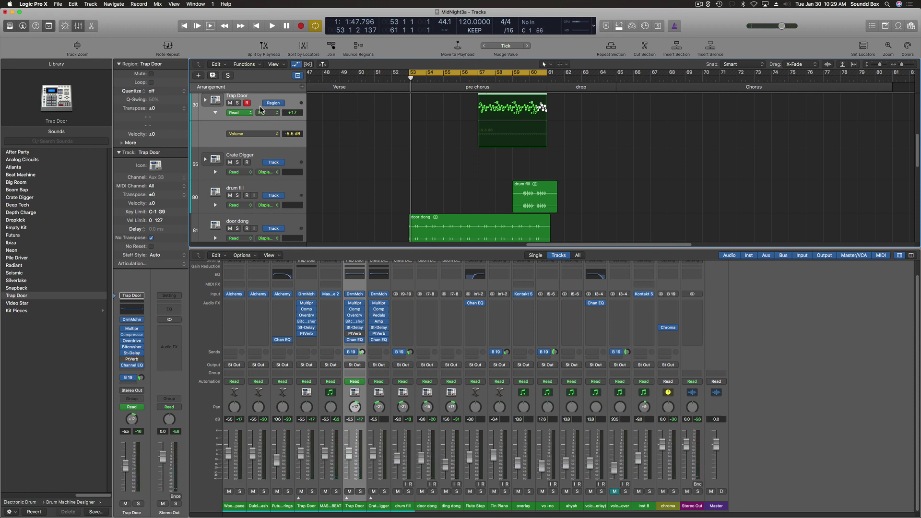
click(205, 100)
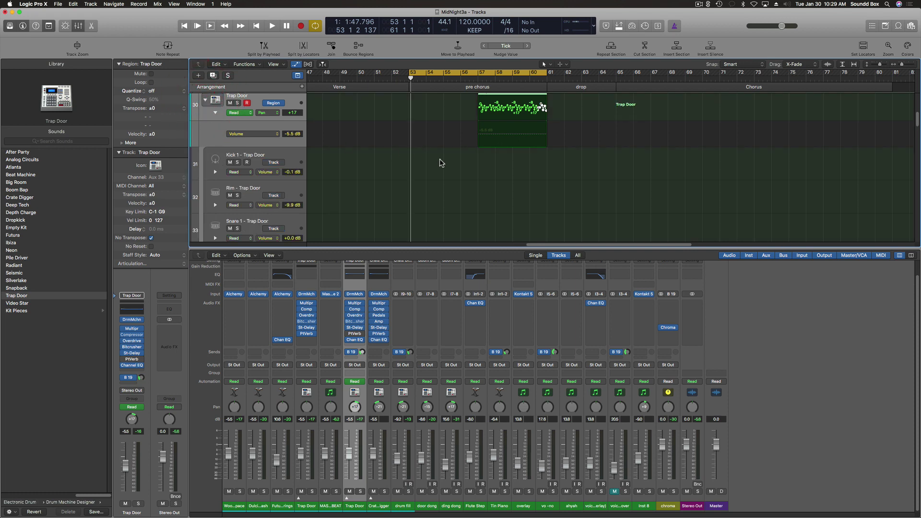
click(215, 114)
click(206, 100)
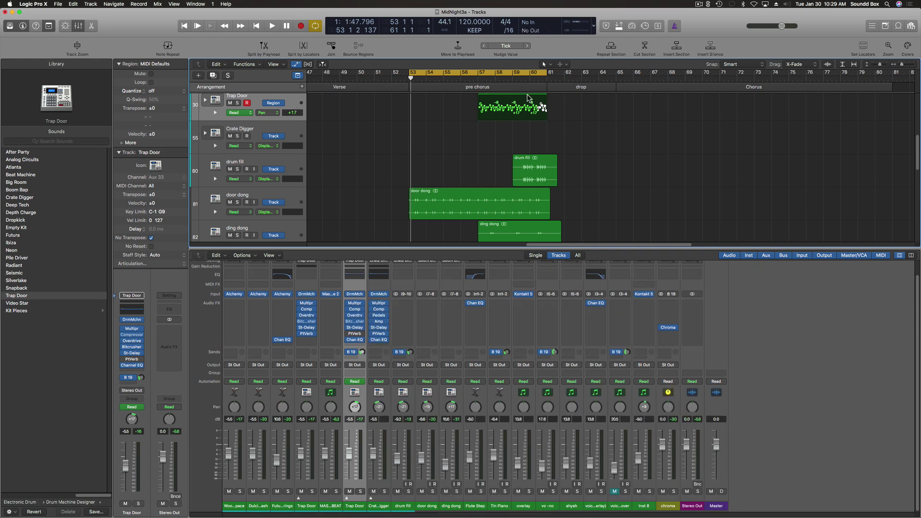
Play the pre chorus with the Trap Door, drum fill, door dong and ding dong tracks in view.
scroll(528, 98, up, 3)
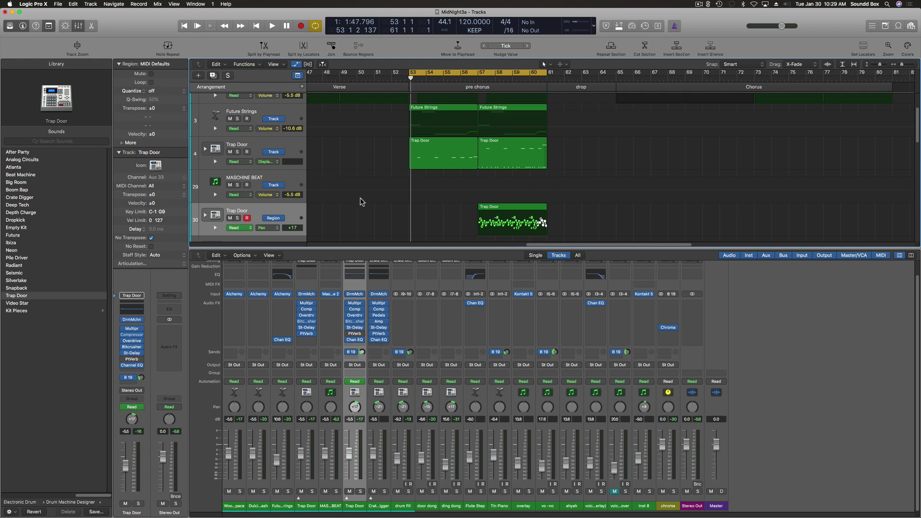
scroll(366, 182, down, 3)
scroll(367, 182, down, 1)
key(space)
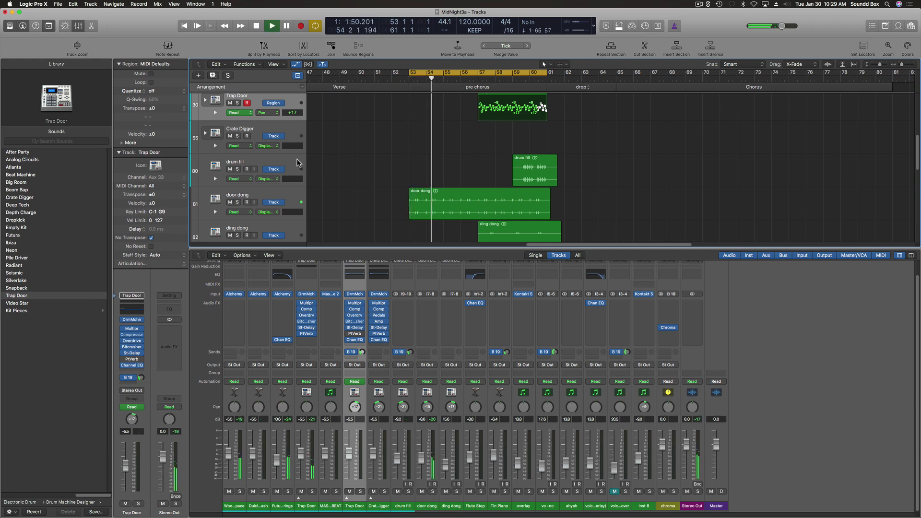
Assign a blue-violet color to the drum fill channel strip.
click(287, 162)
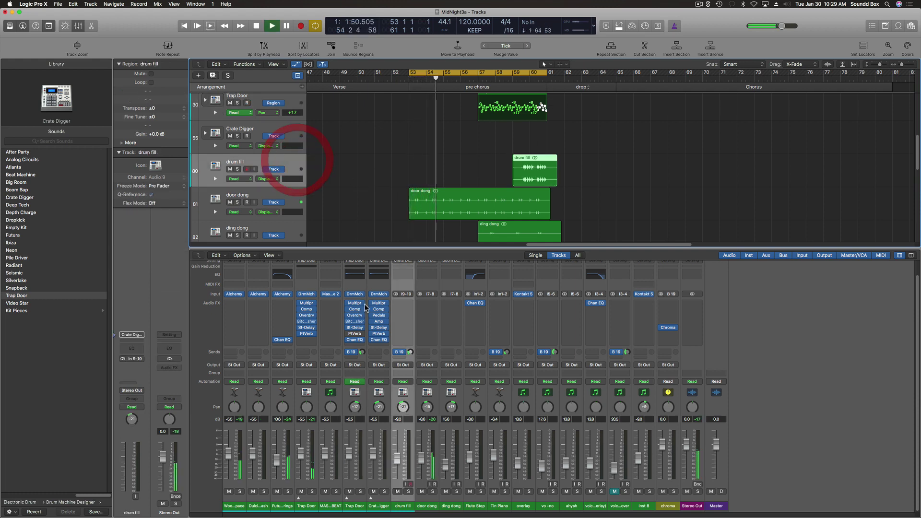
right_click(408, 489)
mouse_move(409, 503)
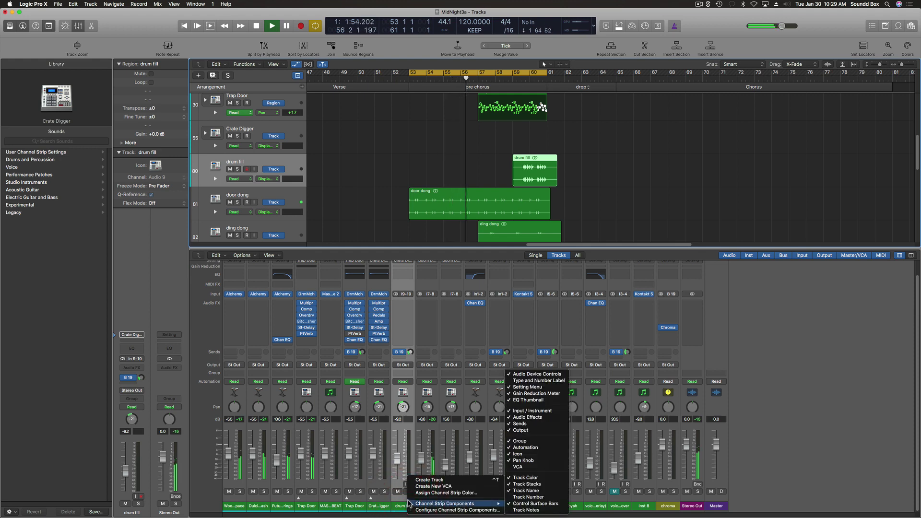
click(402, 507)
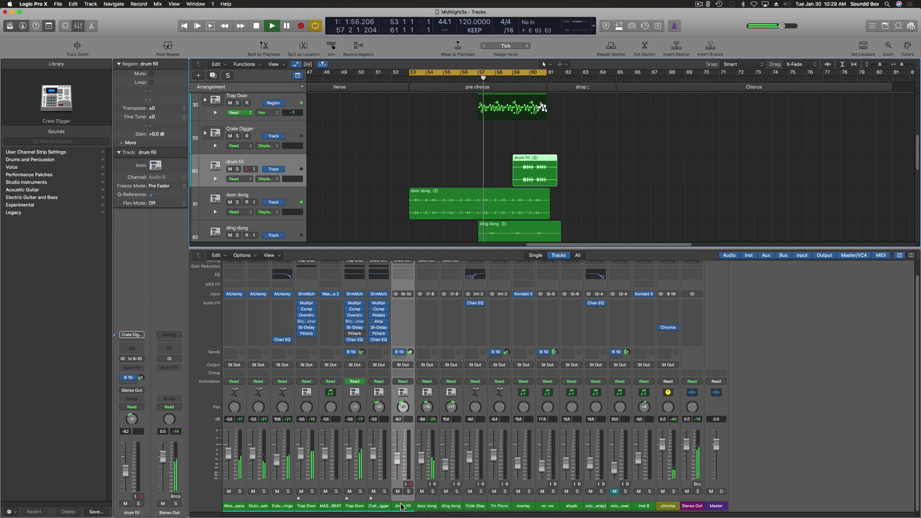
right_click(403, 506)
mouse_move(405, 505)
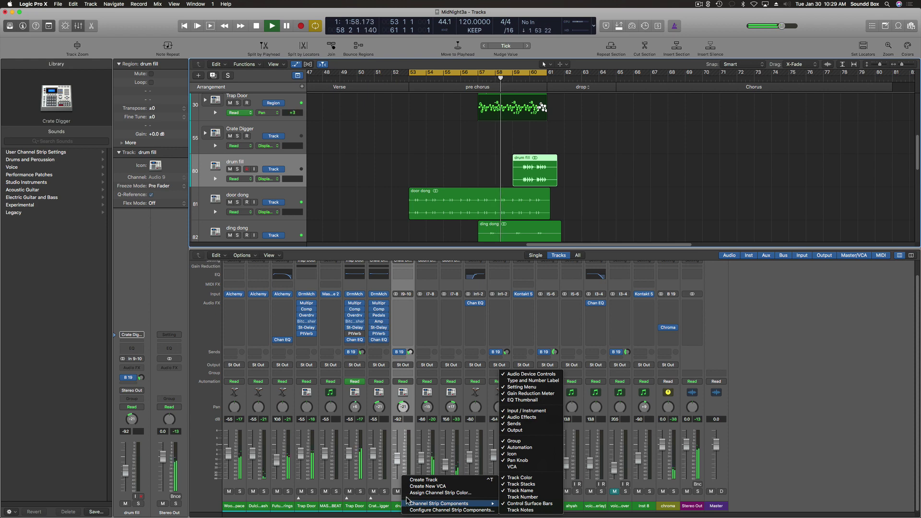
click(410, 493)
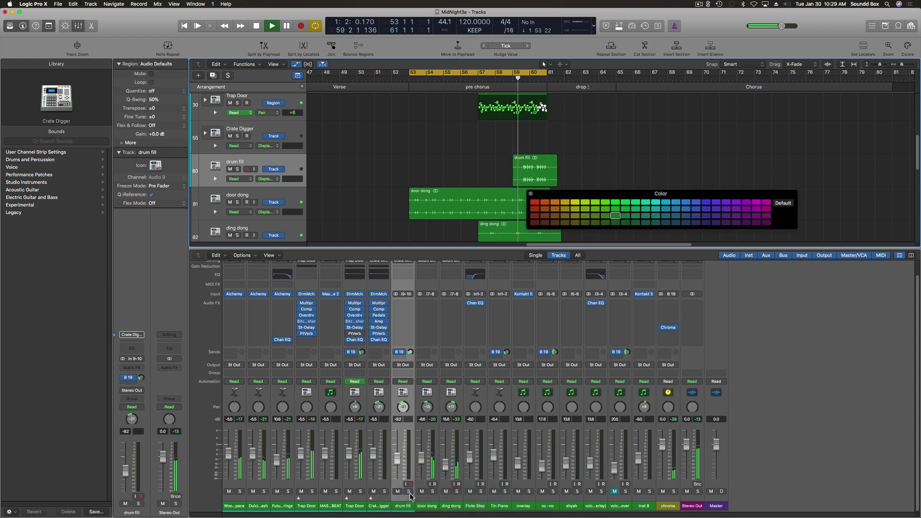
click(715, 210)
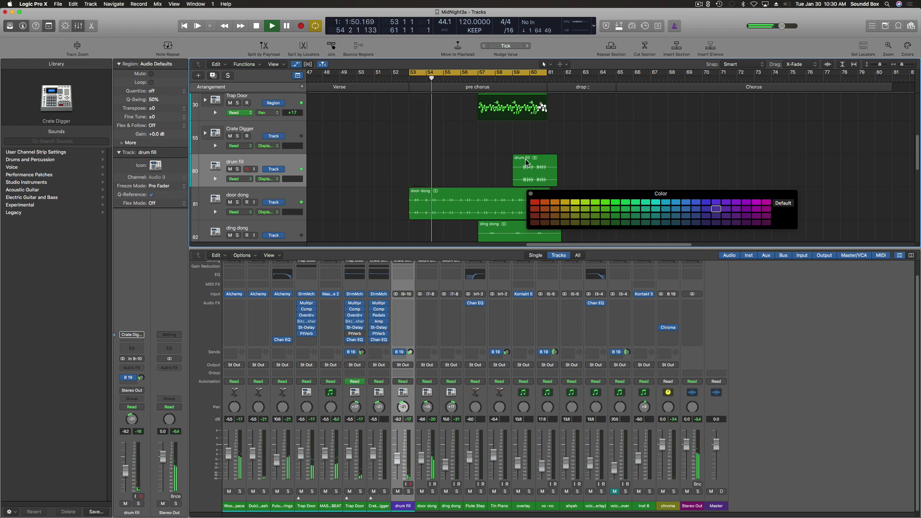
Recolor the drum fill region in the pre chorus blue-violet and hide the track automation.
click(528, 159)
click(706, 214)
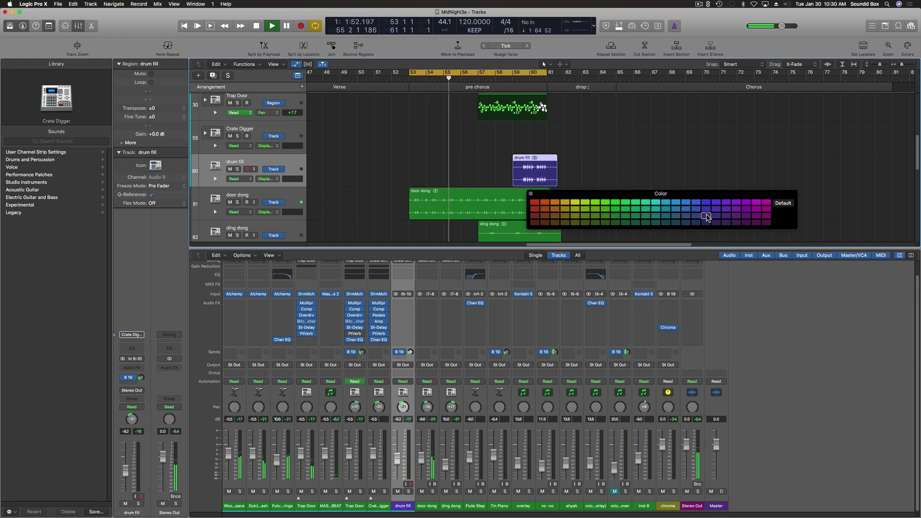
click(490, 148)
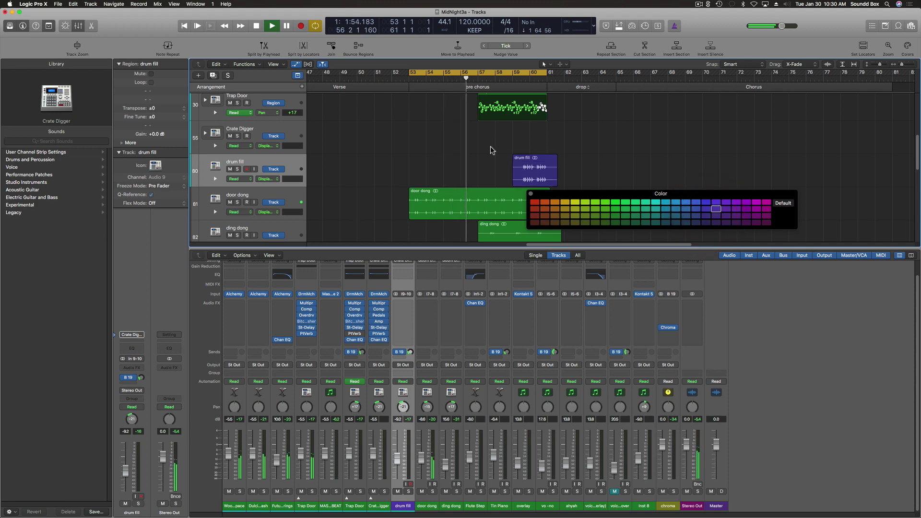
key(super+Up)
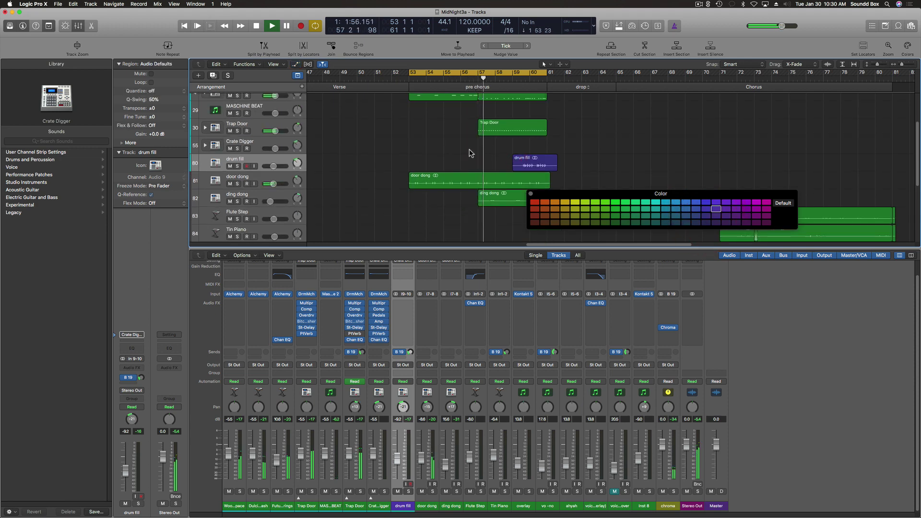
click(530, 193)
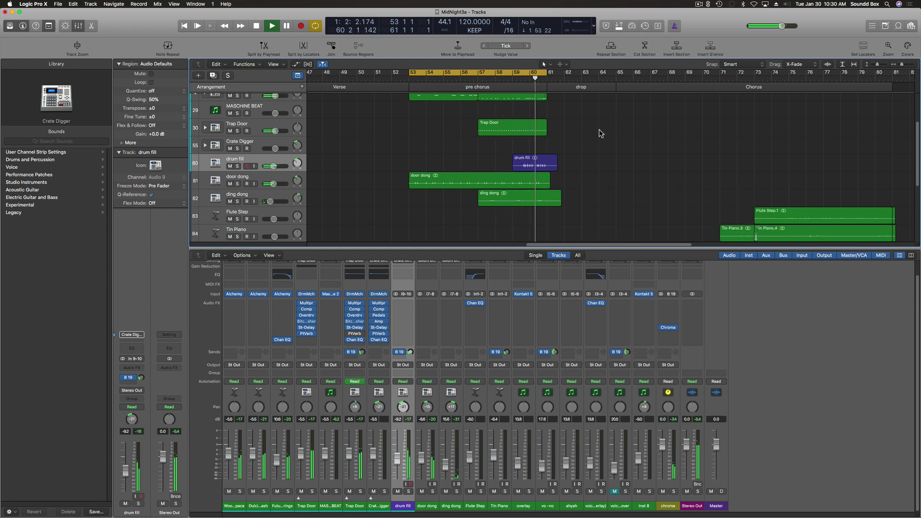
Stop playback and look through the song's full track list.
click(698, 4)
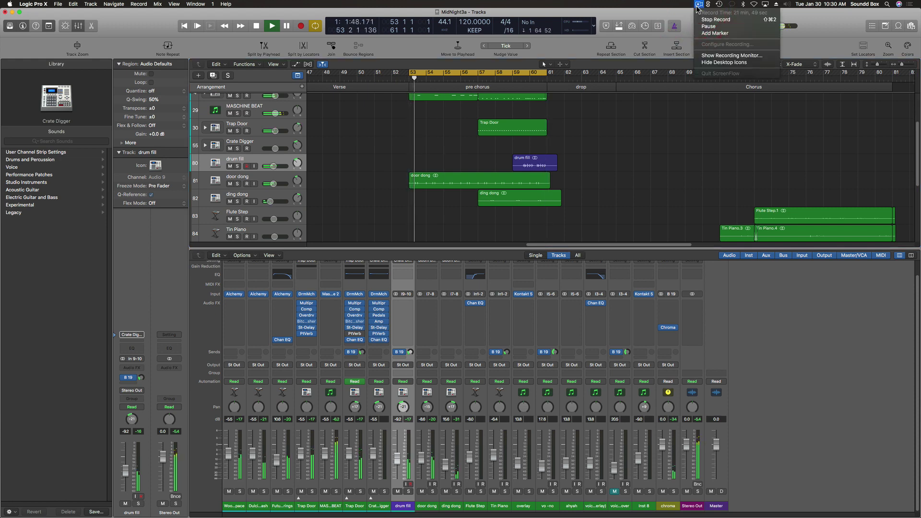
click(714, 33)
key(space)
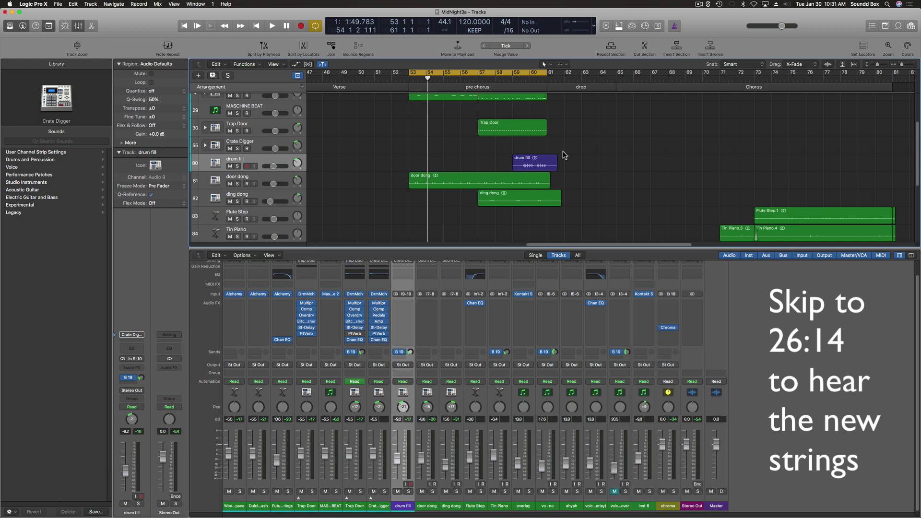
scroll(590, 175, down, 3)
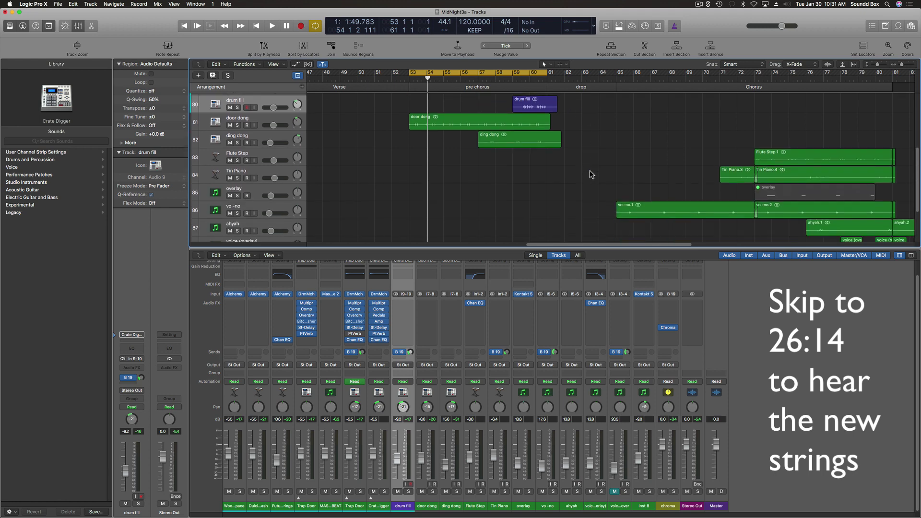
scroll(590, 175, down, 3)
scroll(589, 173, up, 10)
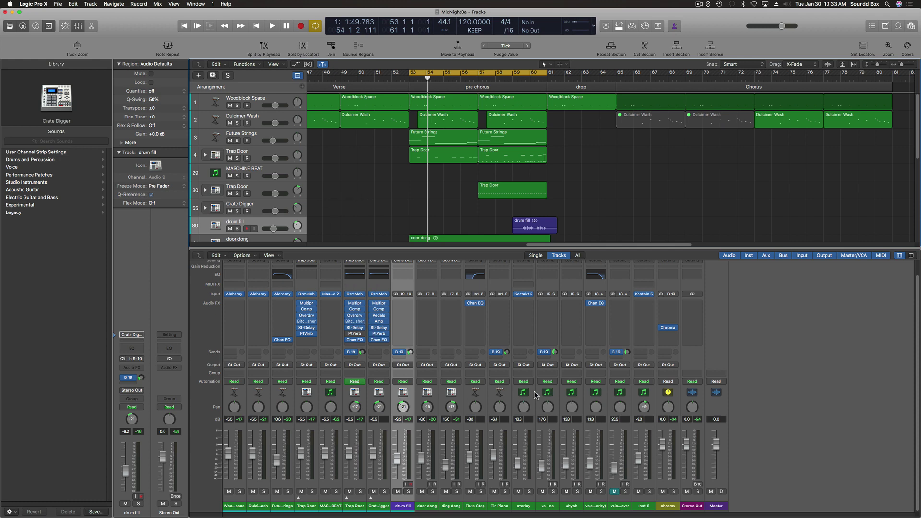
click(531, 296)
mouse_move(566, 444)
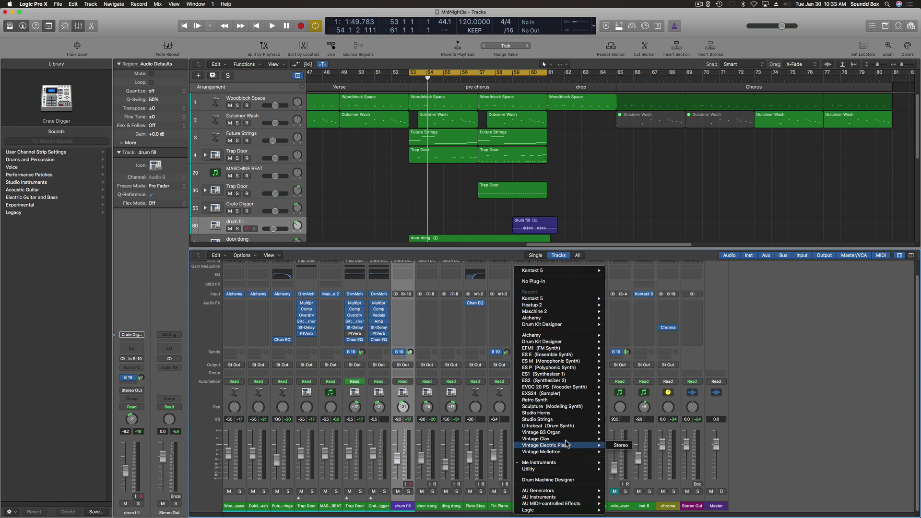
mouse_move(567, 422)
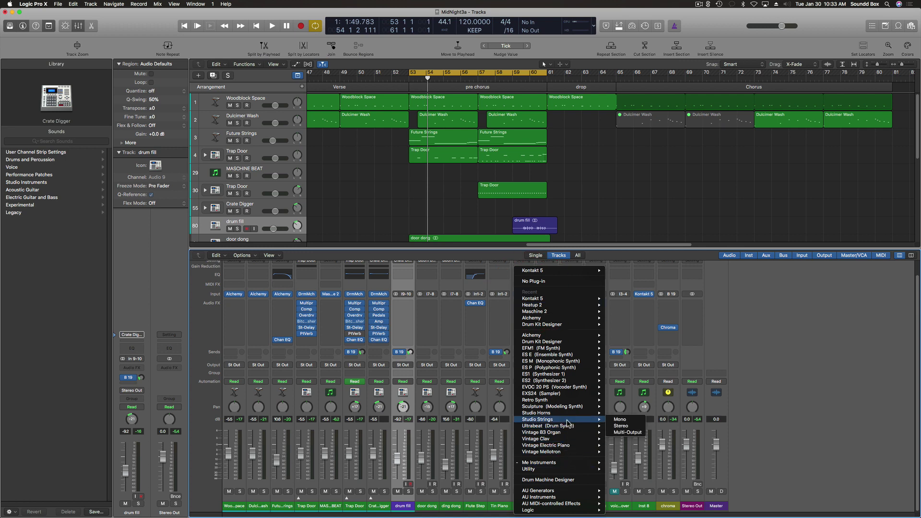
click(771, 321)
Create one software instrument track using the Maschine 2 plug-in below the Inst 8 track.
scroll(528, 216, down, 5)
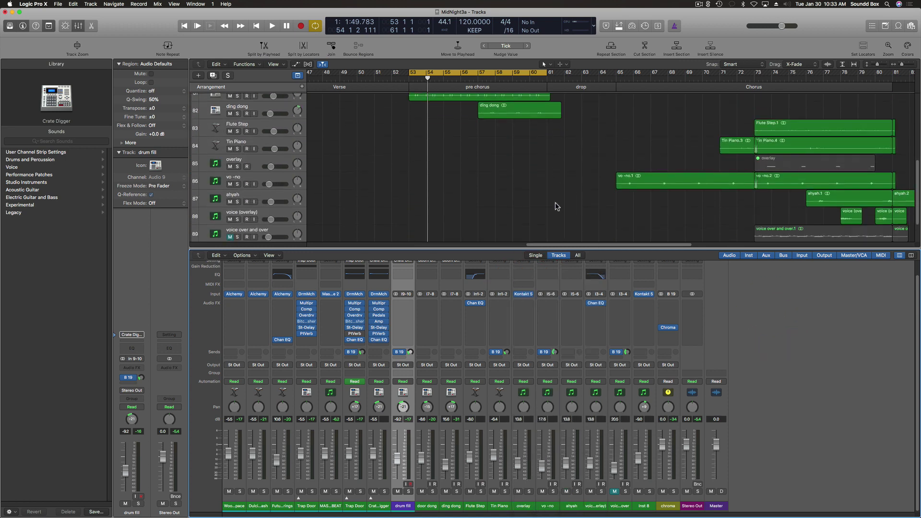
scroll(557, 206, down, 2)
click(275, 213)
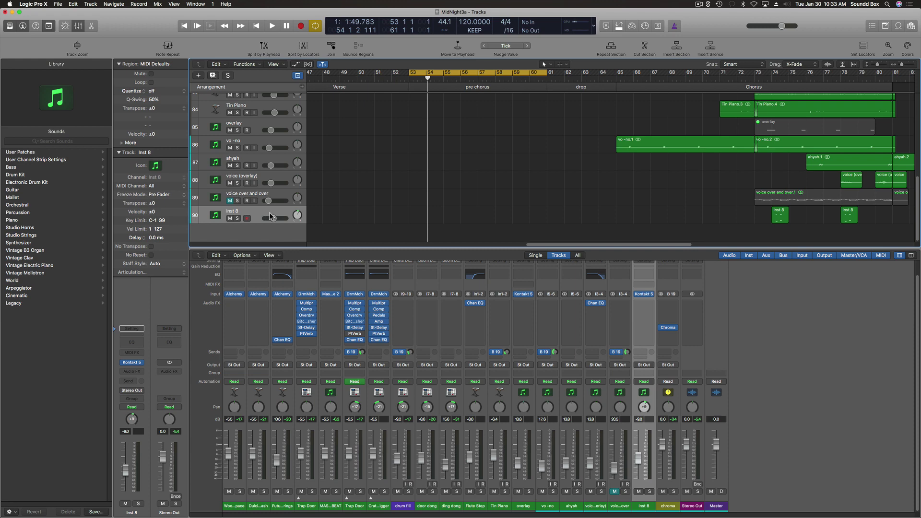
click(272, 214)
key(alt+super+n)
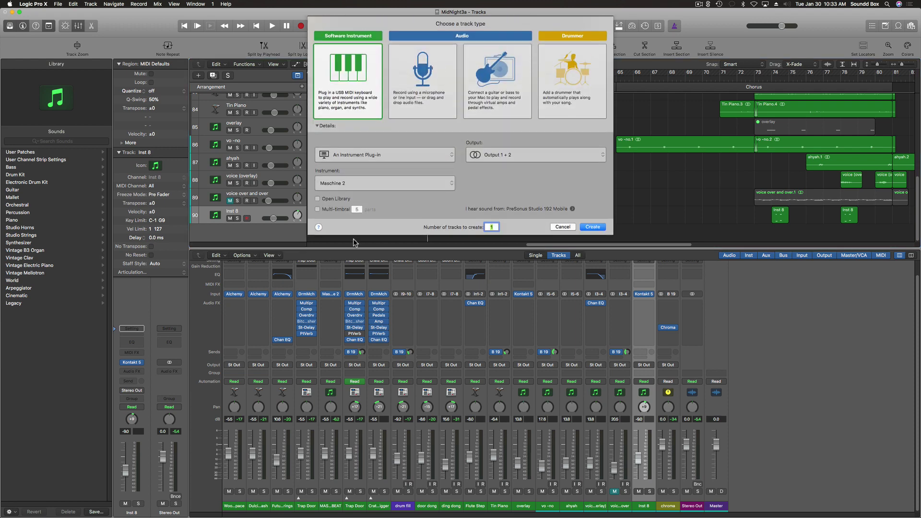
click(593, 227)
key(Return)
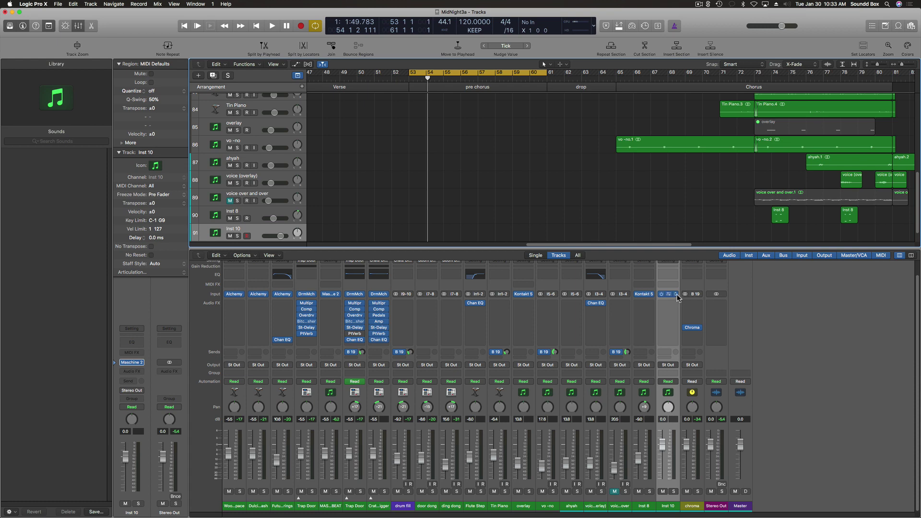
Replace the Inst 10 track's instrument with Studio Strings in stereo and show the plug-in windows.
click(676, 295)
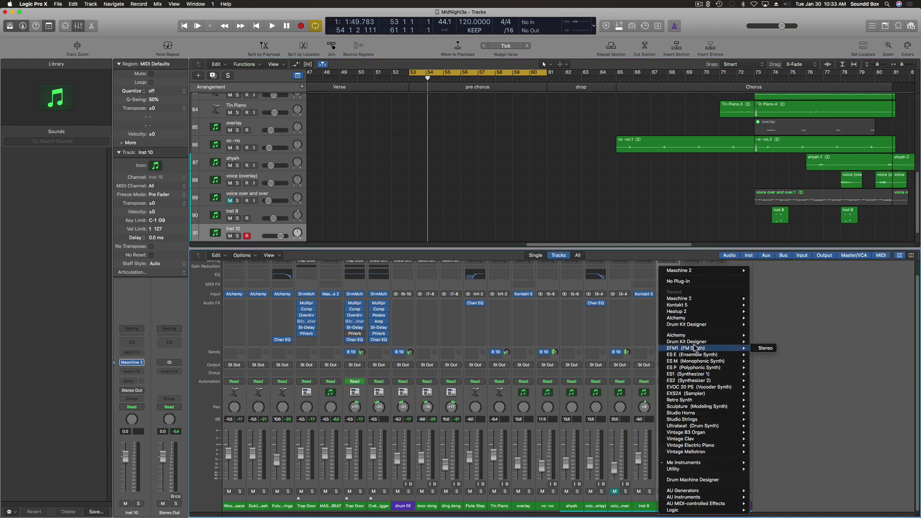
mouse_move(688, 431)
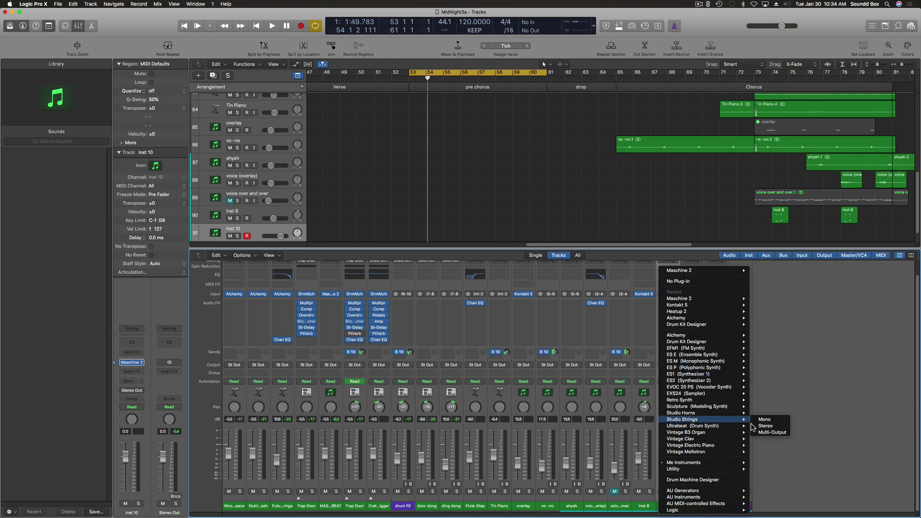
mouse_move(745, 419)
click(773, 428)
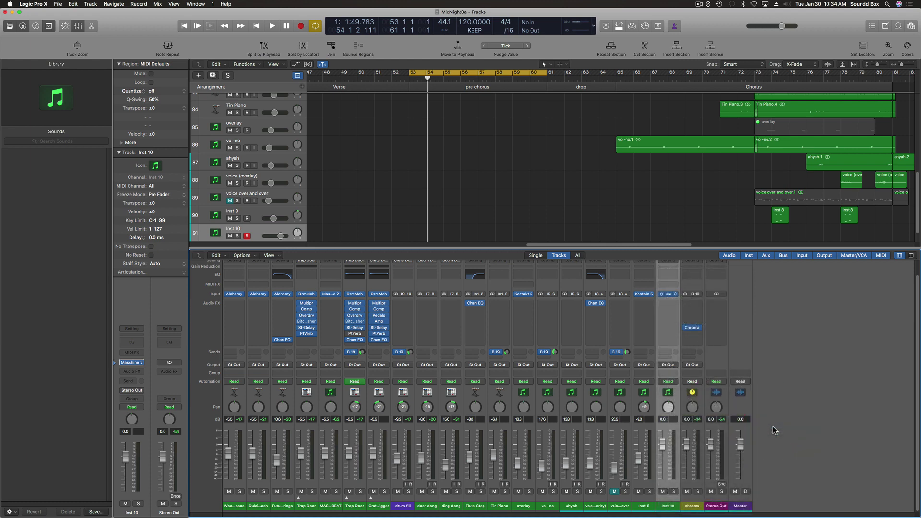
key(v)
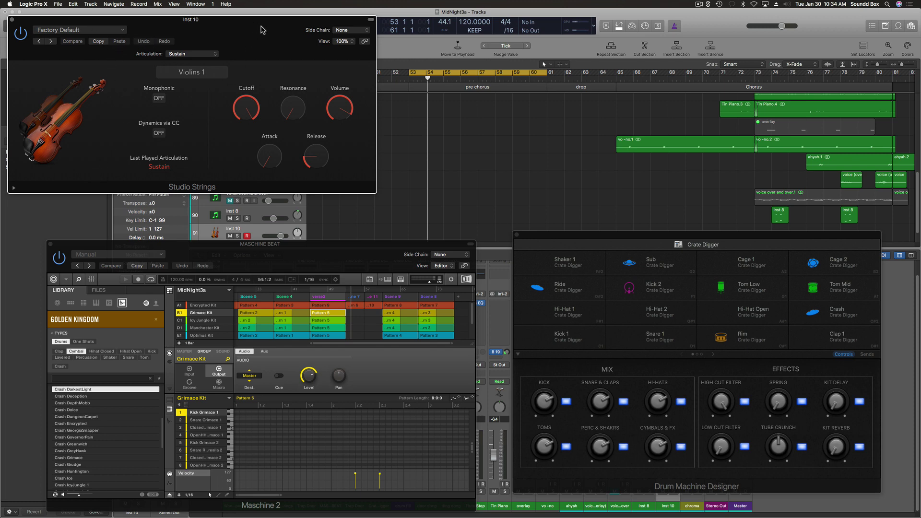
Move the Studio Strings window clear of the track headers and the other plug-in windows.
drag(298, 20, 480, 61)
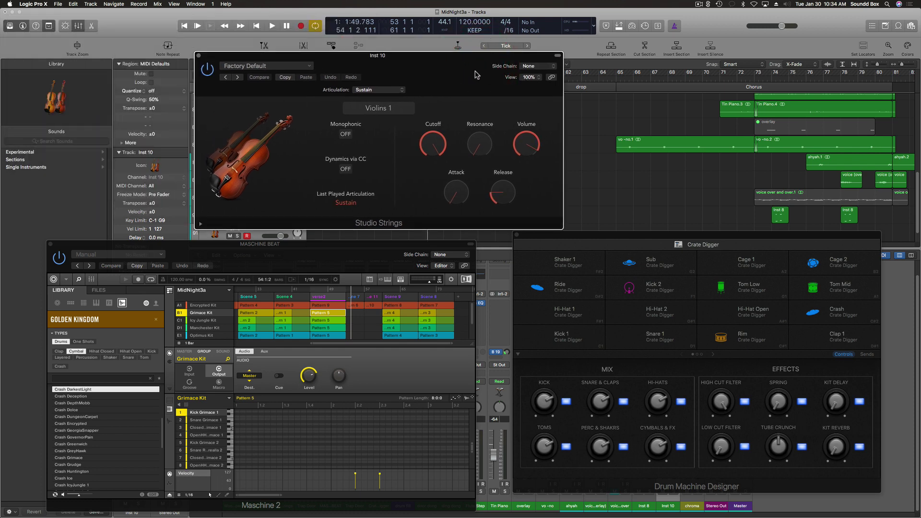
drag(470, 61, 634, 88)
click(601, 83)
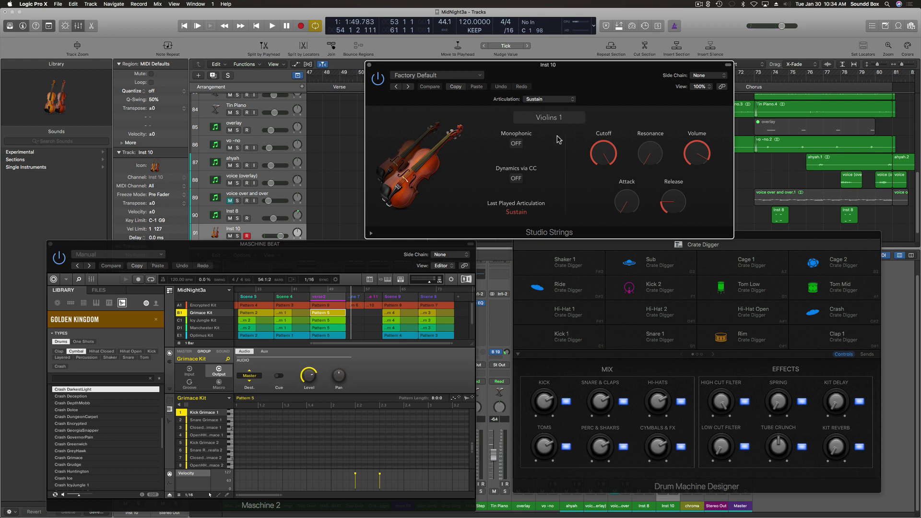
Try the Spiccato and Fall Short articulations for Violins 1, and set the articulation to Scoop Fast.
click(573, 100)
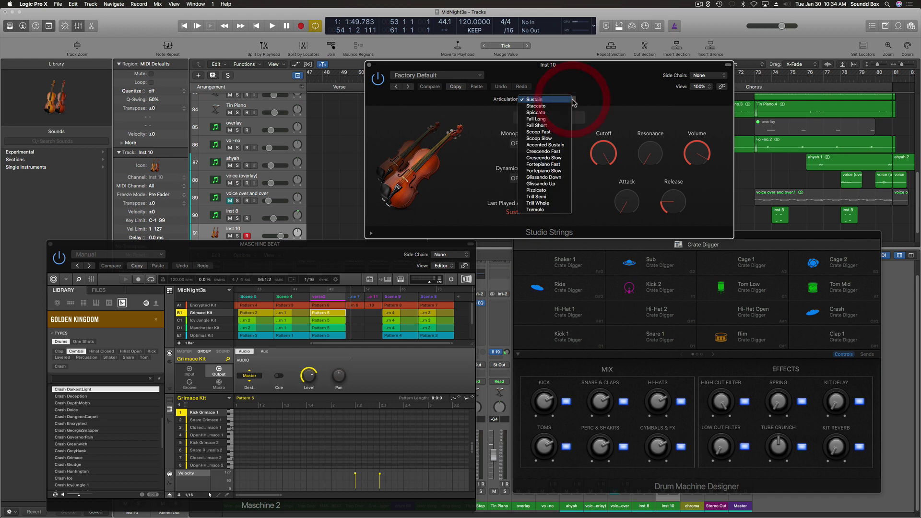
click(563, 113)
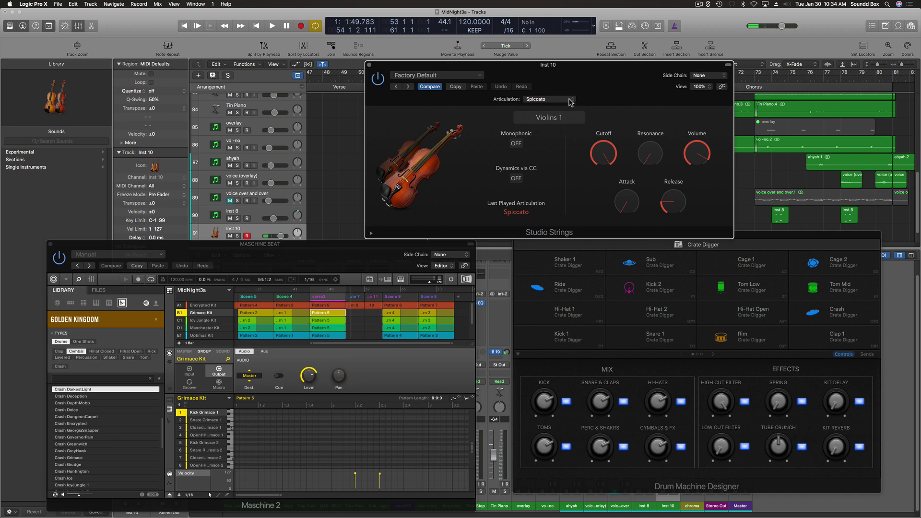
click(570, 101)
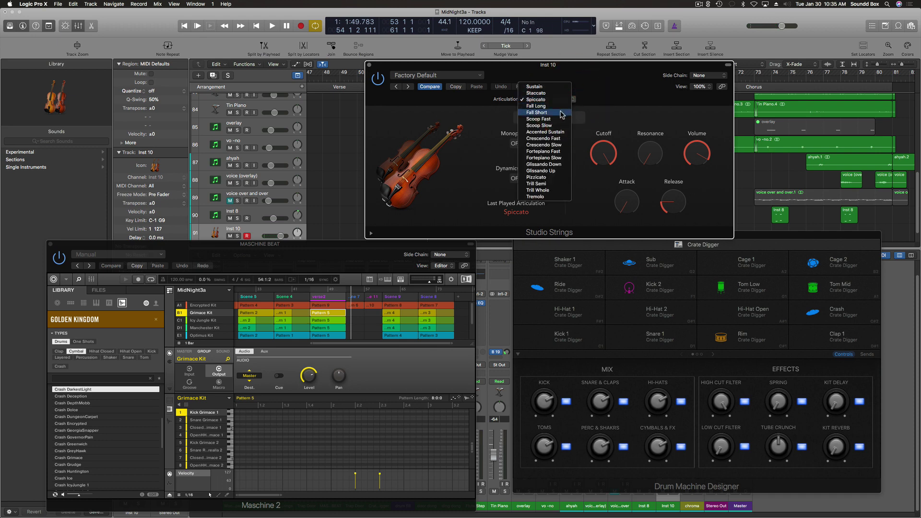
click(561, 113)
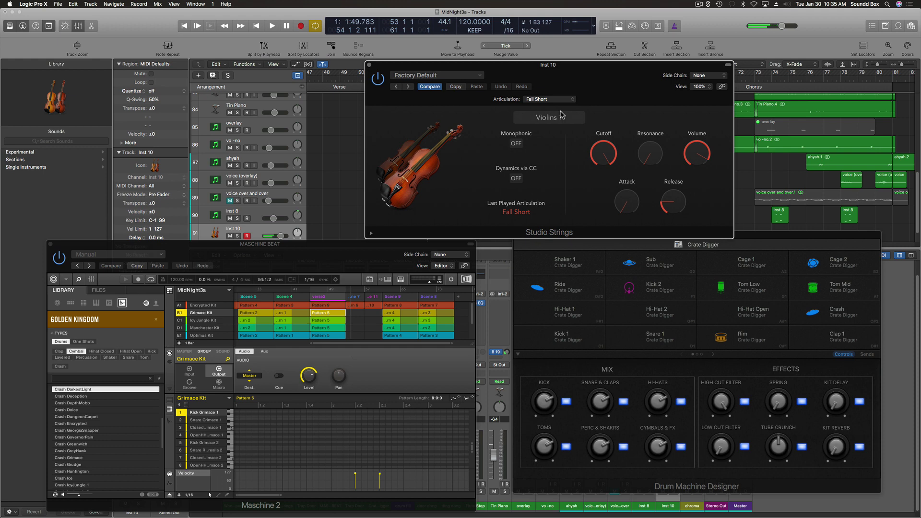
click(560, 99)
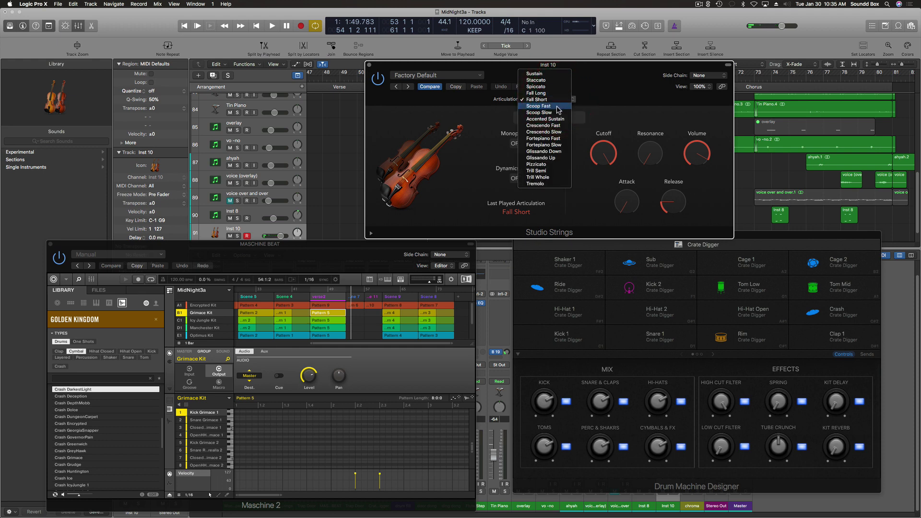
click(556, 106)
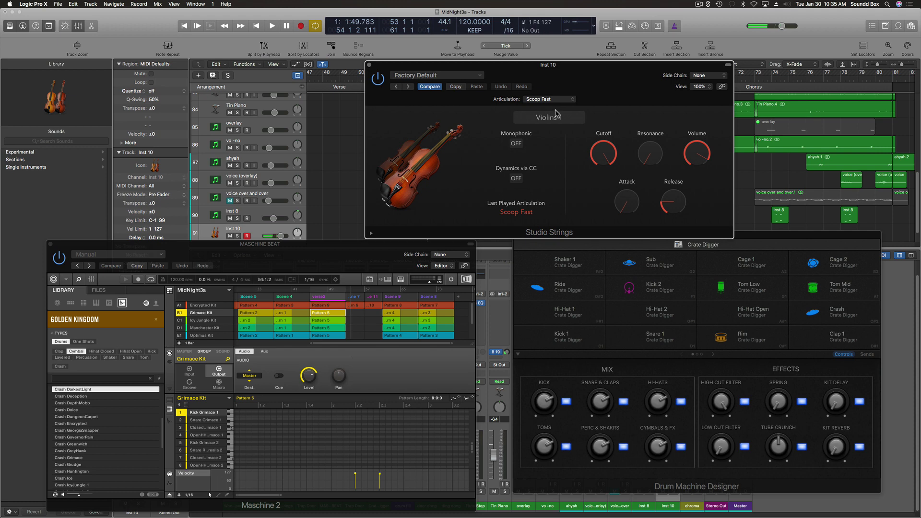
Try Violins 2 with the Pizzicato articulation in Studio Strings on Inst 10 and check the plug-in's extended parameters.
click(556, 119)
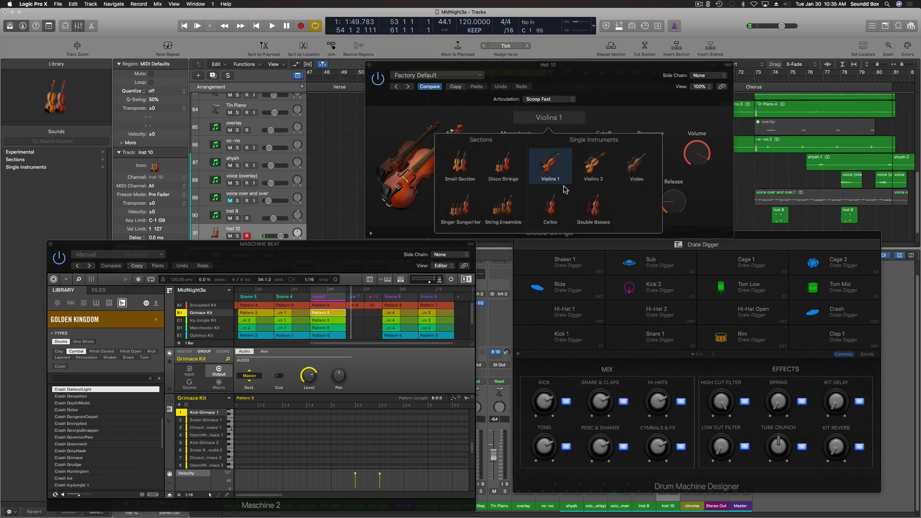
click(593, 171)
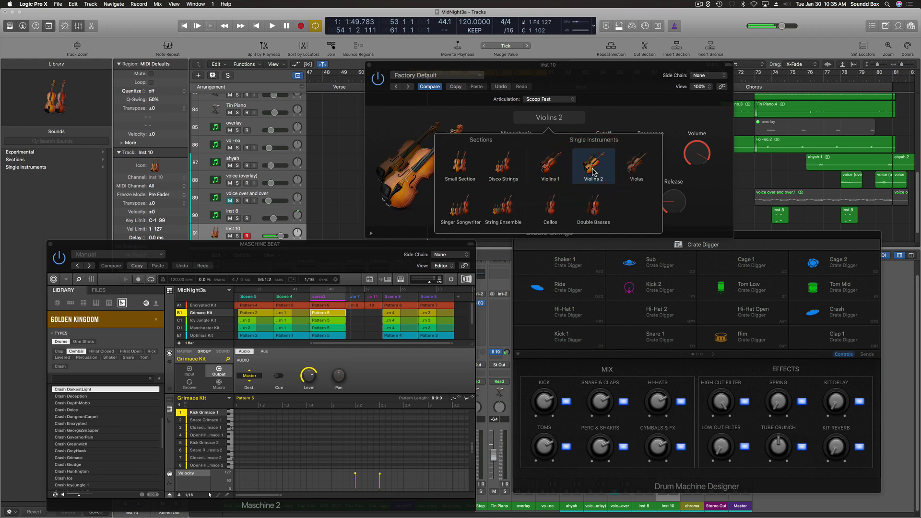
click(558, 100)
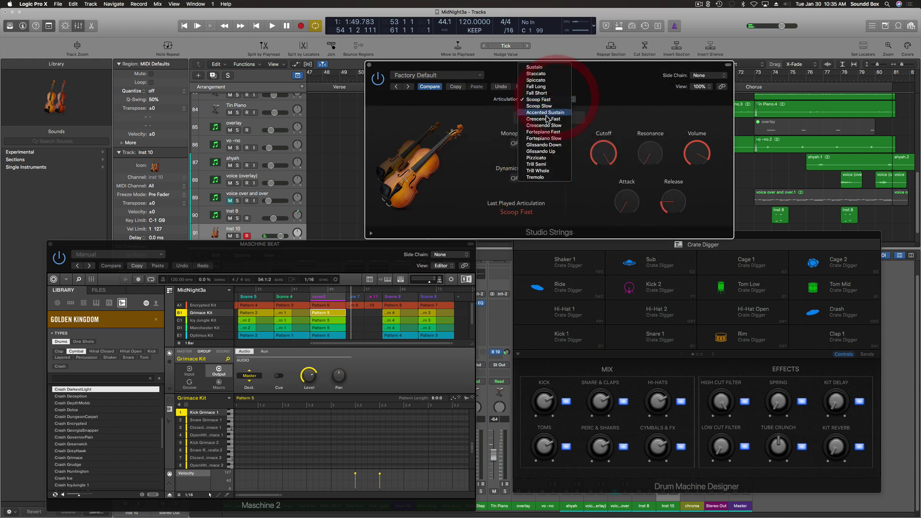
click(549, 161)
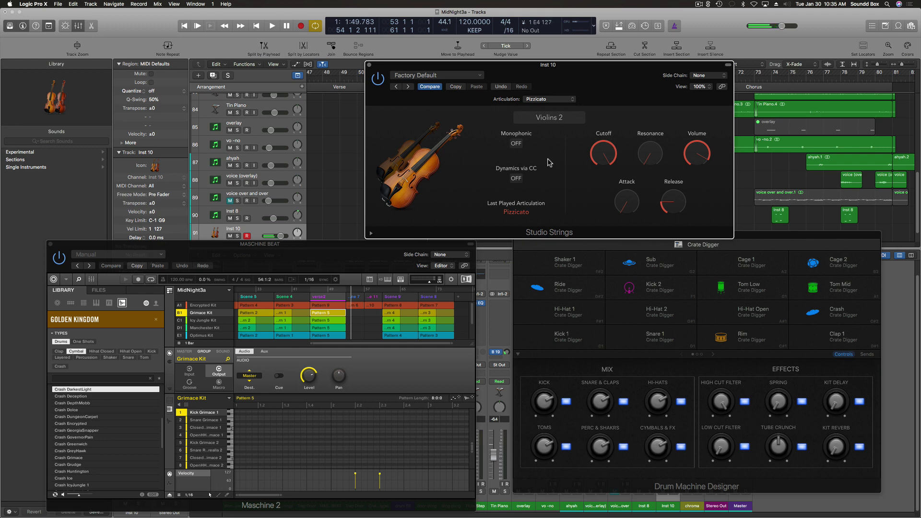
click(372, 234)
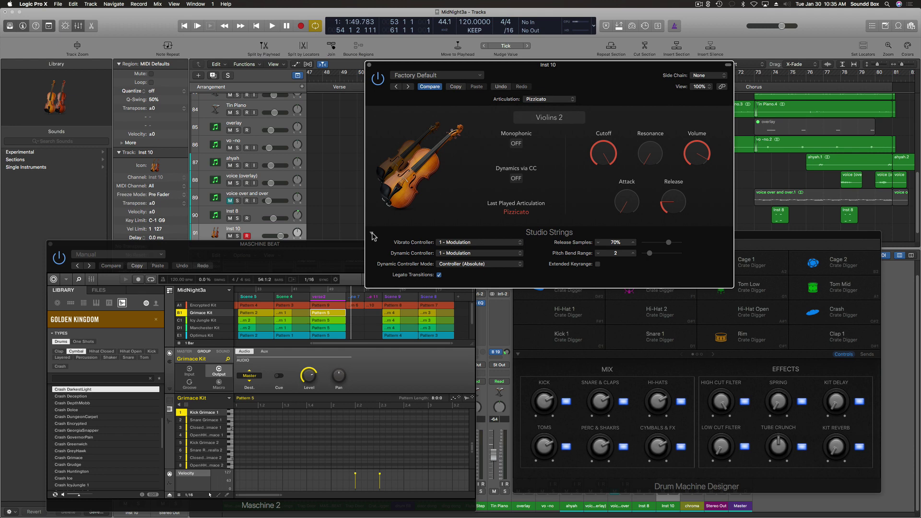
click(373, 235)
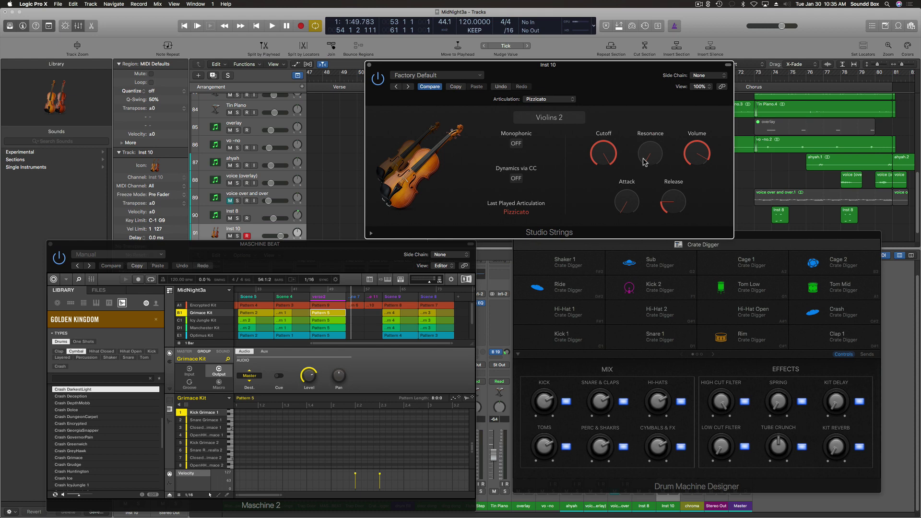
Move the Crate Digger and Studio Strings windows apart so the mixer channel strips are uncovered.
click(783, 240)
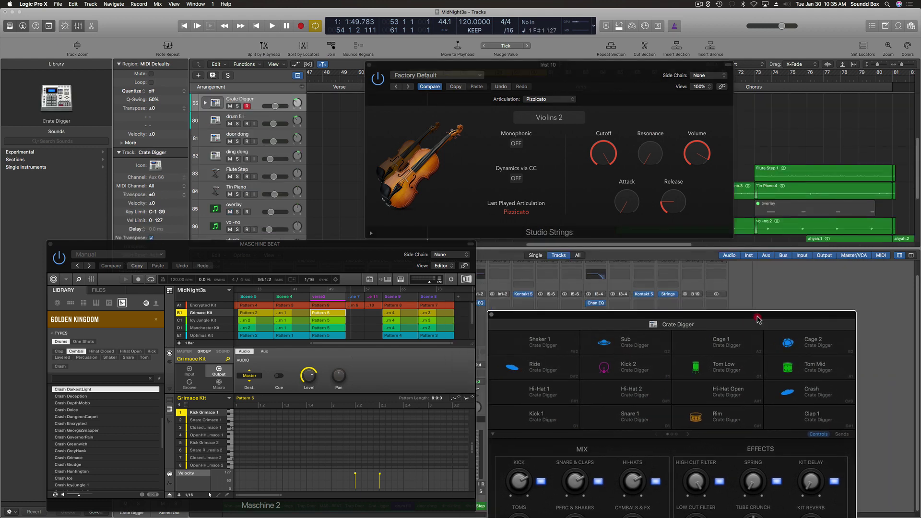
drag(806, 232, 247, 27)
drag(591, 68, 678, 79)
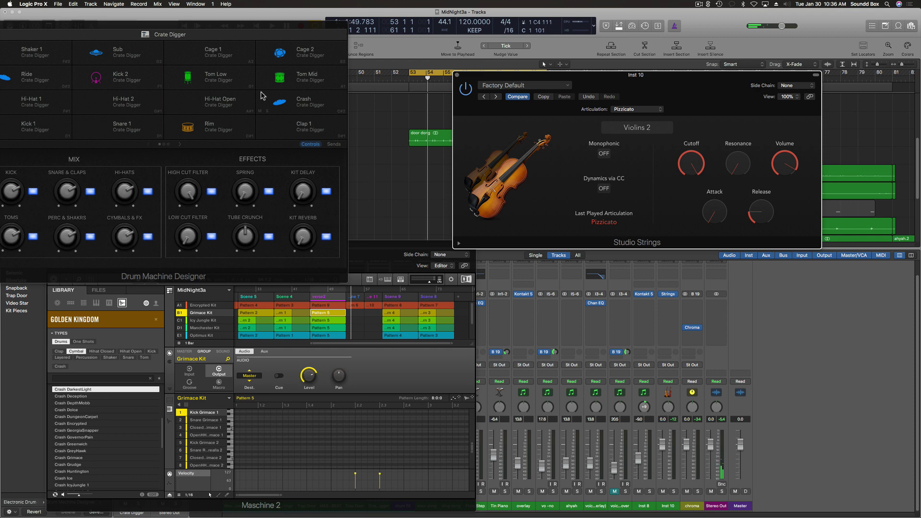
Hide the plug-in windows, select the Inst 10 track, and show the plug-in windows again.
key(v)
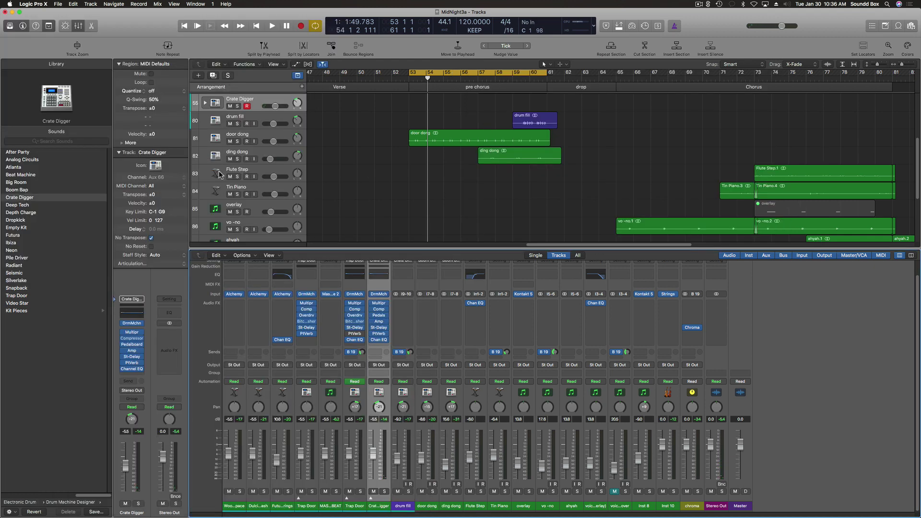
scroll(334, 188, down, 1)
scroll(334, 188, down, 5)
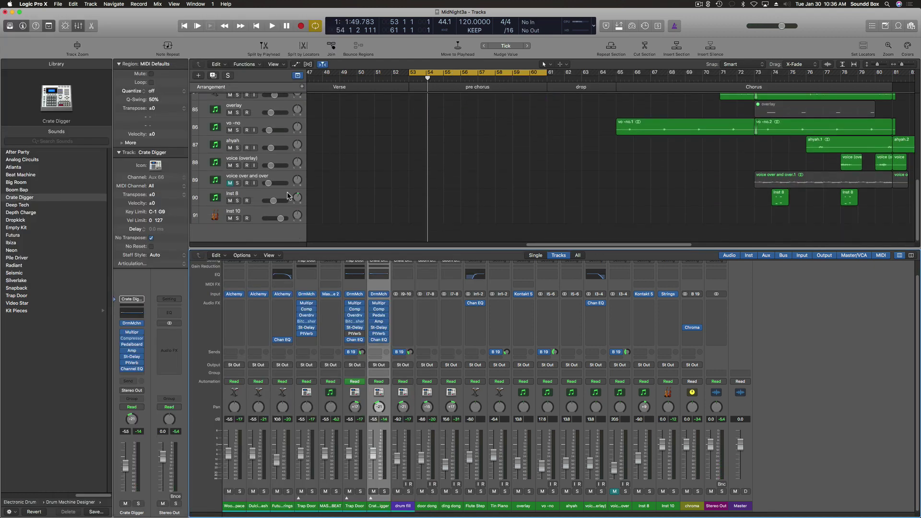
click(271, 209)
key(v)
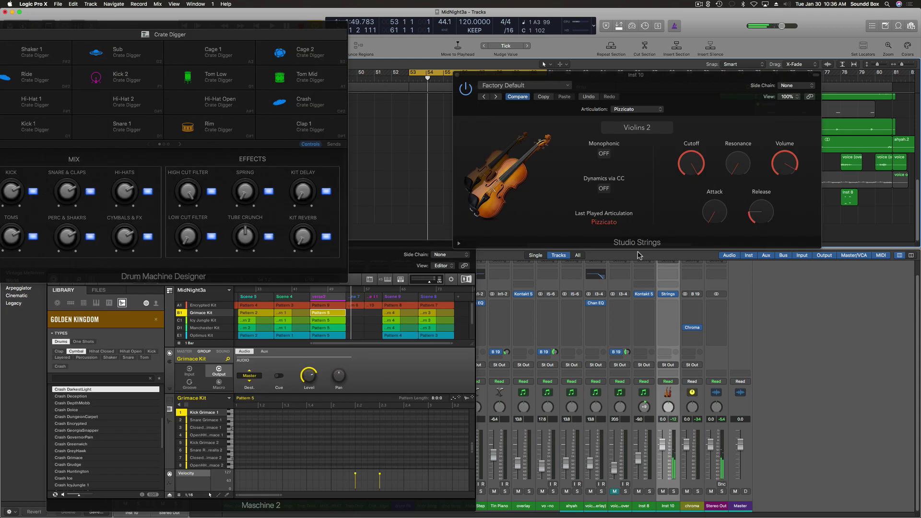
Add a send from the Inst 10 channel to Bus 19 (chroma) and raise its level.
click(664, 352)
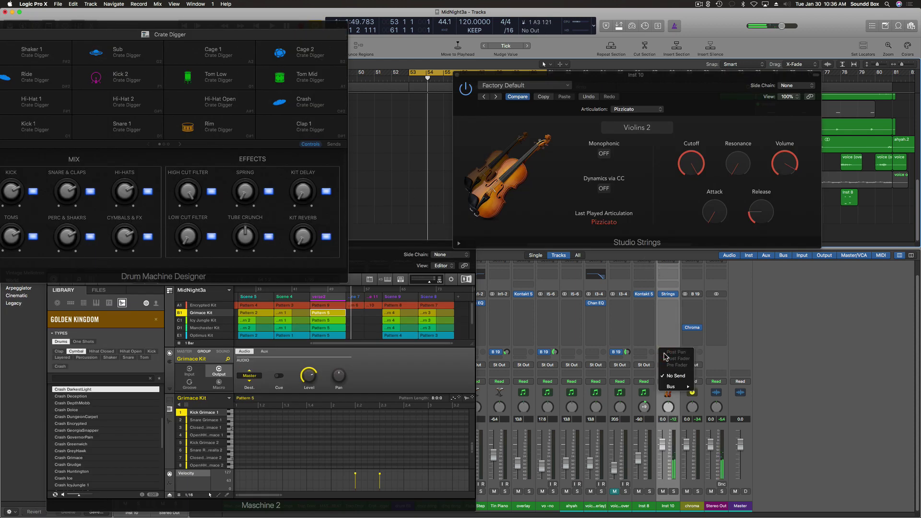
mouse_move(670, 386)
mouse_move(724, 399)
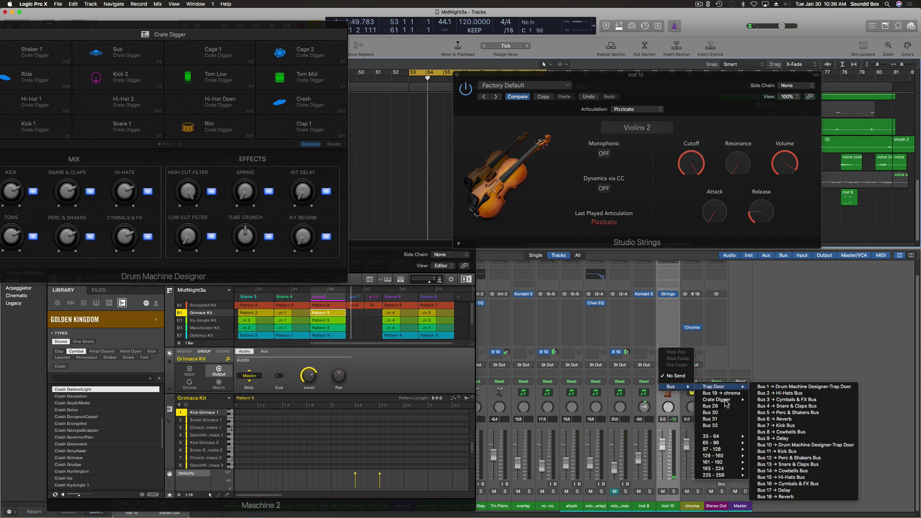
key(Escape)
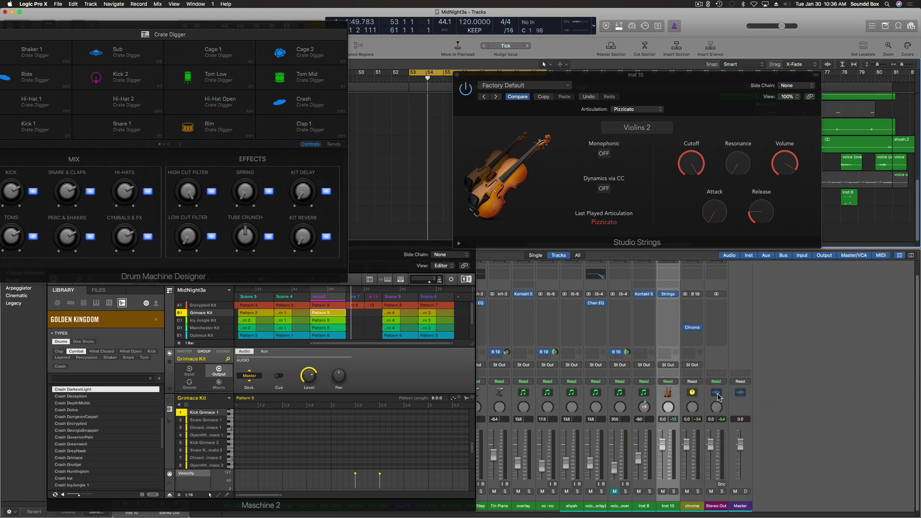
click(682, 324)
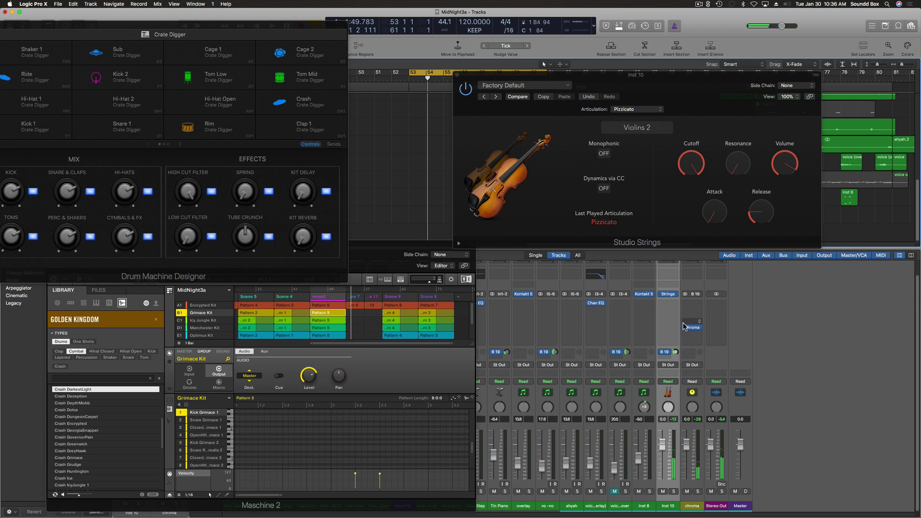
Try the Staccato articulation on Violins 2 in Studio Strings, and try Cellos with the same articulation.
click(660, 109)
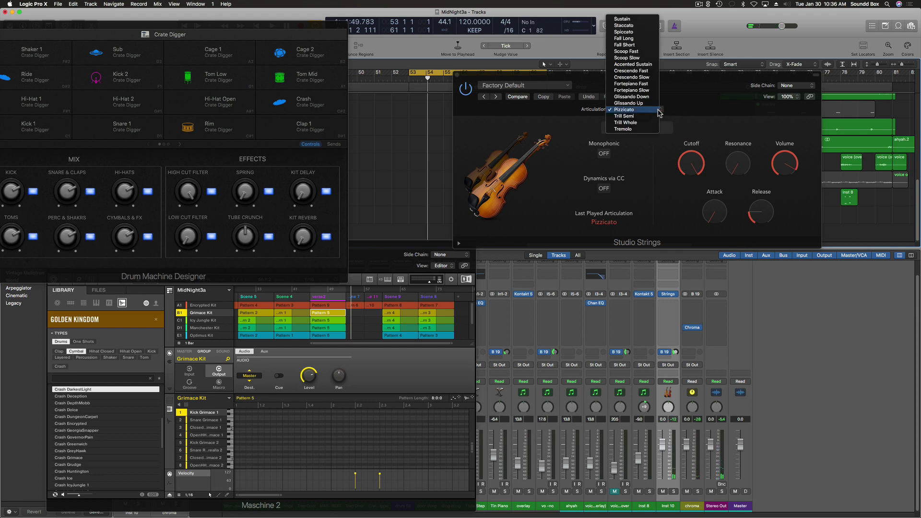
click(632, 25)
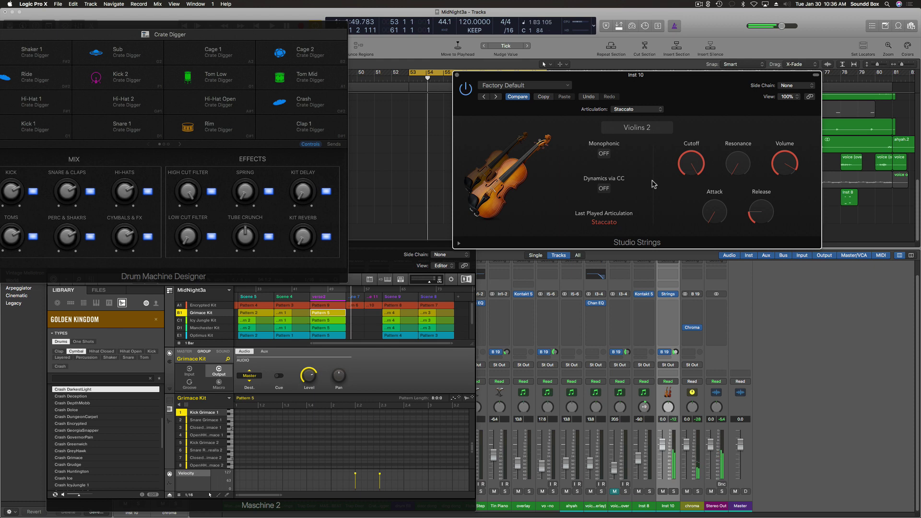
click(642, 126)
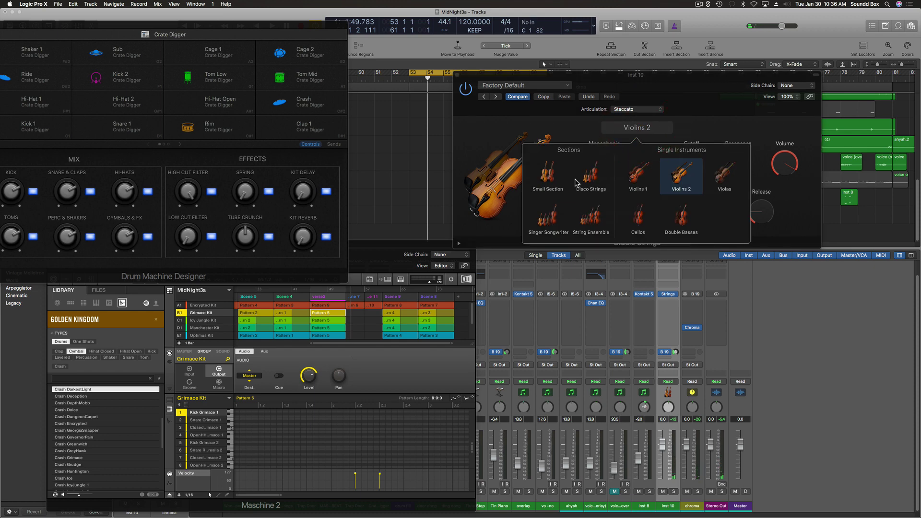
click(641, 222)
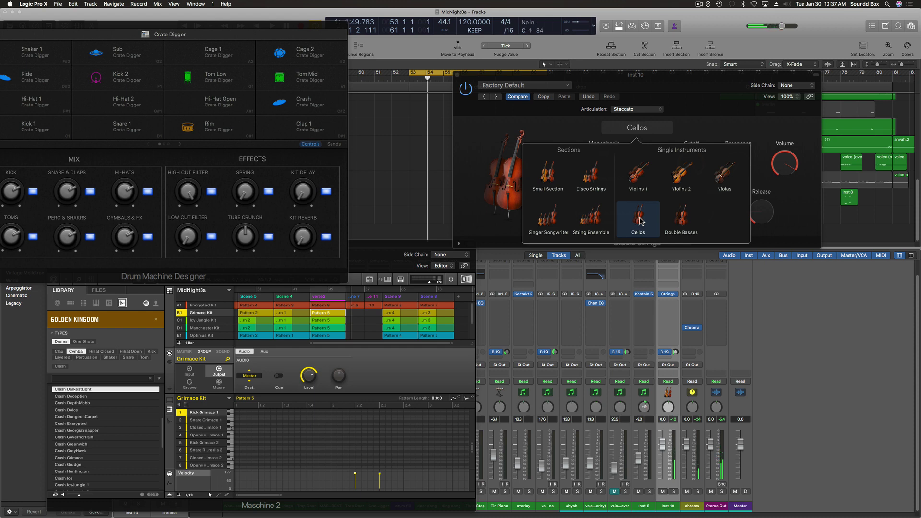
Switch Studio Strings to the Singer Songwriter section and set its articulation to Scoop Fast.
click(546, 221)
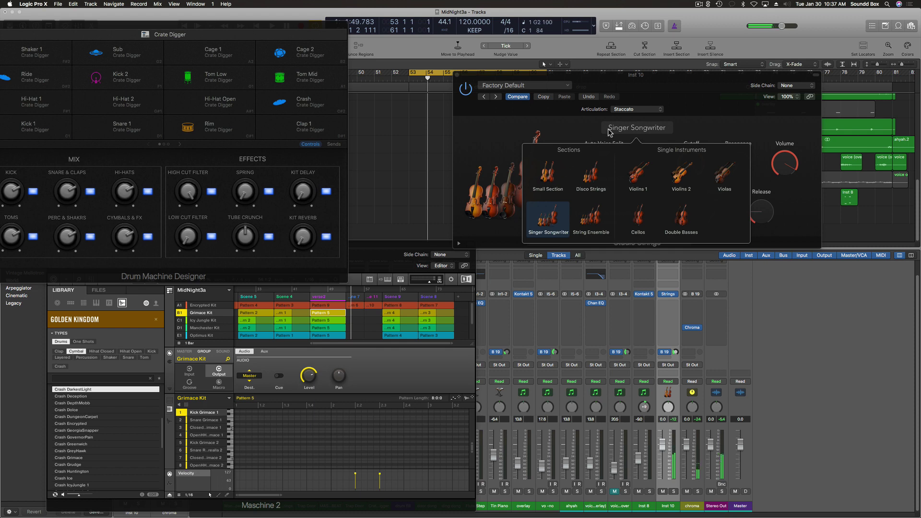
click(652, 109)
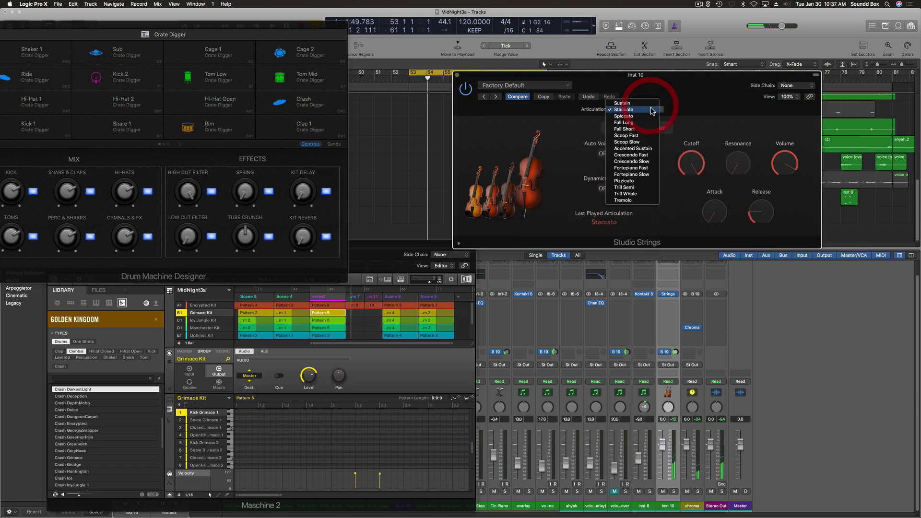
click(643, 135)
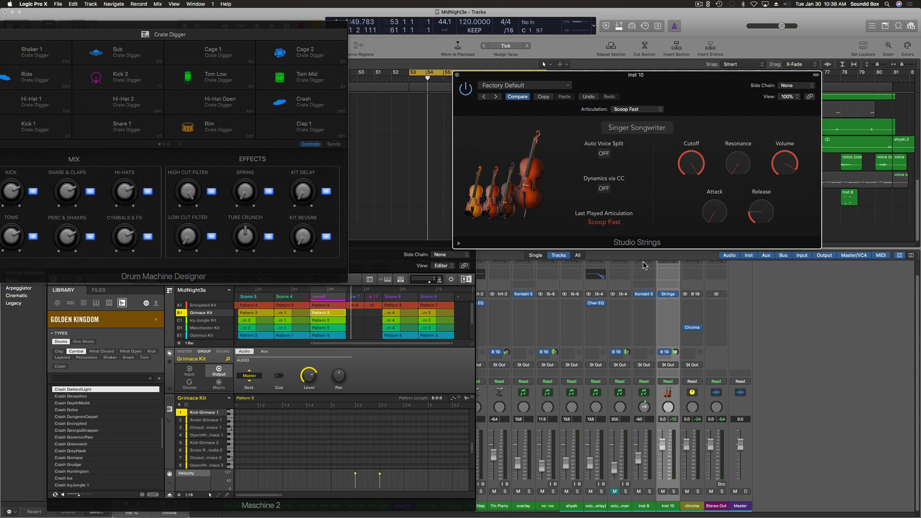
click(677, 294)
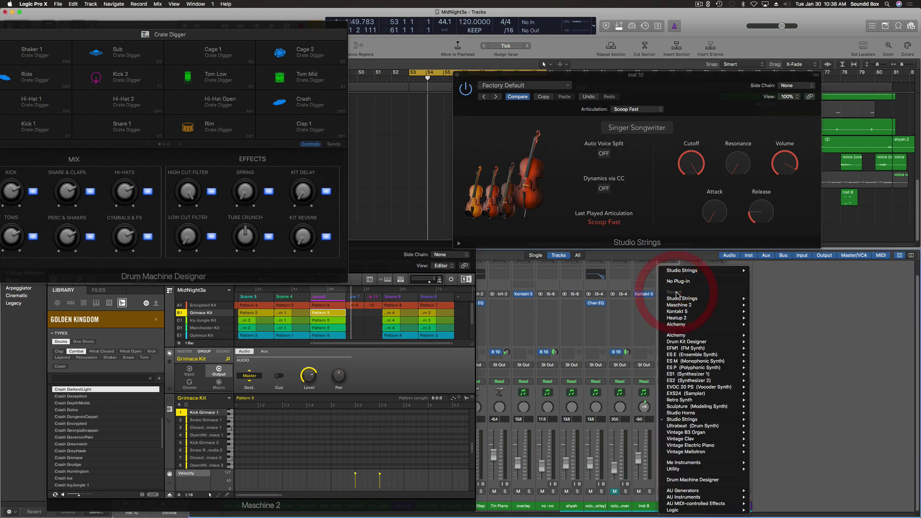
mouse_move(696, 341)
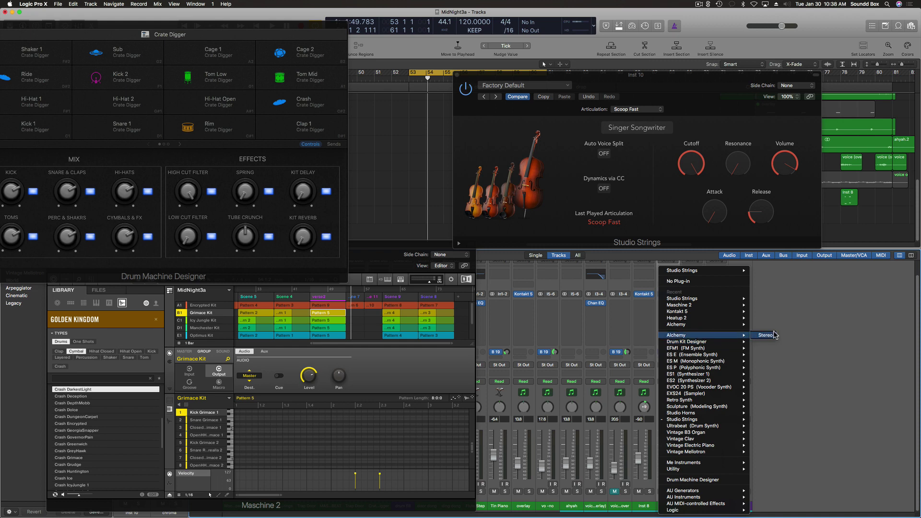
click(802, 319)
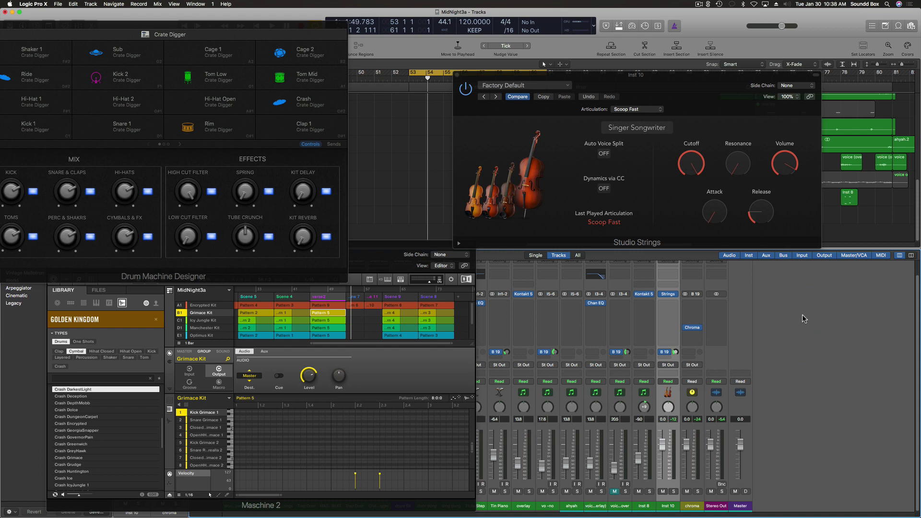